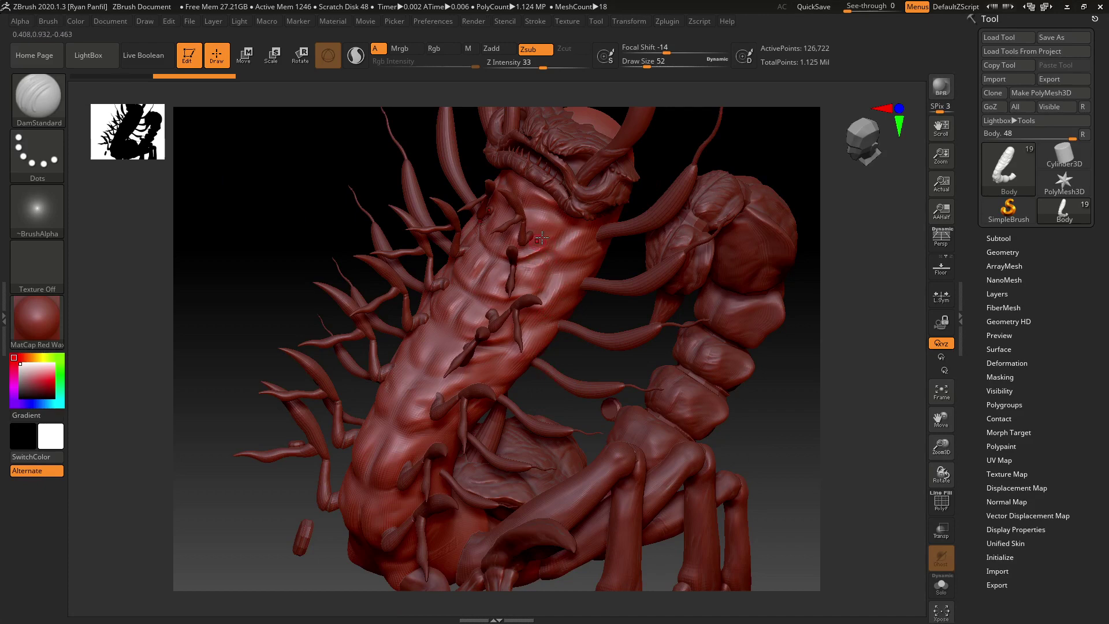
Examine the creature's segmented body, legs, side tentacles and tail from several angles, near and far.
drag(779, 421, 764, 372)
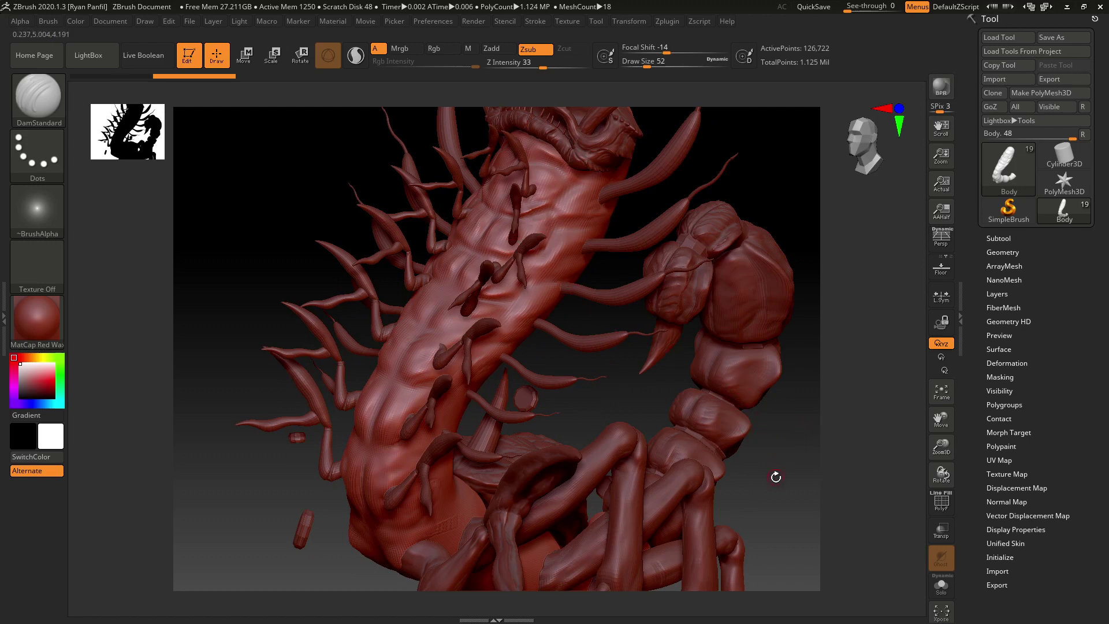
drag(776, 476, 664, 437)
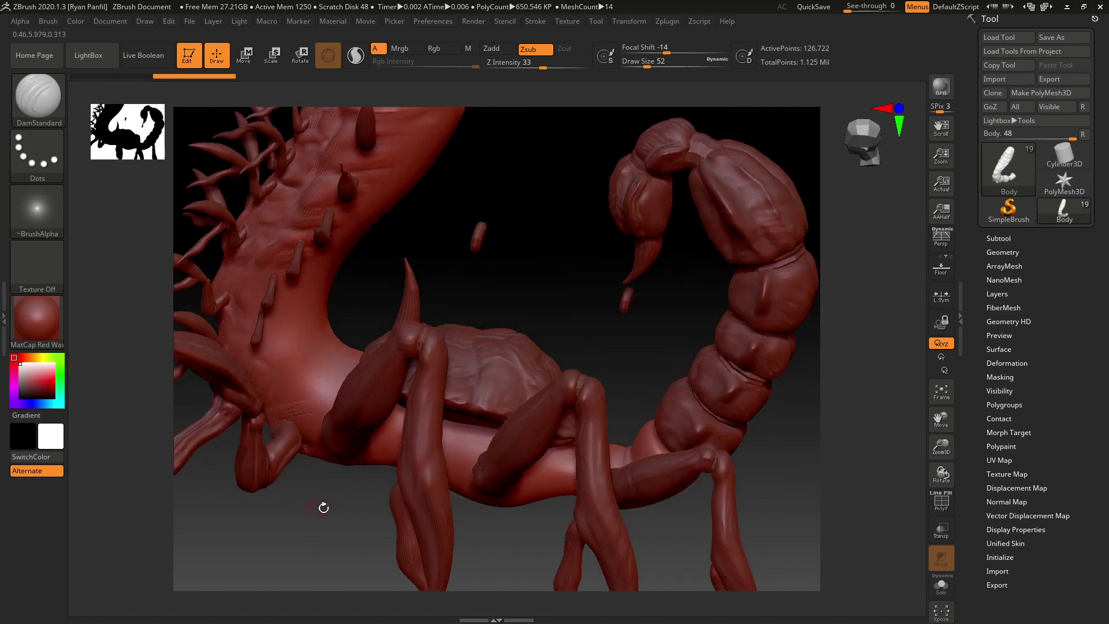
drag(323, 508, 421, 515)
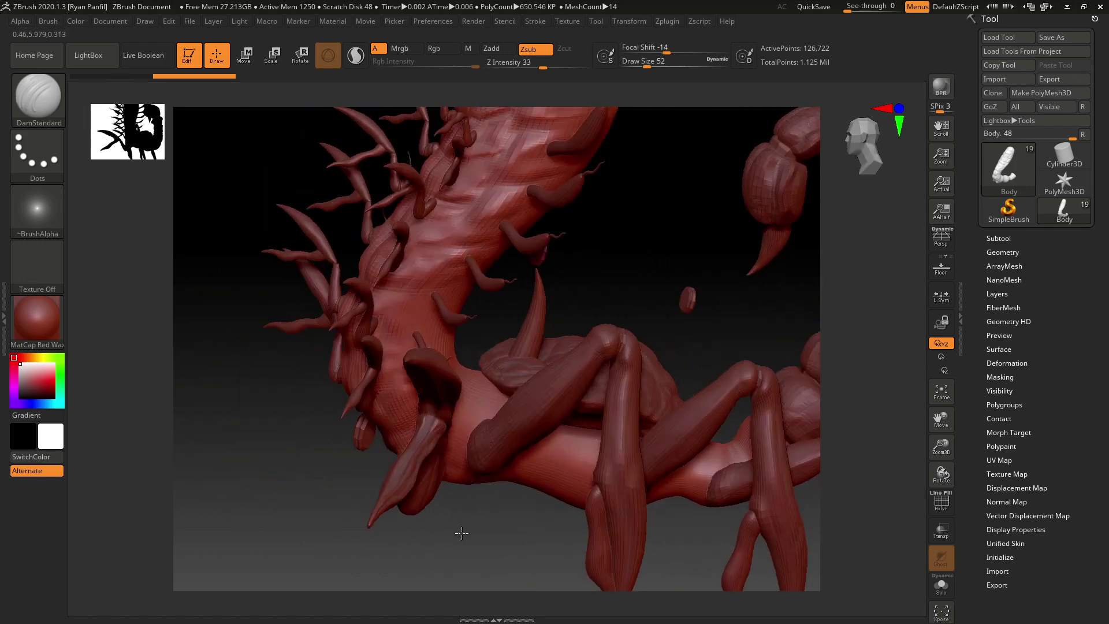
drag(461, 533, 469, 531)
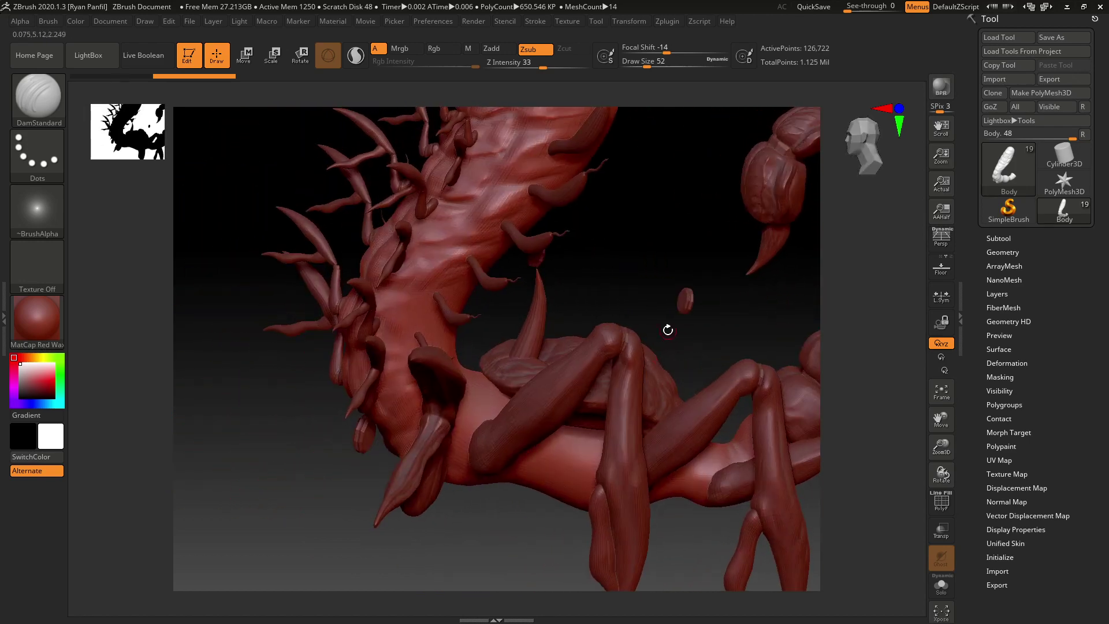
alt+drag(615, 283, 549, 287)
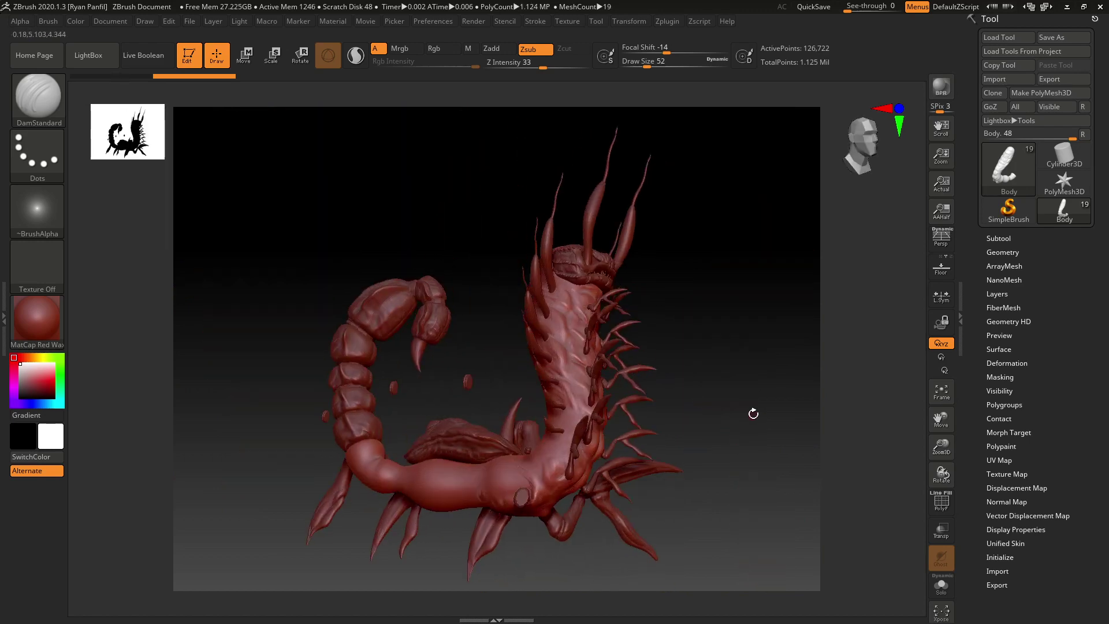
drag(753, 414, 572, 469)
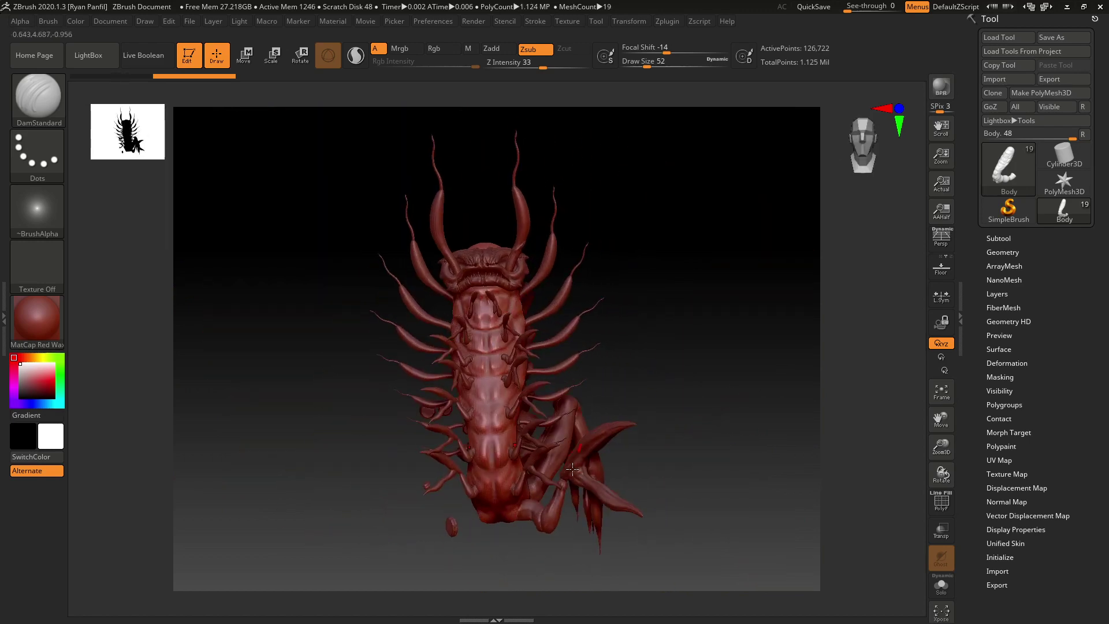
drag(661, 427, 606, 496)
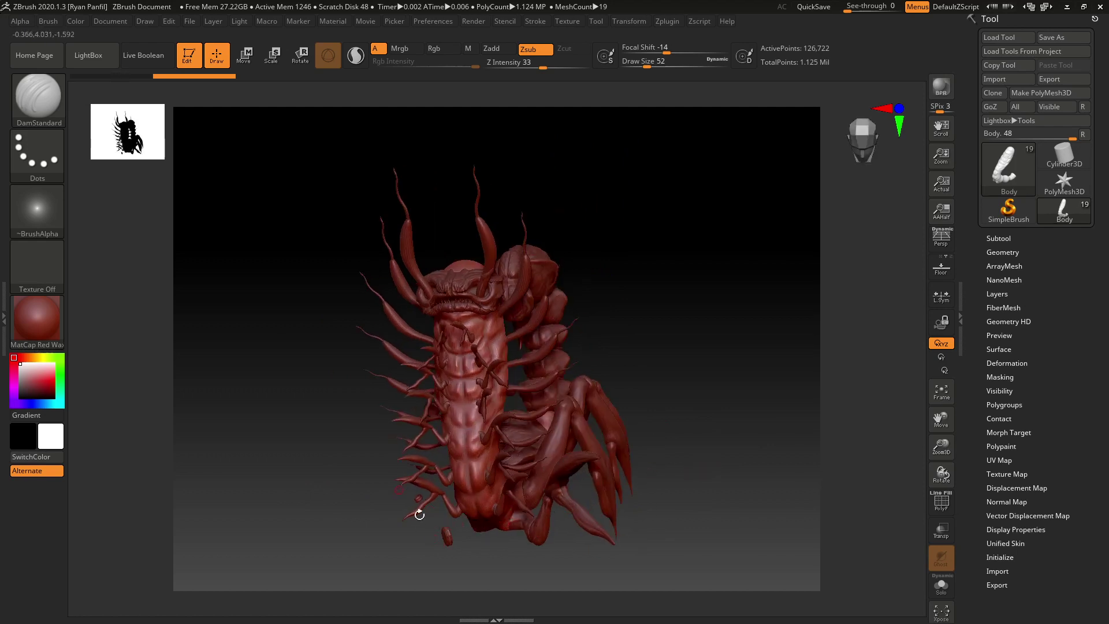
mouse_move(711, 394)
mouse_down()
mouse_move(725, 379)
mouse_move(718, 389)
mouse_up()
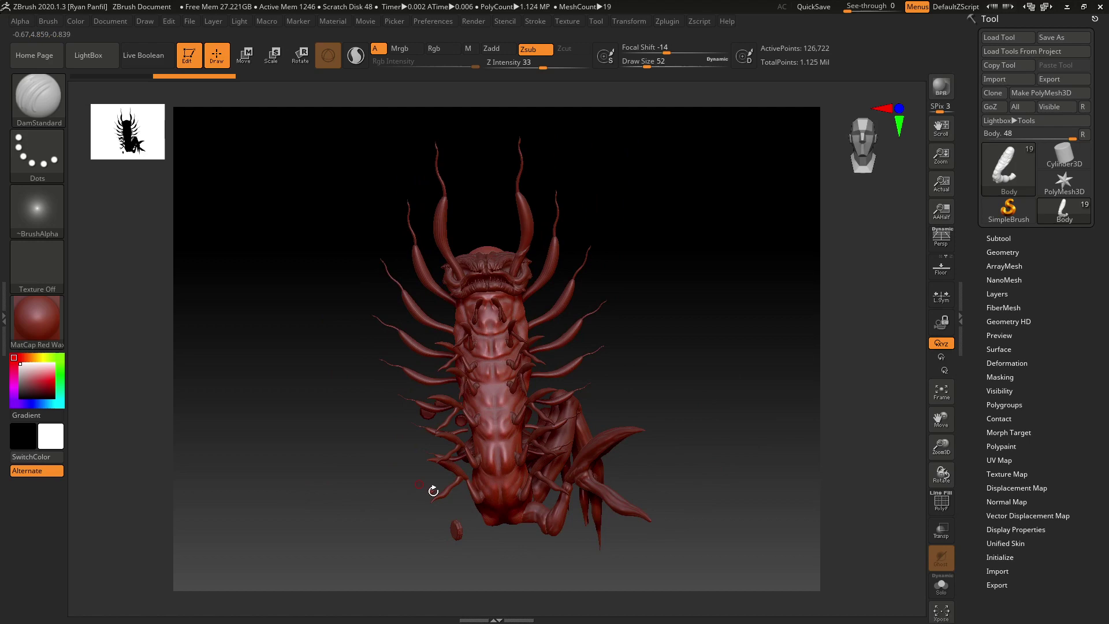
drag(733, 444, 670, 368)
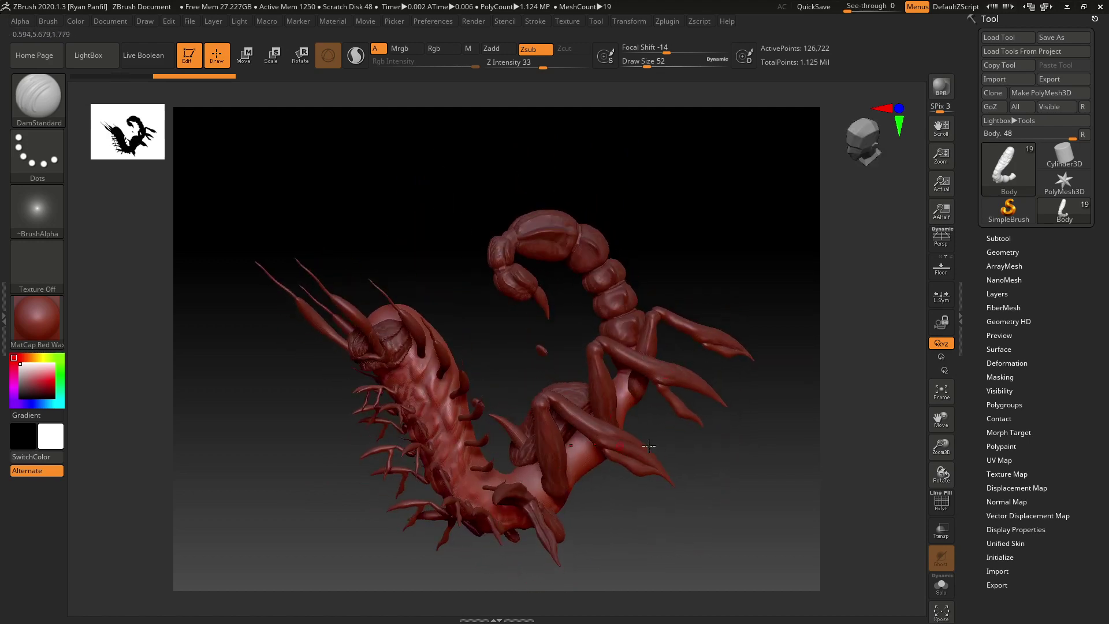
drag(649, 445, 686, 254)
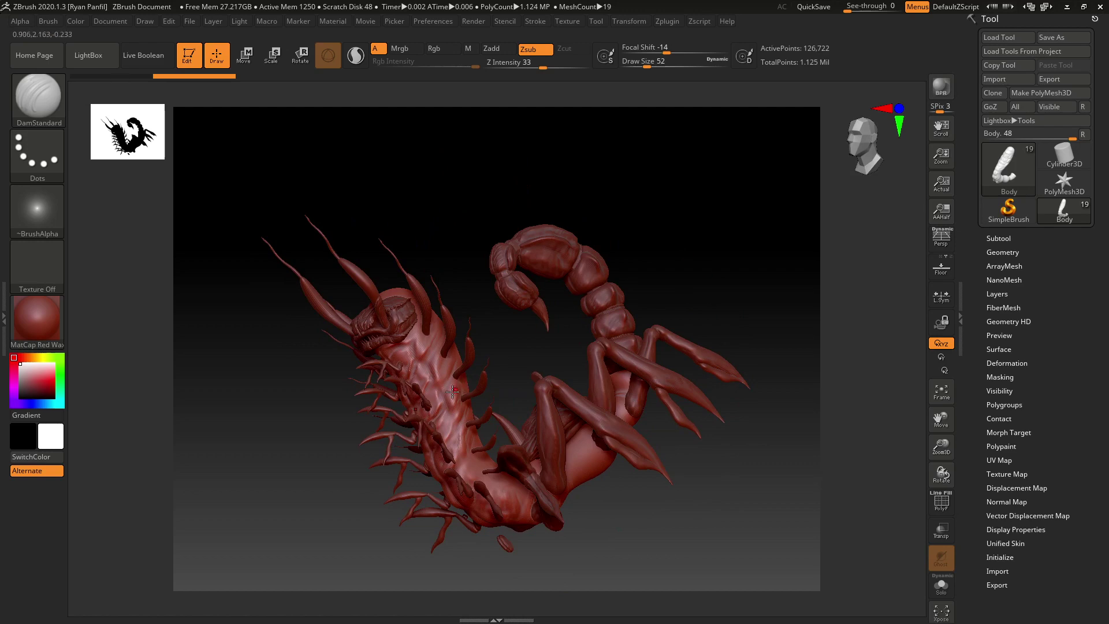
key(f)
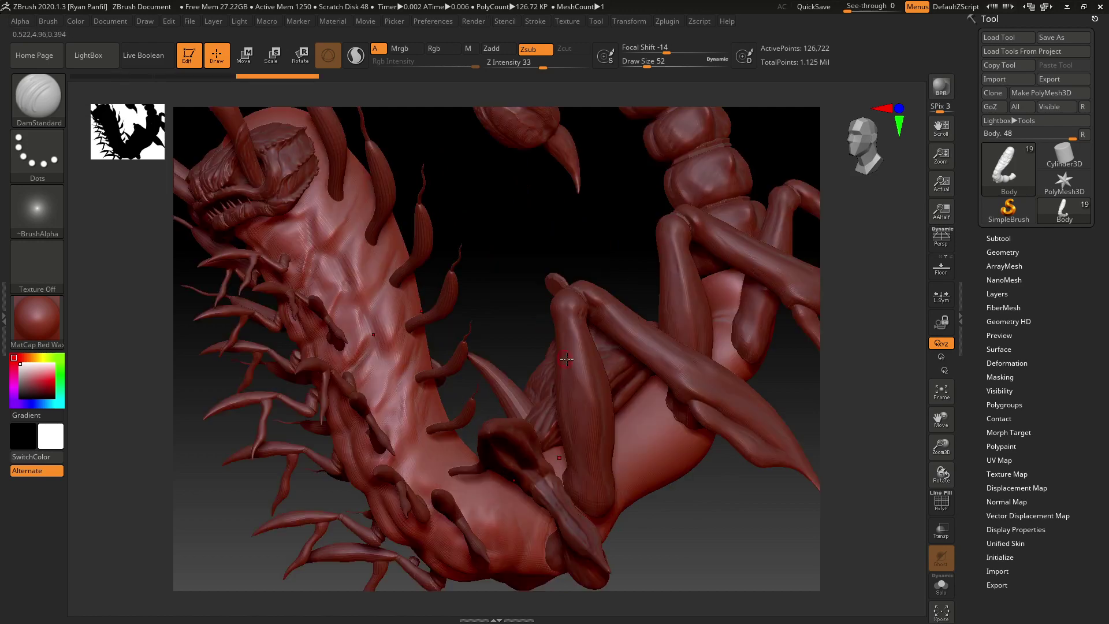
drag(514, 271, 606, 318)
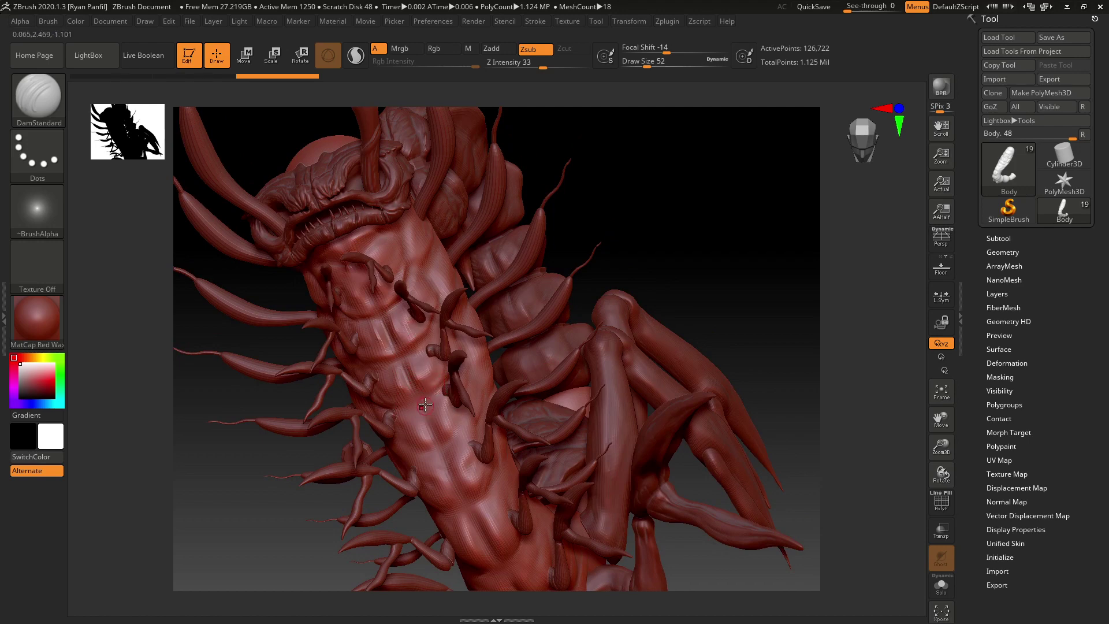
Choose the ClayBuildup brush at draw size 72 and add first strokes to the side of the body below the head.
key(b)
key(c)
key(b)
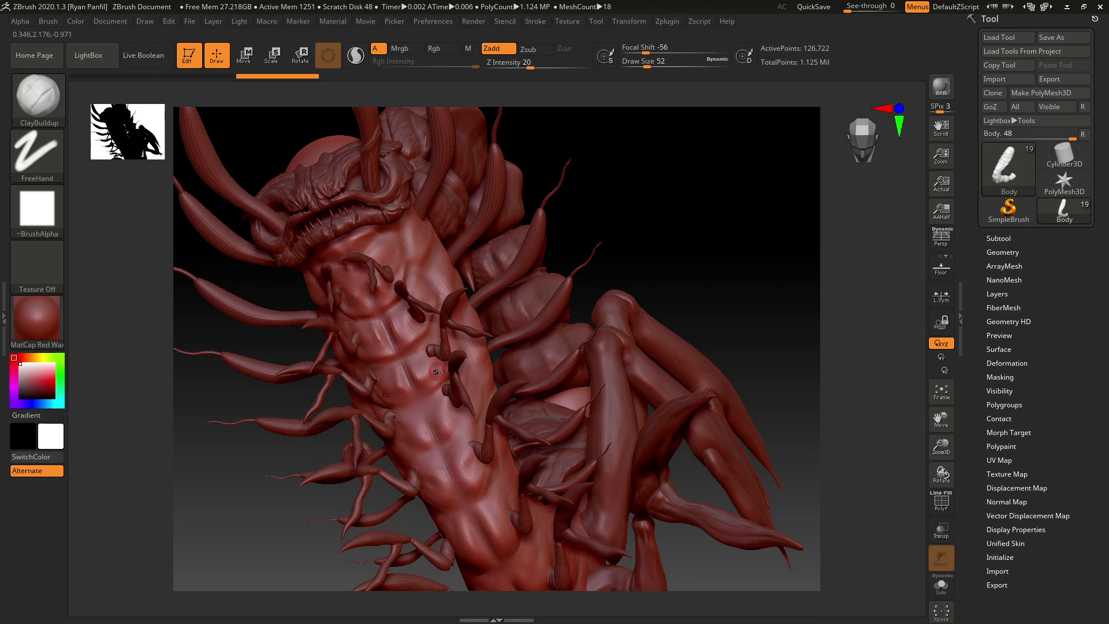
drag(564, 273, 549, 333)
drag(721, 208, 591, 265)
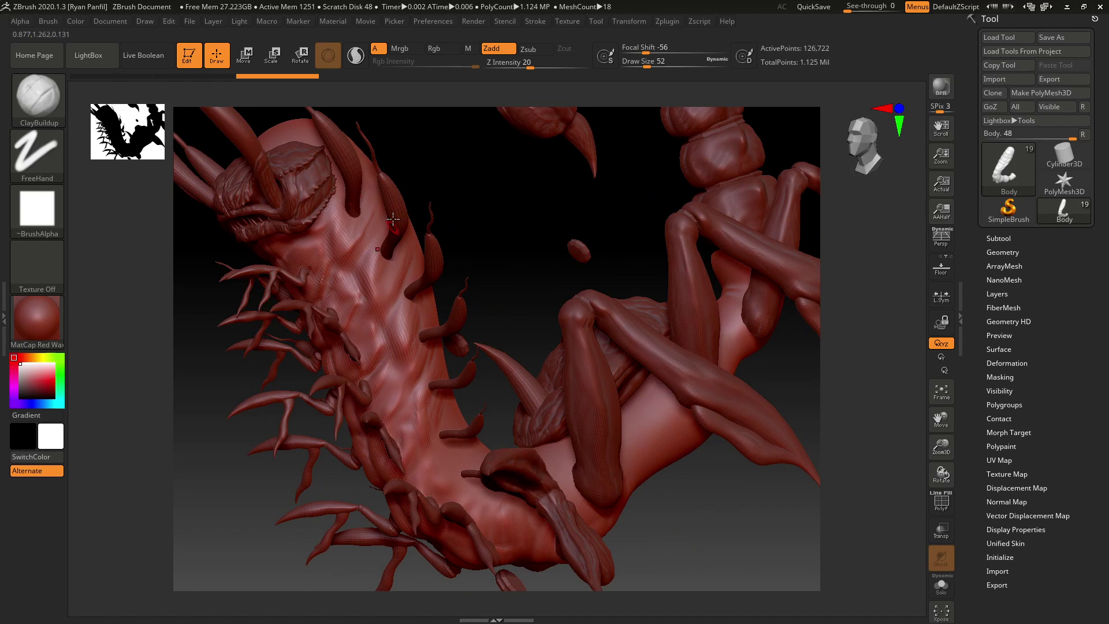
key(bracketright)
drag(366, 220, 334, 233)
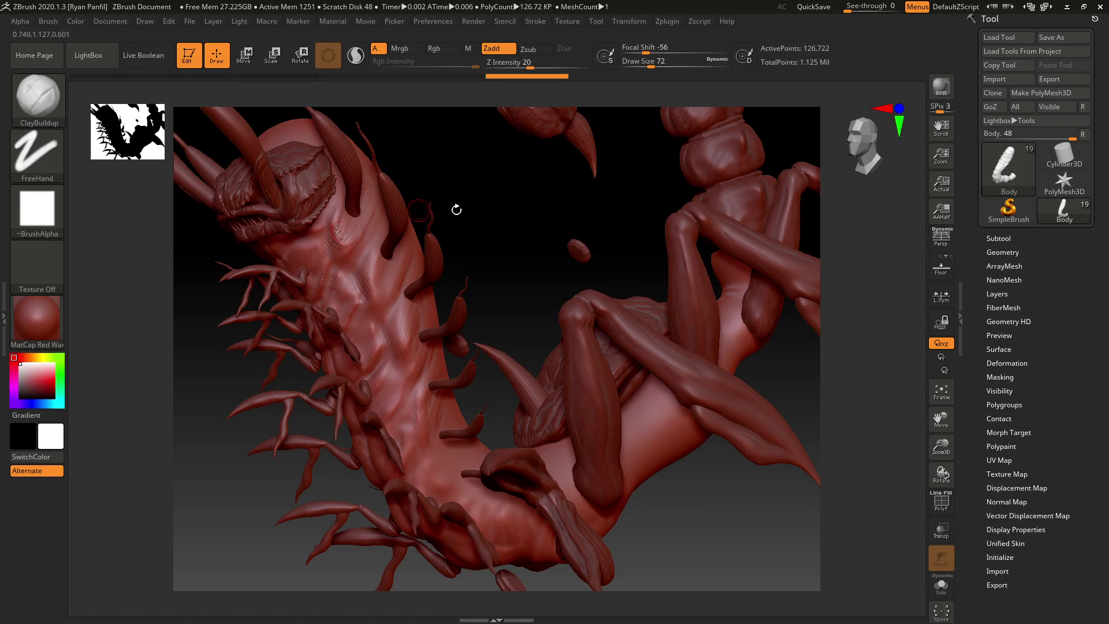
drag(512, 237, 515, 307)
mouse_move(539, 252)
mouse_down()
mouse_move(559, 249)
mouse_move(537, 273)
mouse_up()
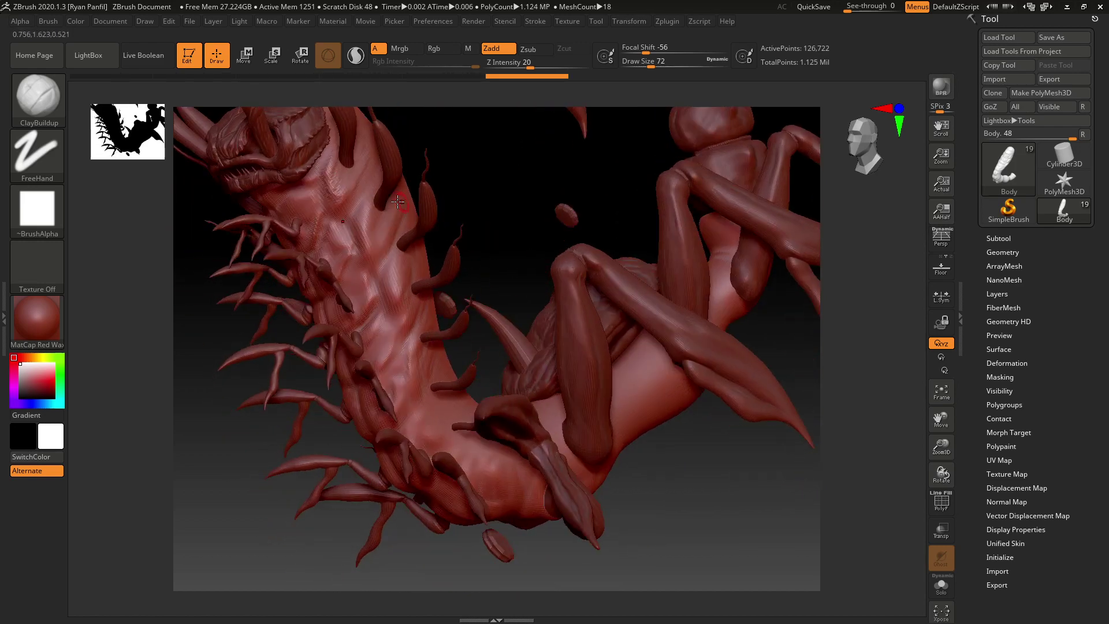
mouse_move(351, 227)
mouse_down()
mouse_move(360, 202)
mouse_move(377, 242)
mouse_move(363, 212)
mouse_move(376, 226)
mouse_up()
Enlarge the brush to draw size 120 and build up raised folds along the side of the upper body beneath the head.
key(])
key(])
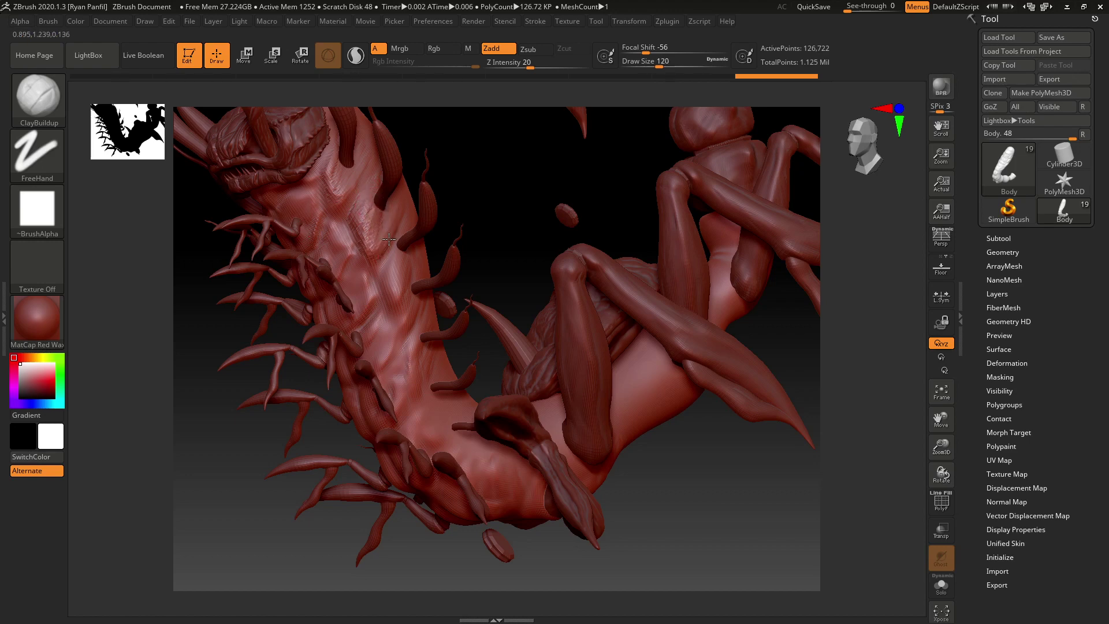
drag(389, 239, 384, 231)
mouse_move(528, 193)
mouse_down()
mouse_move(488, 202)
mouse_move(487, 216)
mouse_up()
drag(418, 193, 384, 173)
mouse_move(518, 164)
alt+mouse_down()
mouse_move(519, 274)
mouse_move(532, 225)
alt+mouse_up()
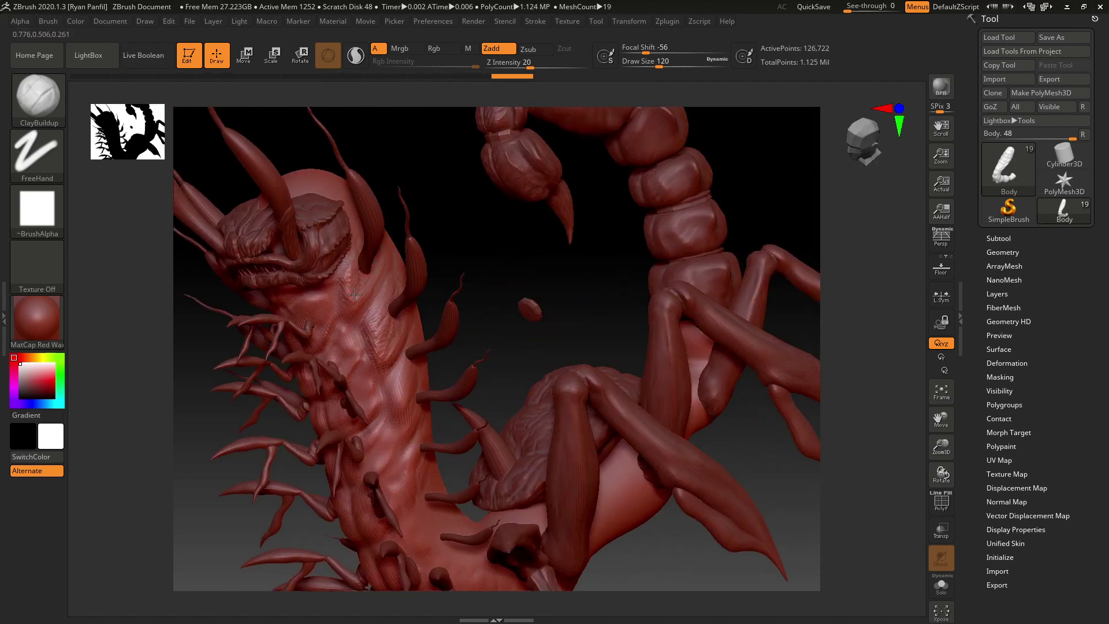
key(ctrl+shift+z)
key(ctrl+shift+z)
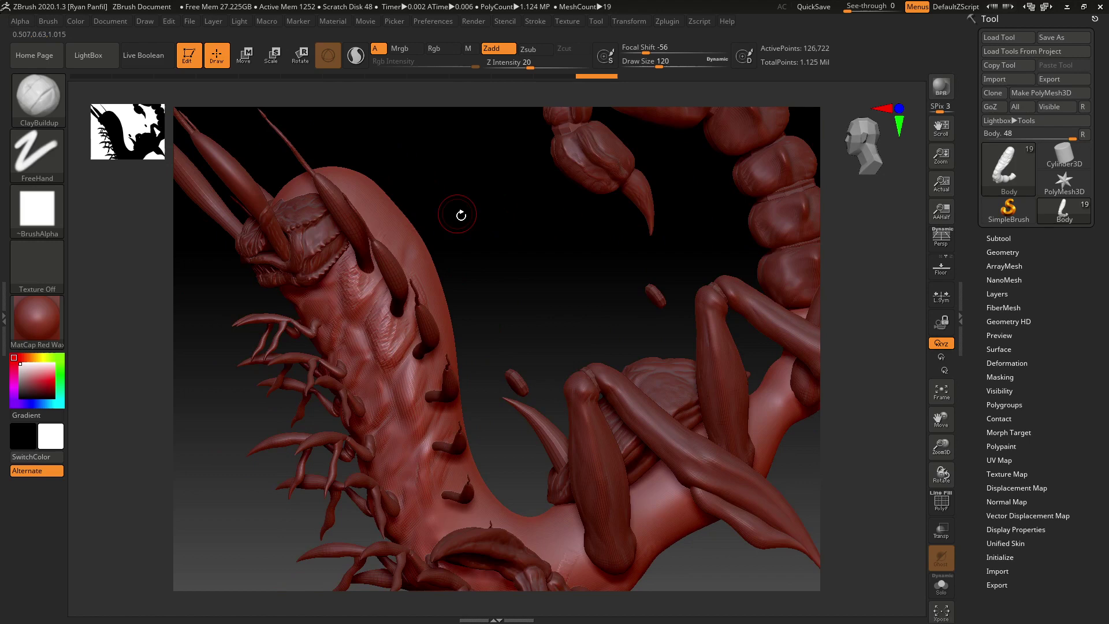
Build up folds around the bases of the upper side tentacles and extend the strokes toward the head.
drag(461, 215, 360, 240)
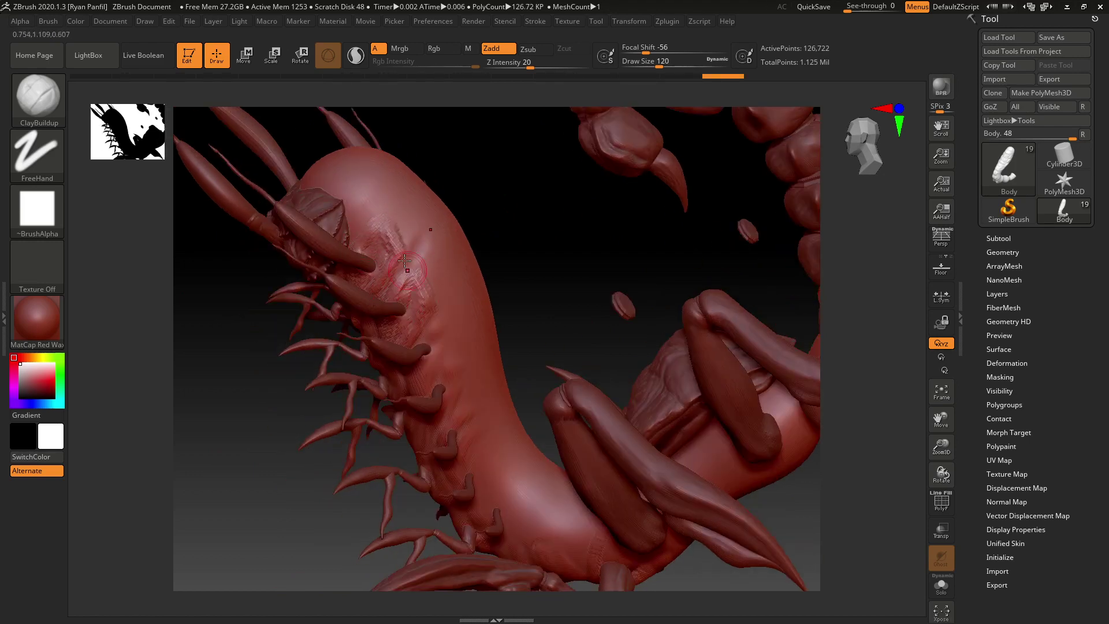
key(ctrl+shift+z)
key(ctrl+shift+z)
key(ctrl+shift+z)
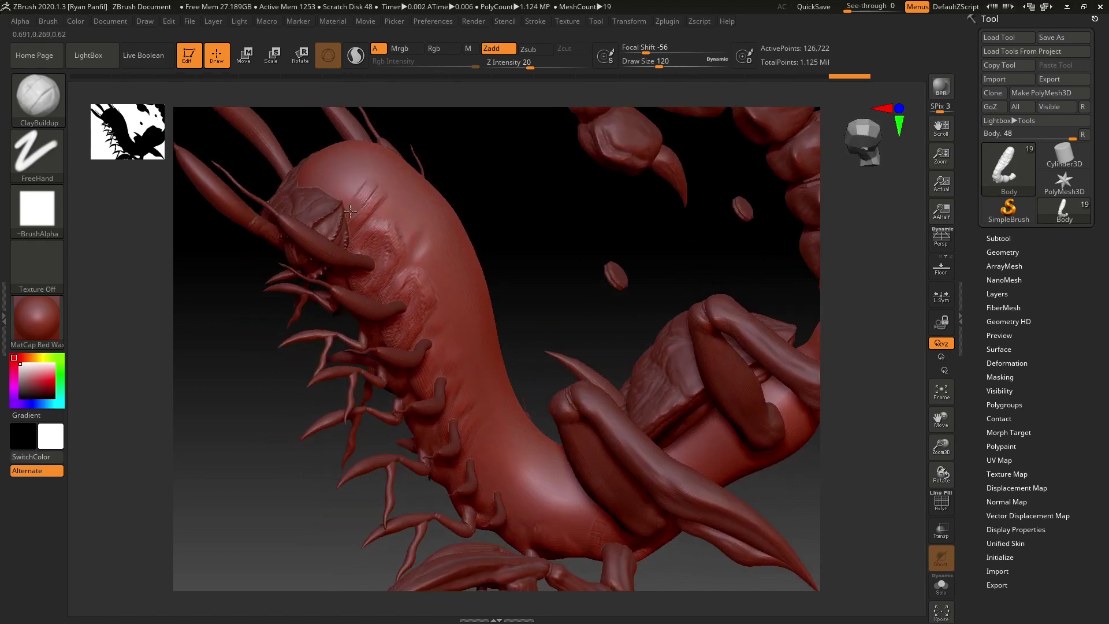
key(ctrl+z)
alt+drag(282, 139, 594, 240)
alt+drag(857, 232, 817, 337)
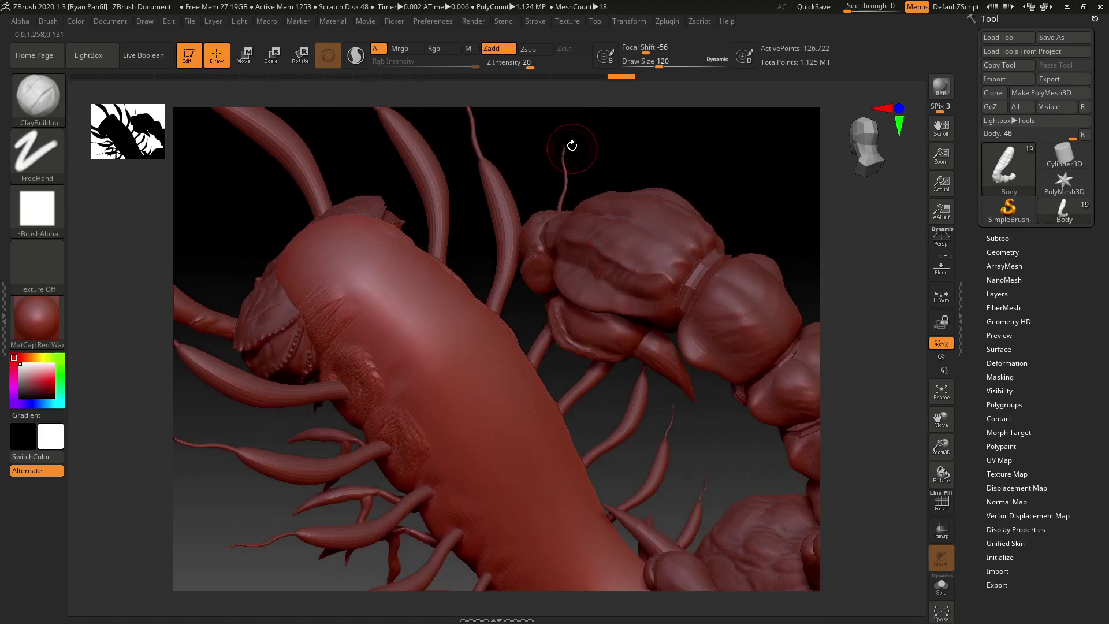
Build up curved folds on the upper body that wrap around behind the head.
drag(572, 145, 464, 276)
mouse_move(401, 231)
mouse_down()
mouse_move(355, 301)
mouse_move(327, 299)
mouse_move(329, 287)
mouse_move(324, 309)
mouse_up()
mouse_move(622, 203)
mouse_down()
mouse_move(542, 203)
mouse_move(381, 272)
mouse_move(343, 315)
mouse_move(322, 288)
mouse_move(298, 312)
mouse_up()
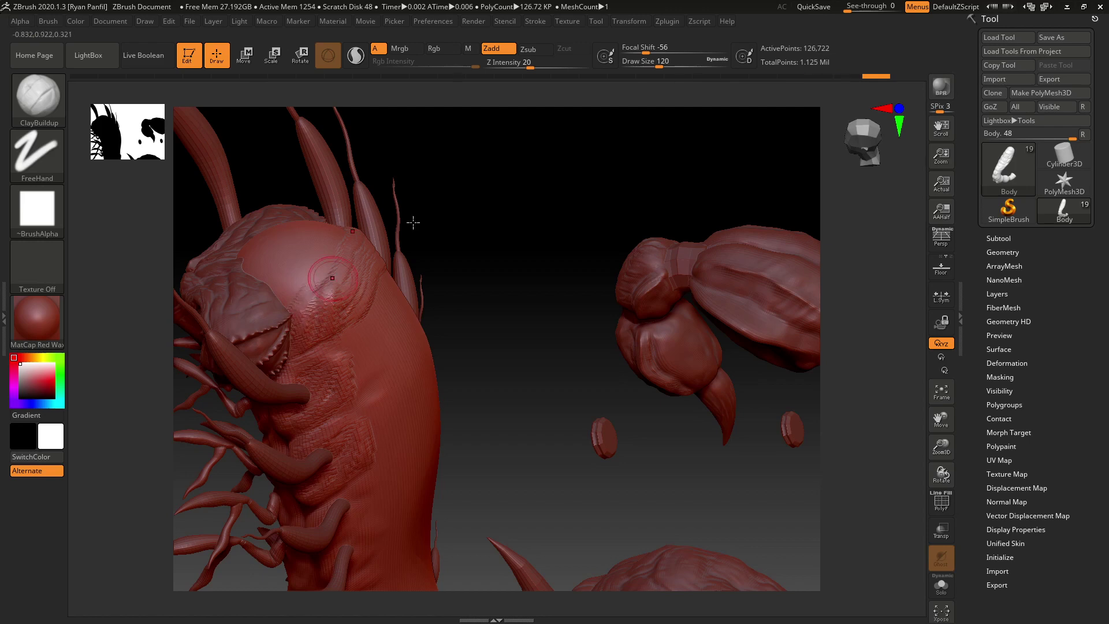
drag(414, 223, 406, 261)
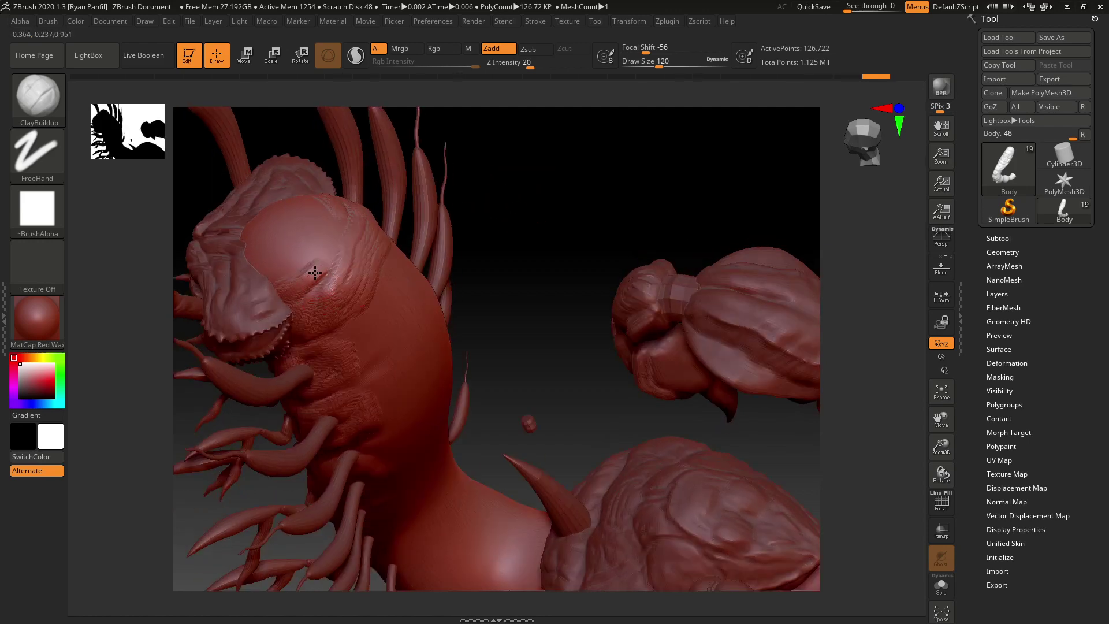
key(ctrl+z)
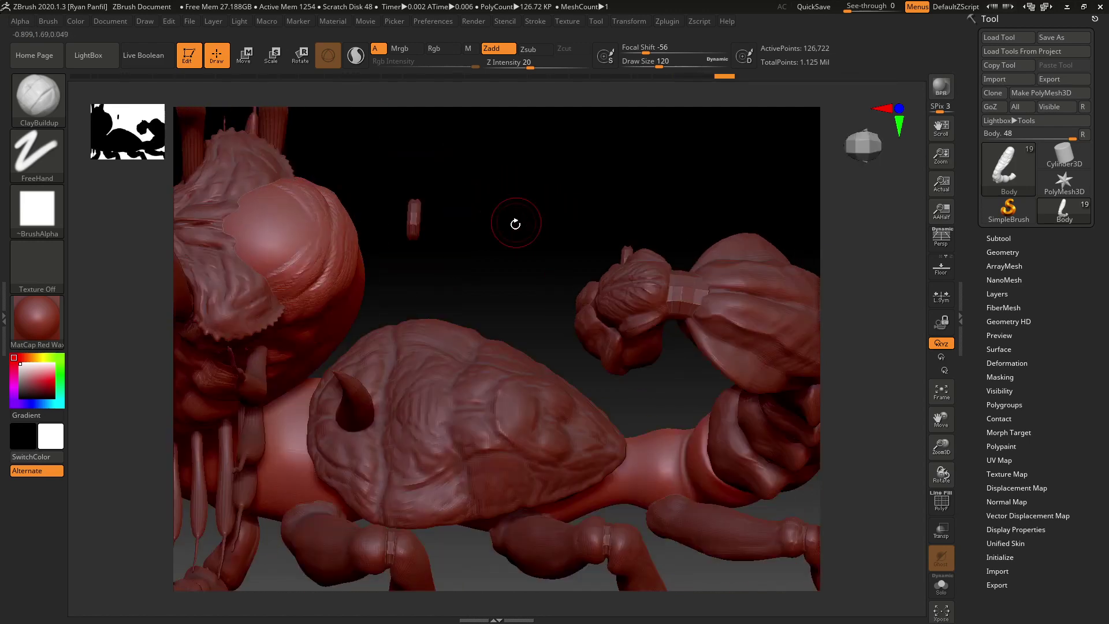
Sculpt lengthwise ridges with ClayBuildup on the smooth crown of the body directly behind the head plates.
drag(515, 223, 329, 288)
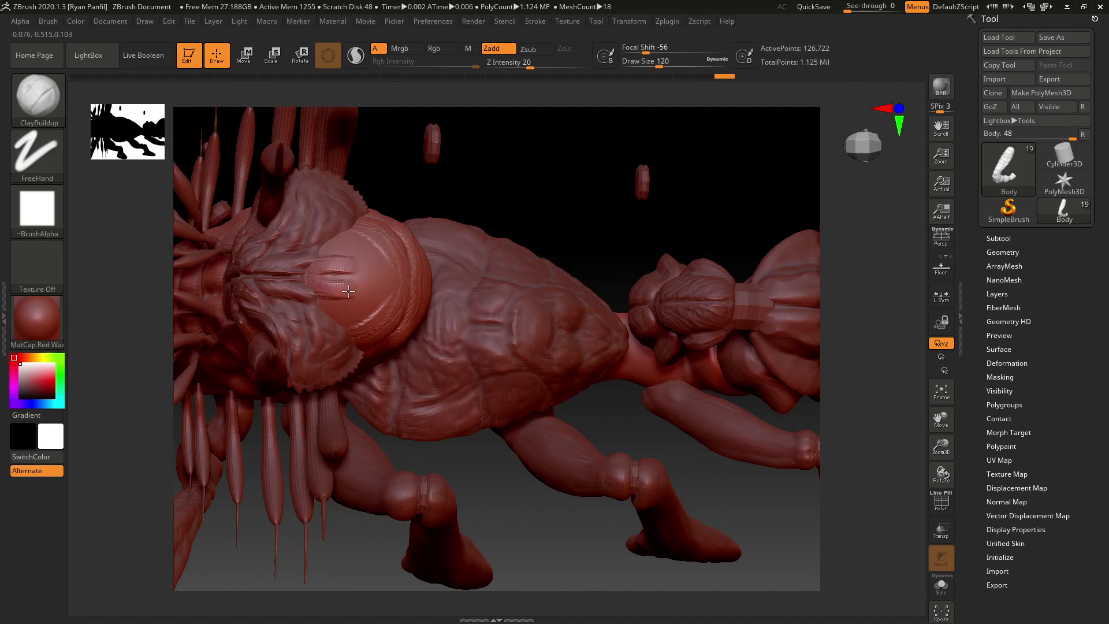
key(ctrl+shift+z)
key(ctrl+shift+z)
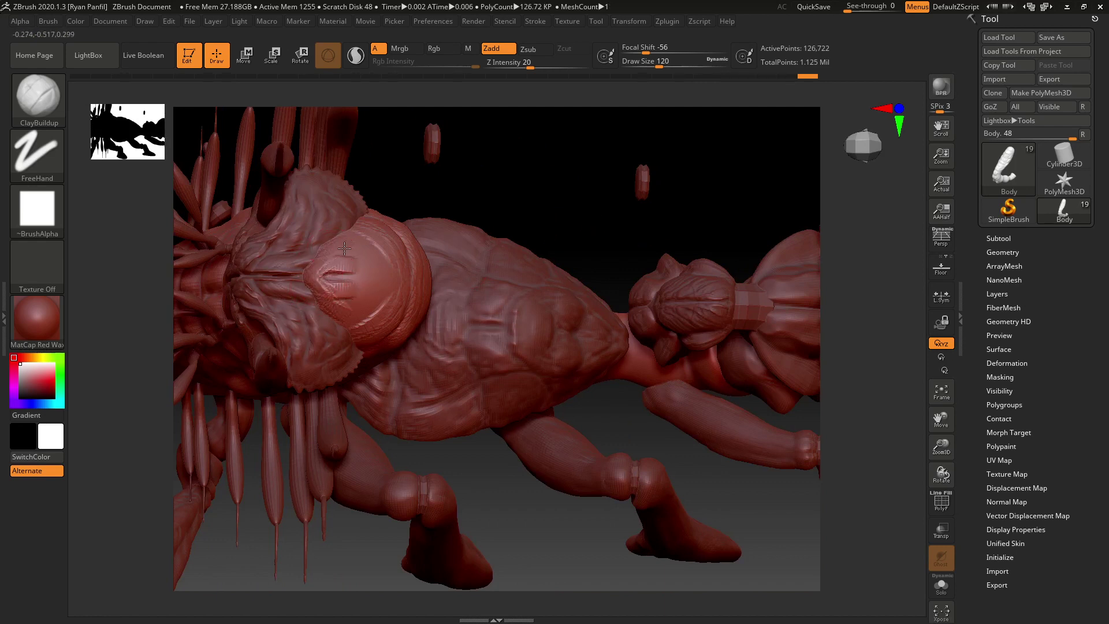
drag(354, 247, 329, 258)
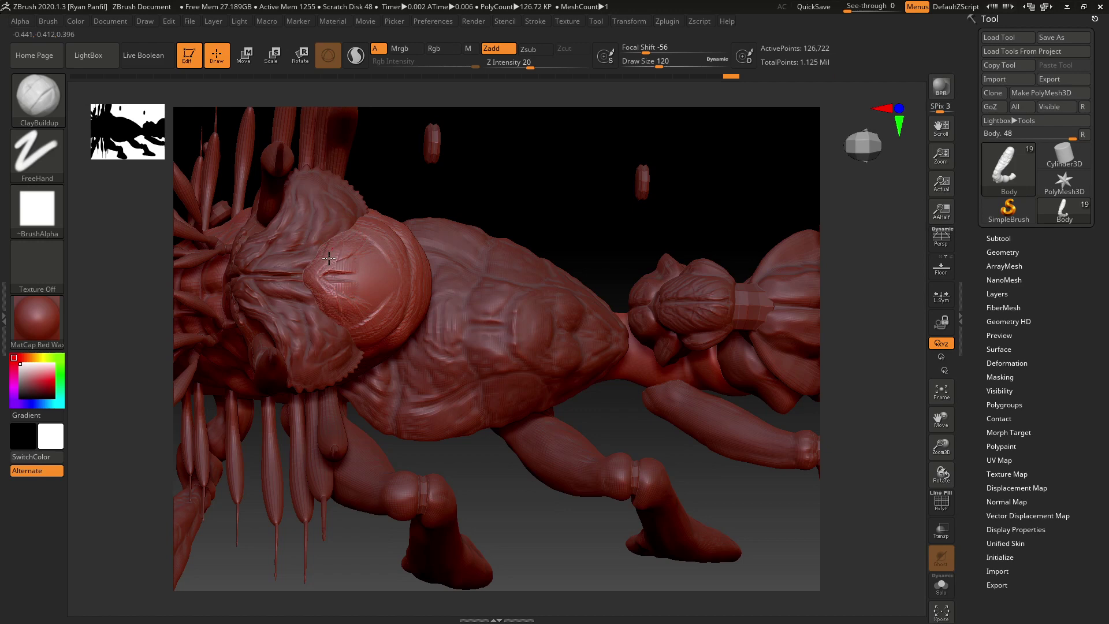
key(ctrl+shift+z)
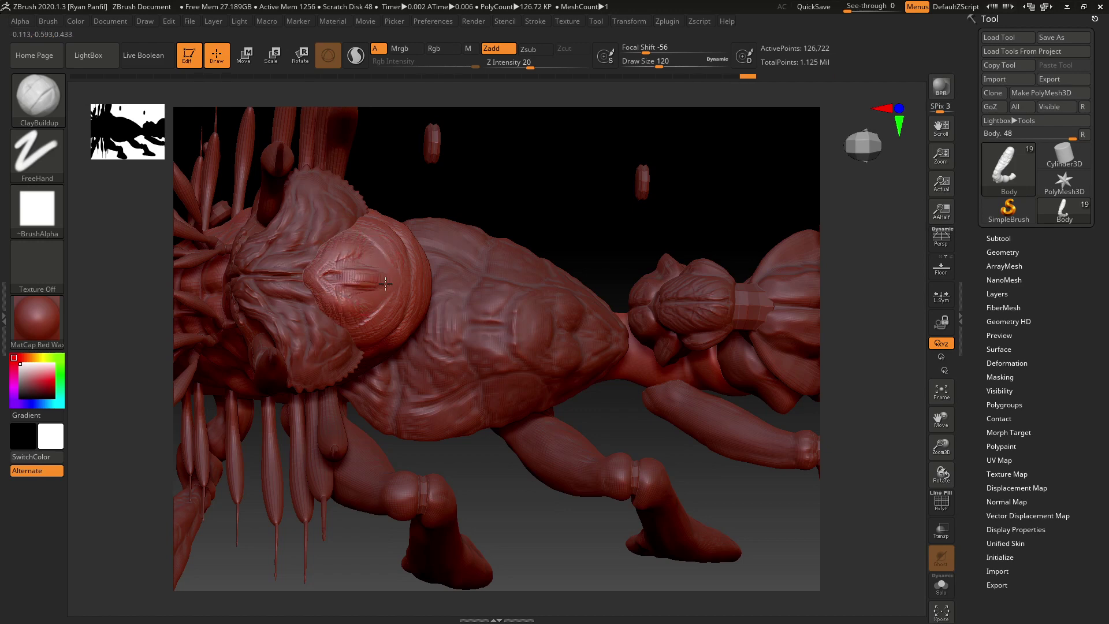
key(ctrl+shift+z)
key(ctrl+shift+z)
key(ctrl+shift+z)
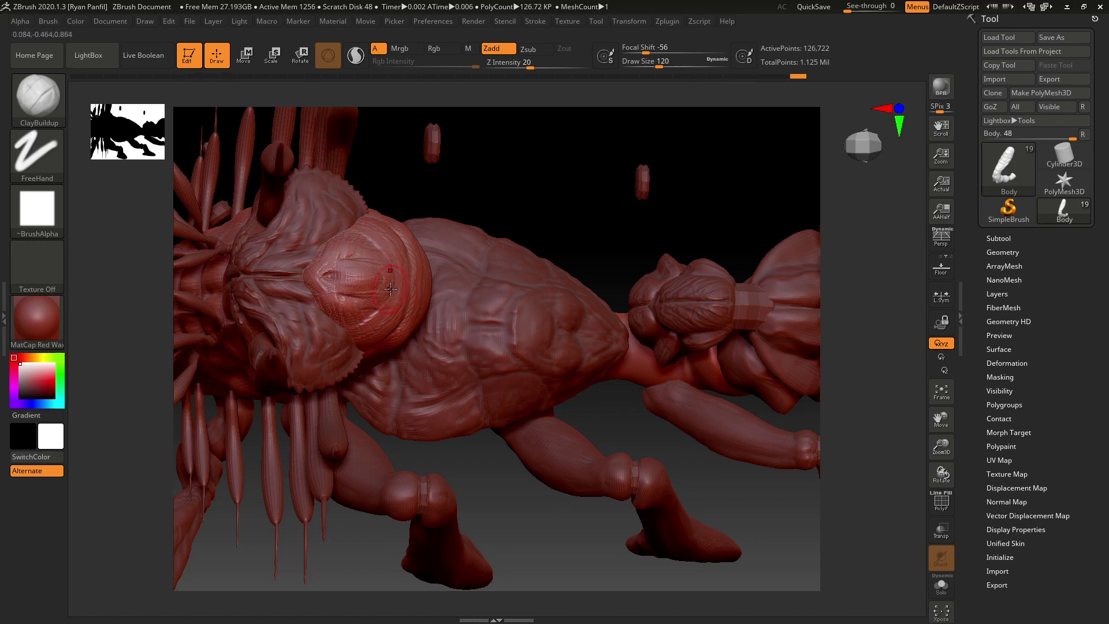
key(ctrl+shift+z)
key(ctrl+shift+z)
Add ClayBuildup strokes to the side and back of the neck to develop the wrinkles wrapping around it.
mouse_move(510, 172)
mouse_down()
mouse_move(599, 278)
mouse_move(634, 252)
mouse_move(606, 242)
mouse_move(565, 289)
mouse_move(386, 357)
mouse_up()
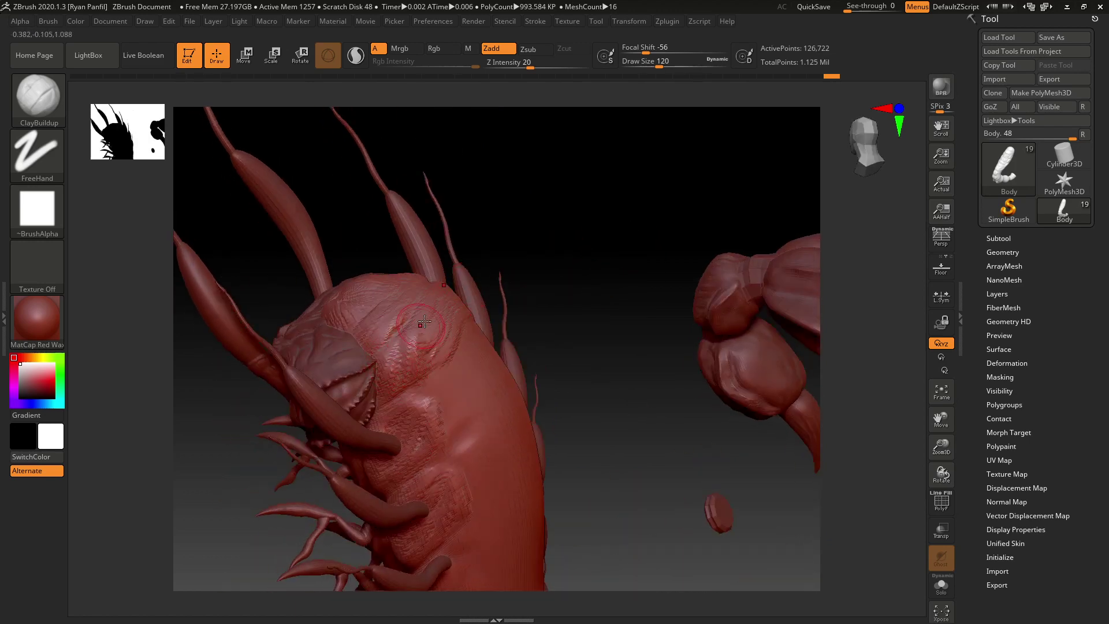
drag(388, 343, 404, 345)
key(ctrl+z)
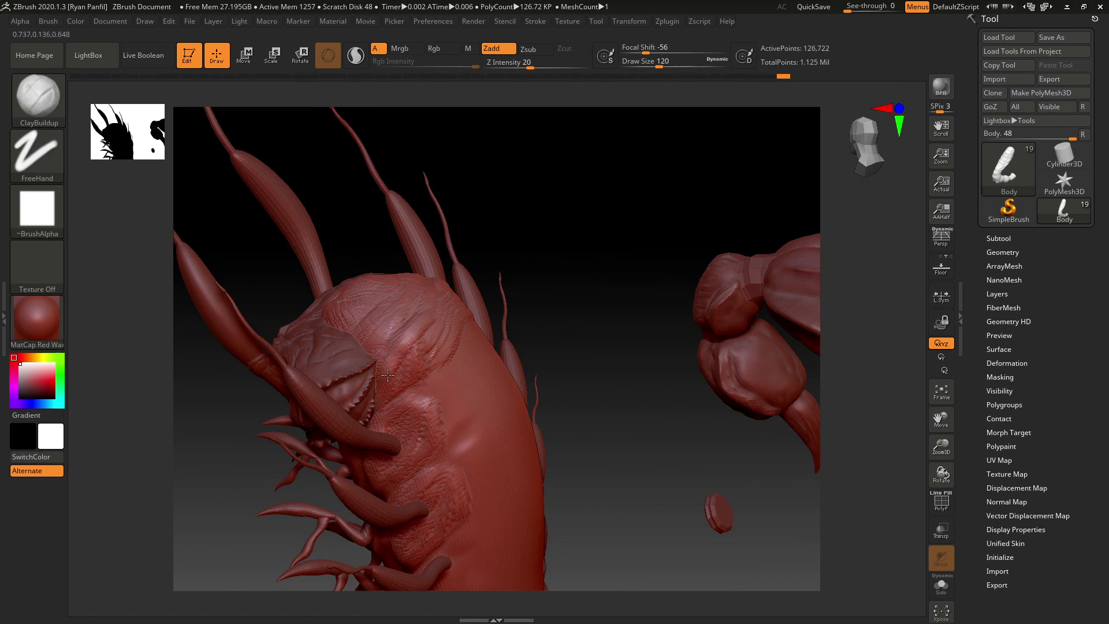
key(ctrl+shift+z)
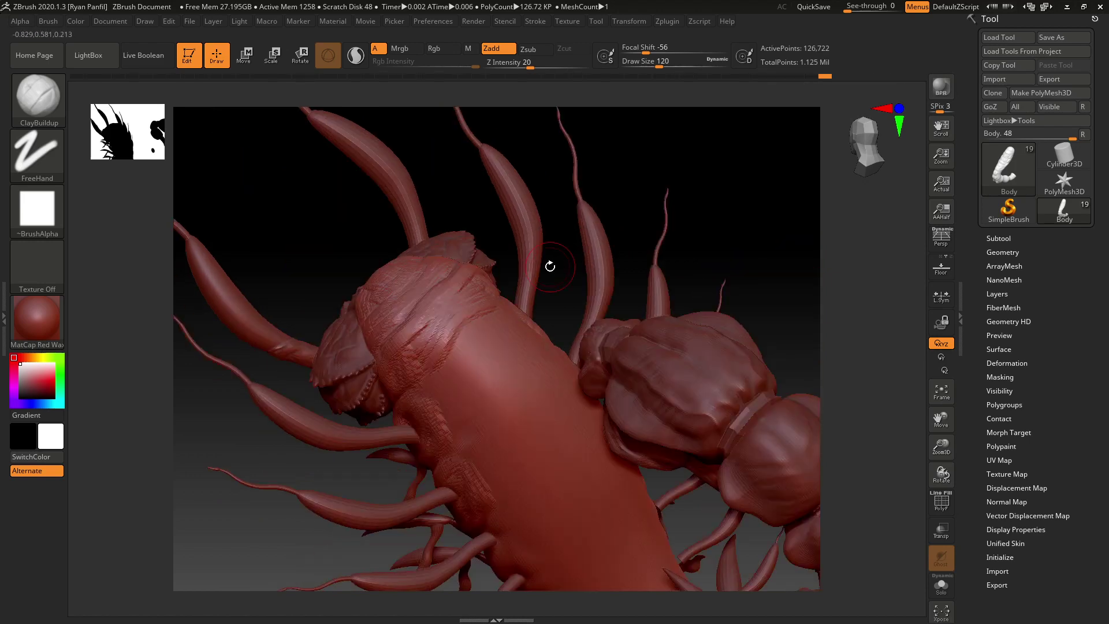
Soften the clay strokes on the crown and the neck folds with the Smooth brush.
key(ctrl+shift+z)
key(ctrl+shift+z)
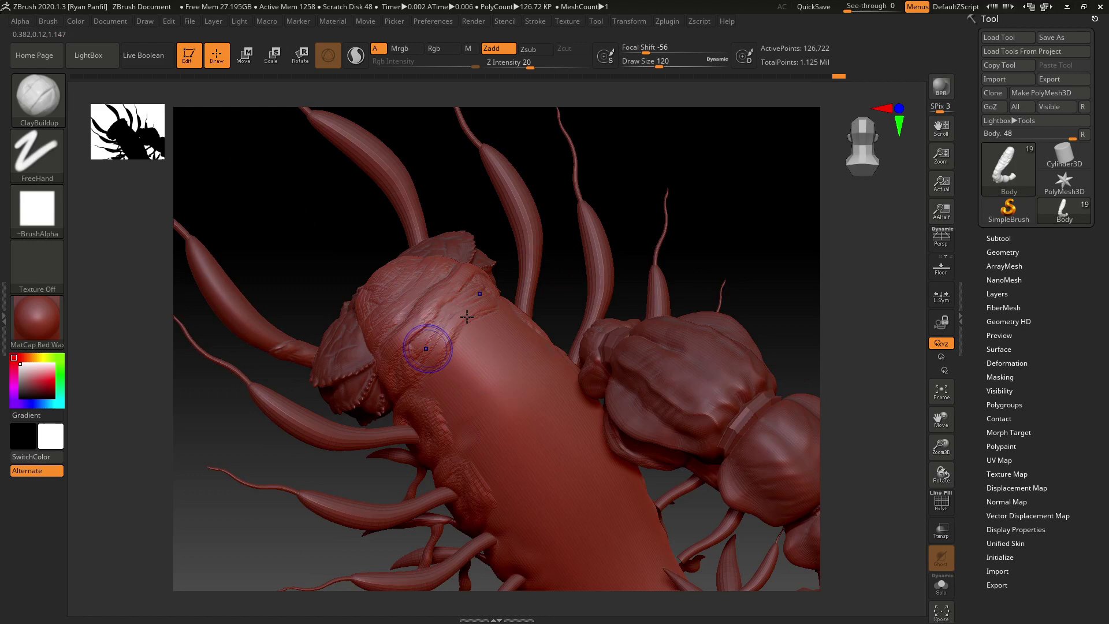
key(ctrl+shift+z)
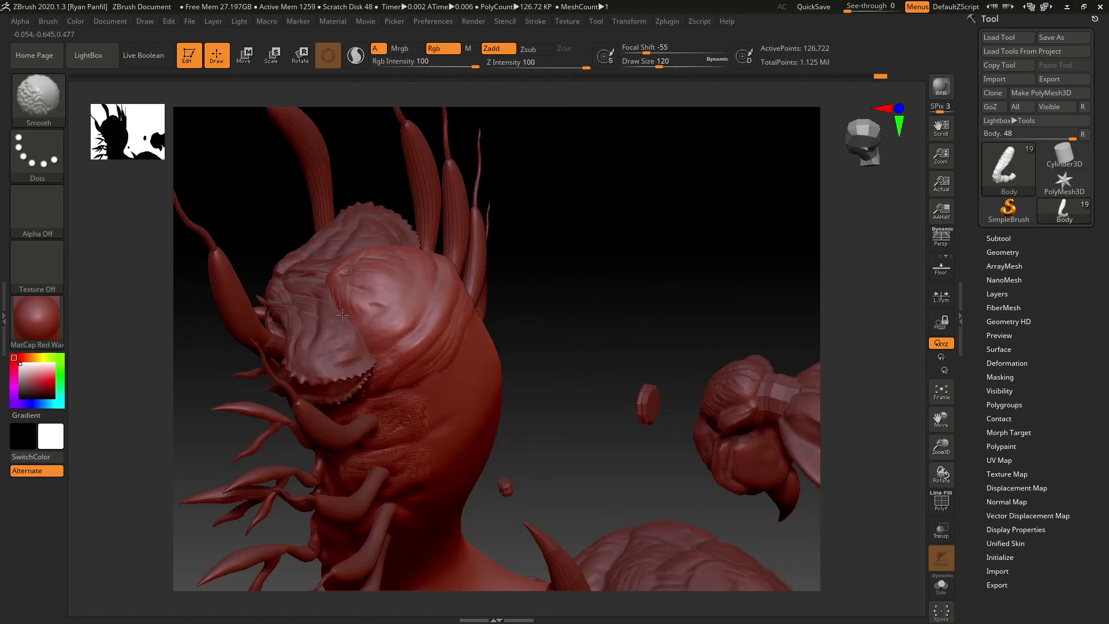
Smooth the folds where the crown behind the head plates meets the side of the neck.
shift+drag(375, 327, 386, 365)
key(ctrl+shift+z)
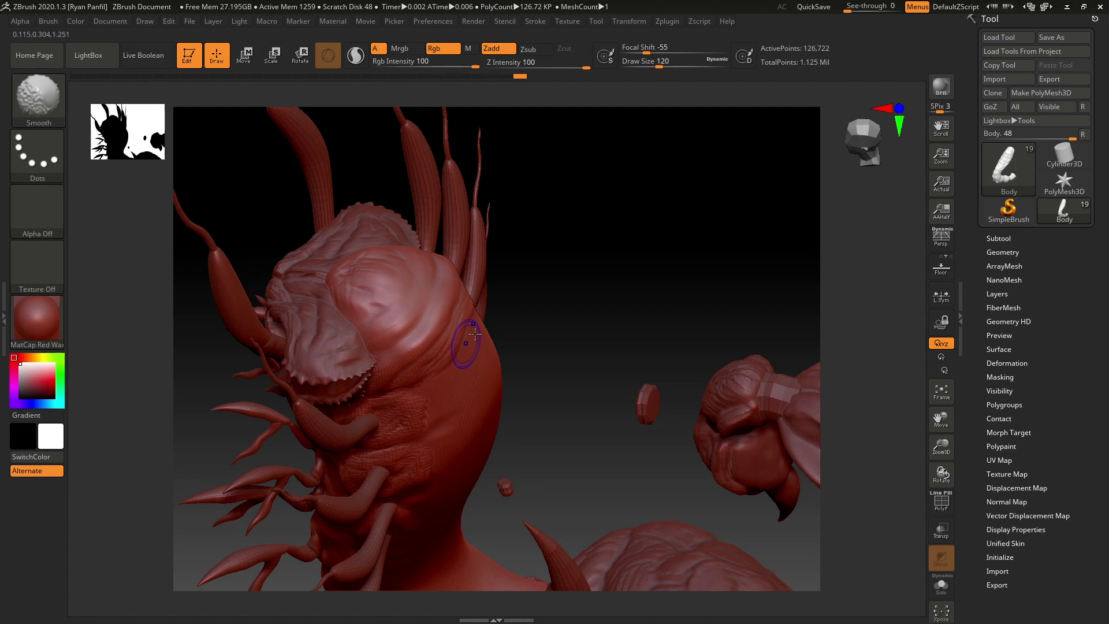
key(ctrl+shift+z)
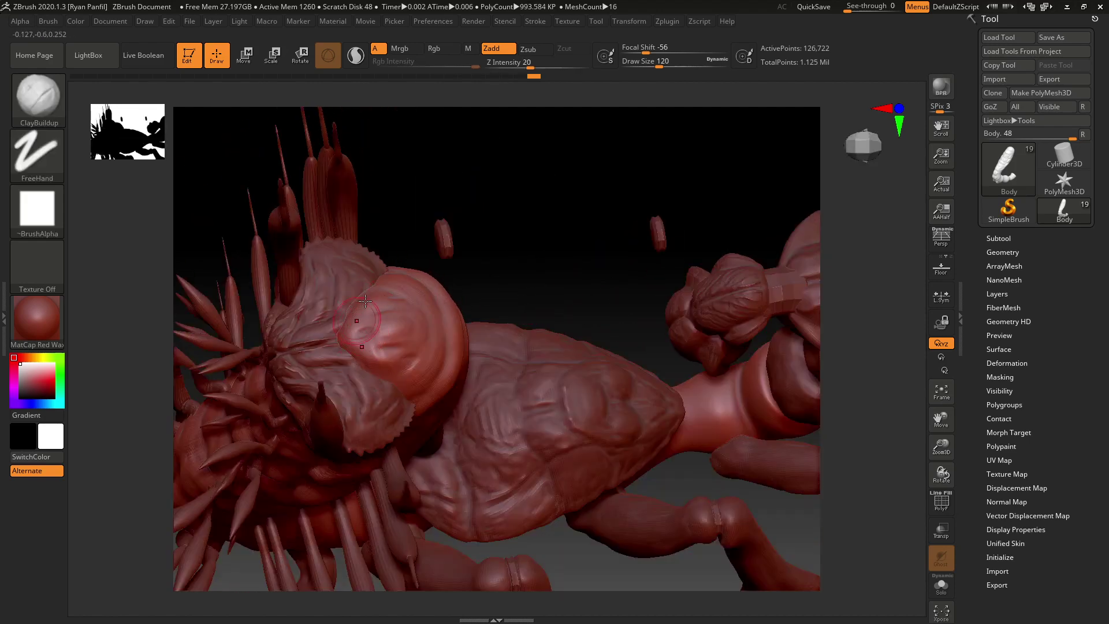
Add fine ClayBuildup ridges across the front of the crown beside the head plates and soften them with the Smooth brush.
key(ctrl+shift+z)
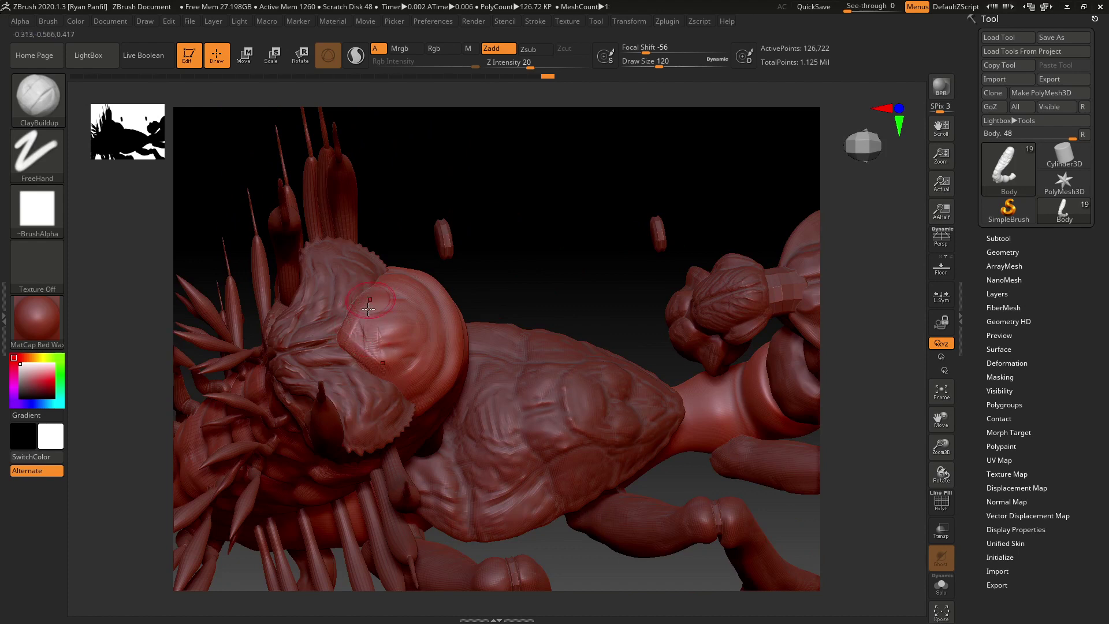
key(ctrl+shift+z)
mouse_move(390, 298)
mouse_down()
mouse_move(371, 334)
mouse_move(410, 356)
mouse_move(365, 333)
mouse_up()
key(ctrl+shift+z)
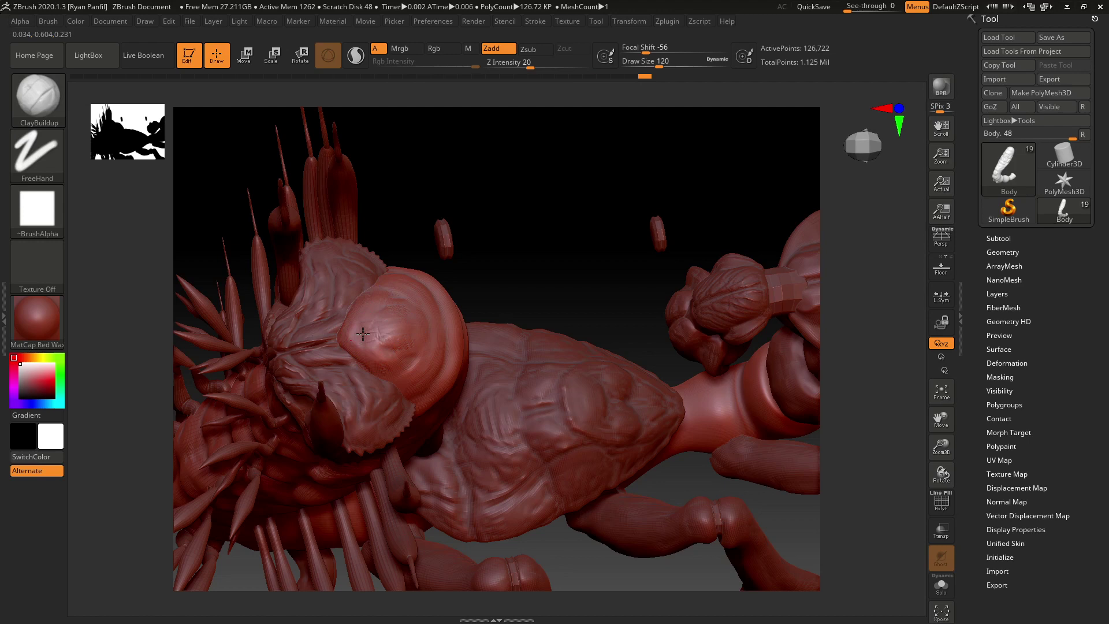
key(ctrl+shift+z)
key(shift)
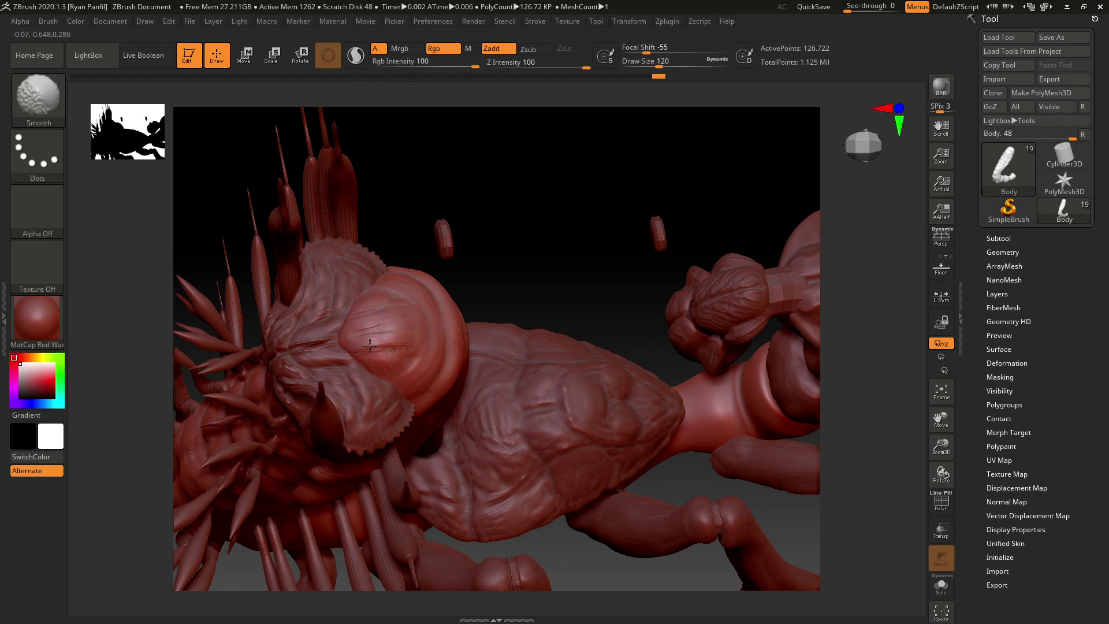
key(ctrl+shift+z)
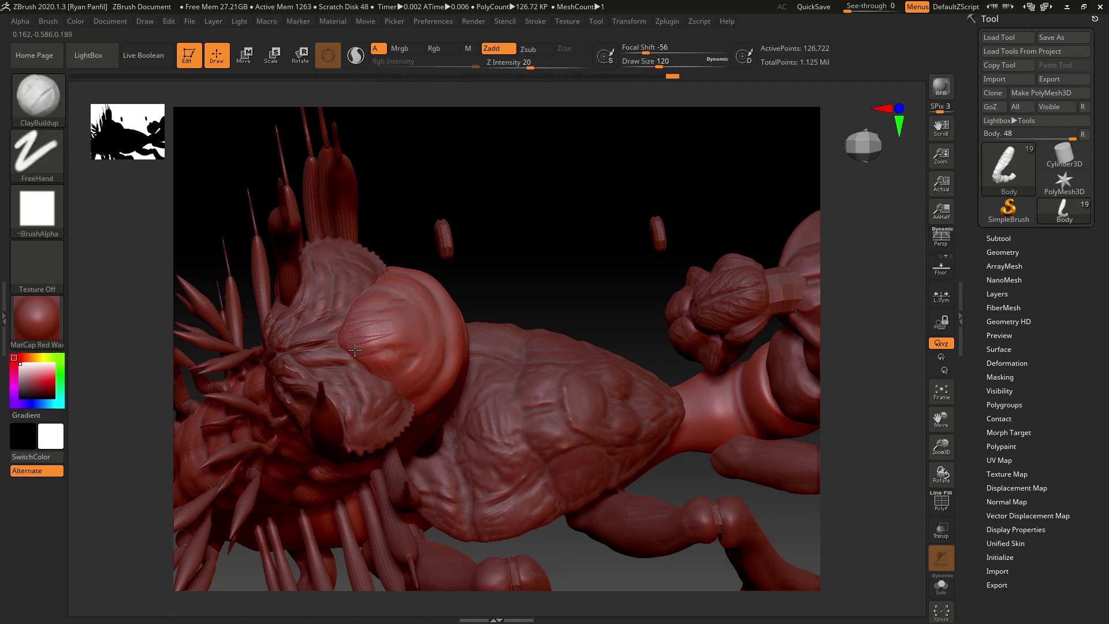
key(ctrl+shift+z)
Build up diagonal folds with ClayBuildup on the upper flank below the head and smooth them near the side spikes.
drag(545, 272, 674, 255)
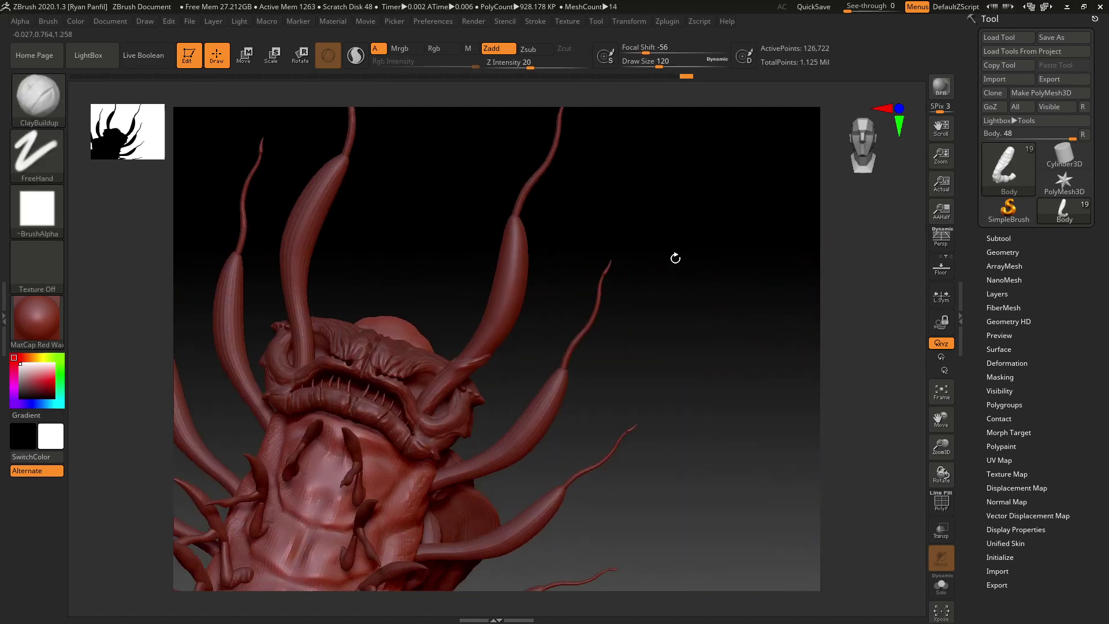
mouse_move(688, 404)
mouse_down()
mouse_move(730, 335)
mouse_move(623, 198)
mouse_move(651, 243)
mouse_move(626, 362)
mouse_up()
mouse_move(648, 240)
mouse_down()
mouse_move(643, 324)
mouse_move(636, 312)
mouse_up()
mouse_move(501, 327)
mouse_down()
mouse_move(682, 317)
mouse_move(705, 358)
mouse_move(696, 363)
mouse_up()
mouse_move(496, 361)
mouse_down()
mouse_move(548, 309)
mouse_move(509, 344)
mouse_move(524, 344)
mouse_move(515, 297)
mouse_move(538, 295)
mouse_move(509, 306)
mouse_up()
key(shift)
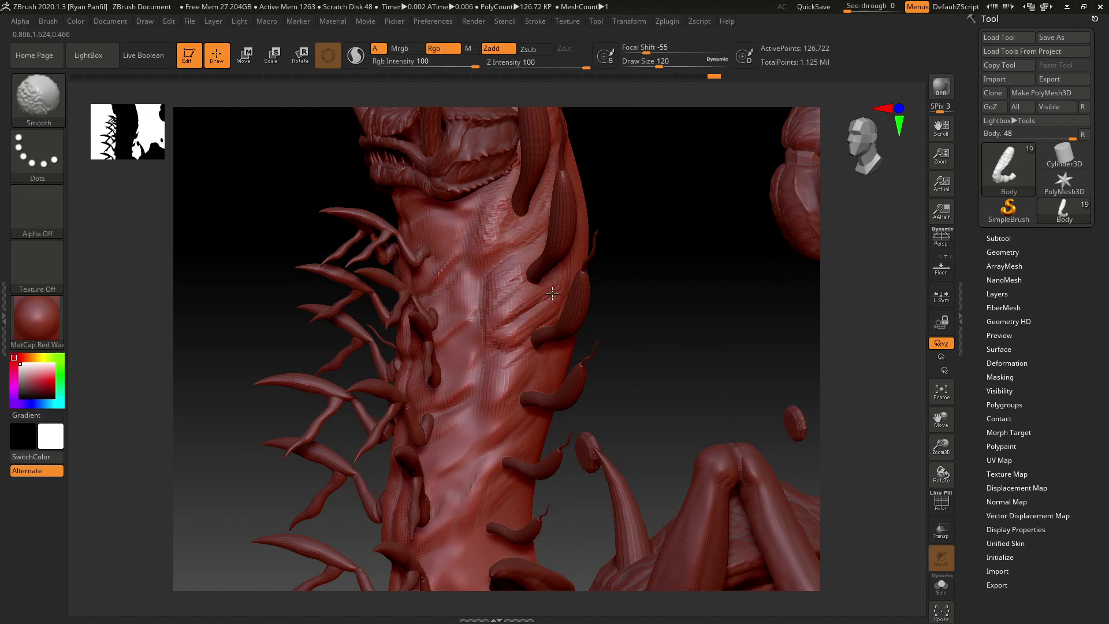
shift+drag(508, 350, 551, 306)
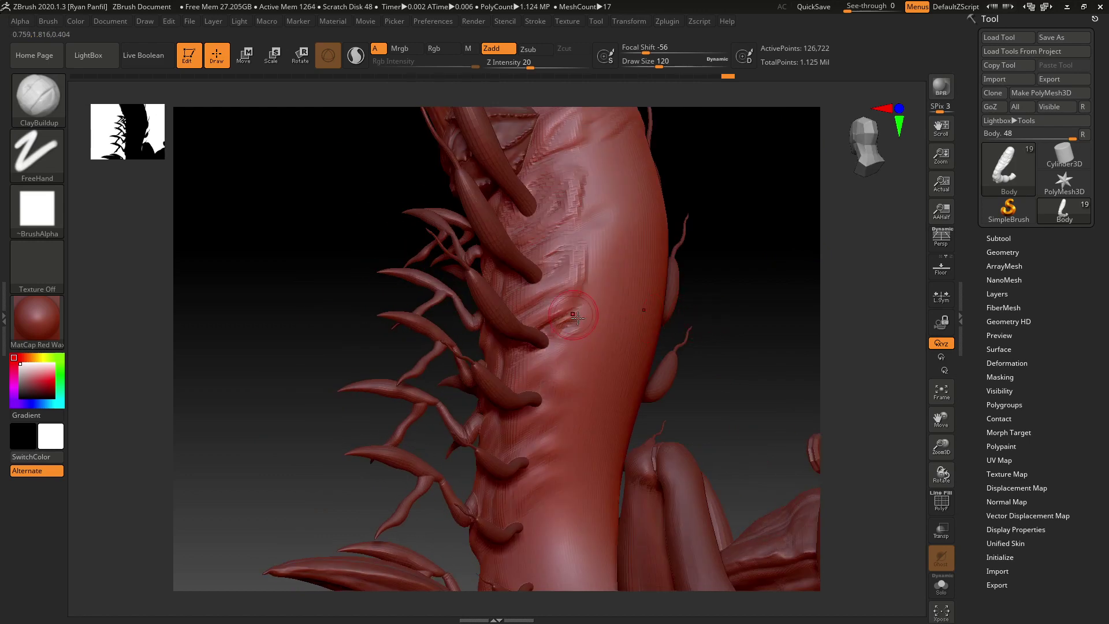
Sculpt ClayBuildup wrinkles on the flank around the bases of the middle side spikes.
mouse_move(555, 300)
mouse_down()
mouse_move(567, 333)
mouse_move(551, 309)
mouse_move(534, 356)
mouse_up()
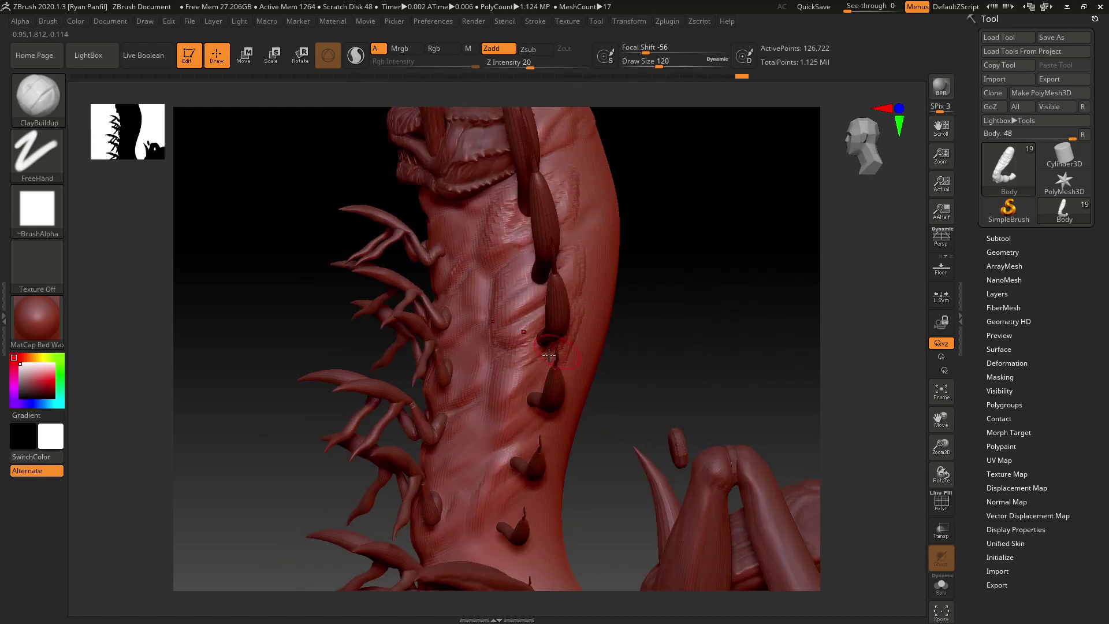
mouse_move(518, 374)
mouse_down()
mouse_move(551, 342)
mouse_move(522, 333)
mouse_up()
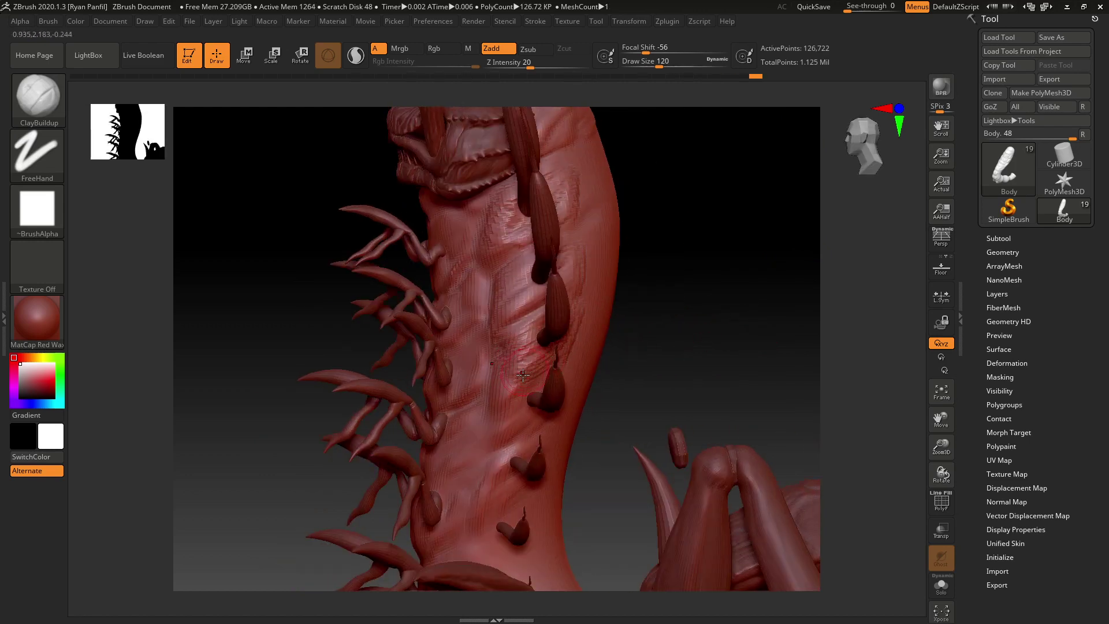
drag(519, 392, 525, 375)
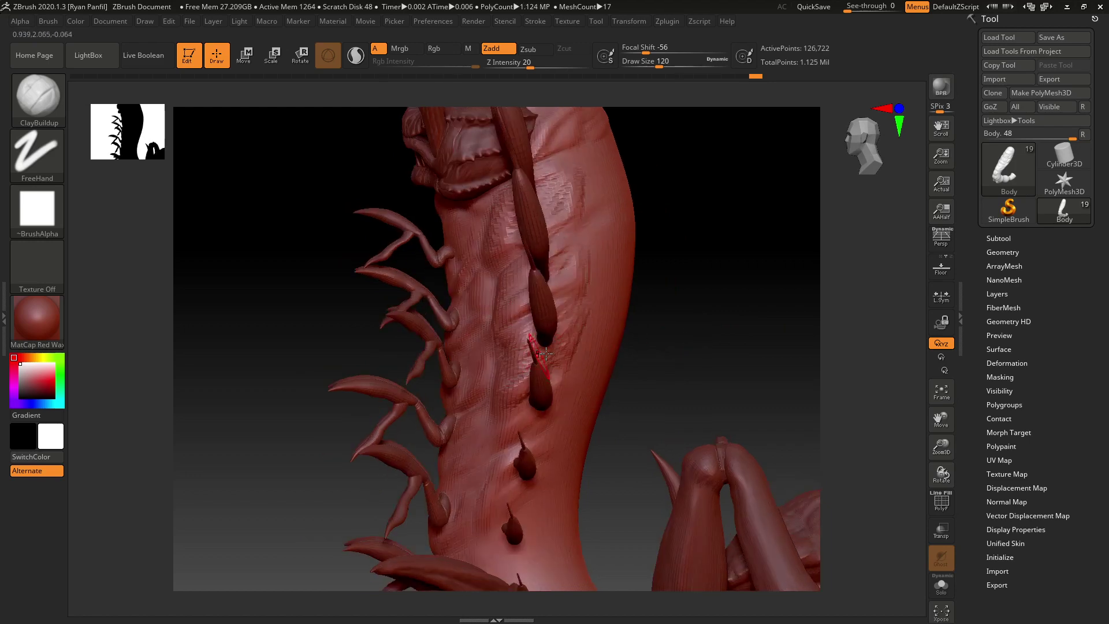
mouse_move(575, 338)
mouse_down()
mouse_move(512, 368)
mouse_move(573, 309)
mouse_move(502, 355)
mouse_up()
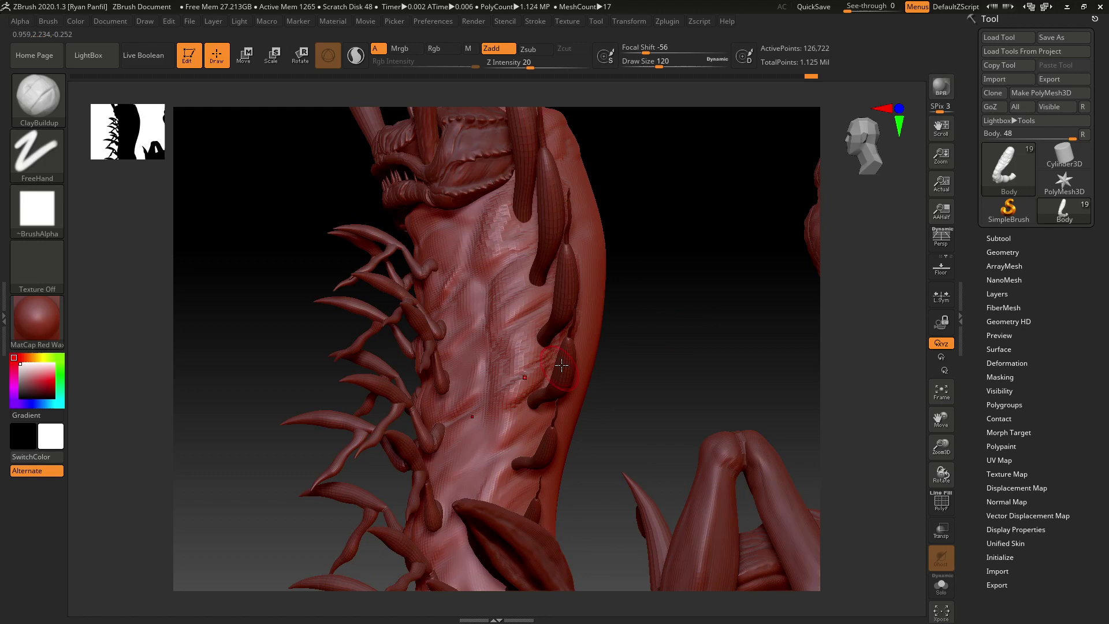
Continue the ClayBuildup folds down the flank, in front of and behind the lower side spikes.
drag(520, 411, 496, 442)
drag(534, 384, 520, 416)
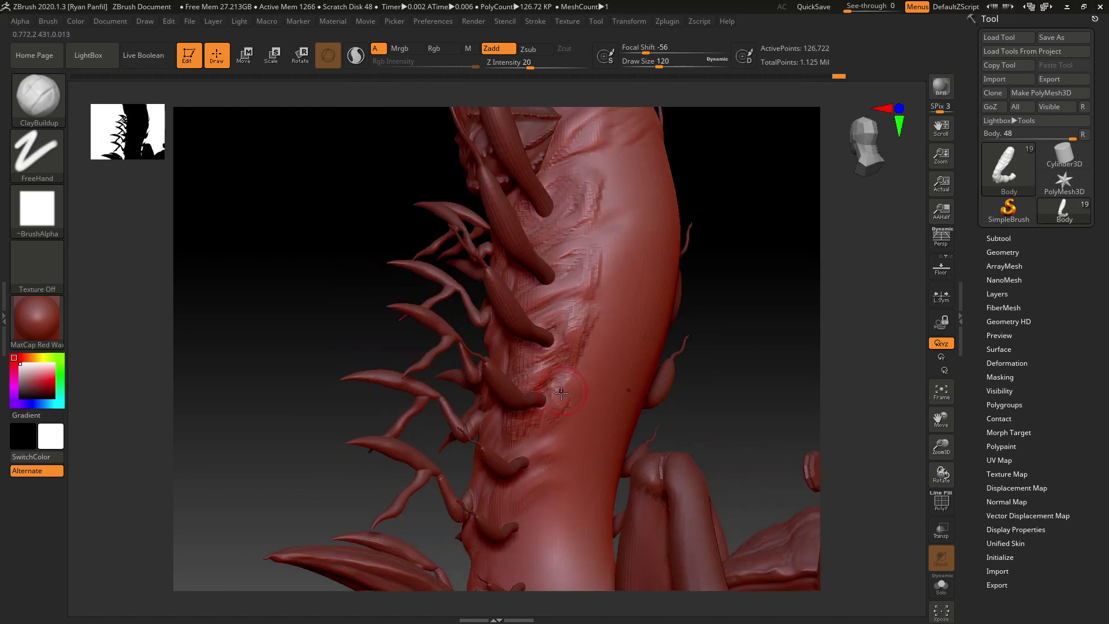
mouse_move(561, 393)
mouse_down()
mouse_move(565, 369)
mouse_move(544, 375)
mouse_up()
mouse_move(554, 420)
mouse_down()
mouse_move(523, 410)
mouse_move(566, 374)
mouse_move(533, 421)
mouse_move(568, 375)
mouse_move(557, 387)
mouse_up()
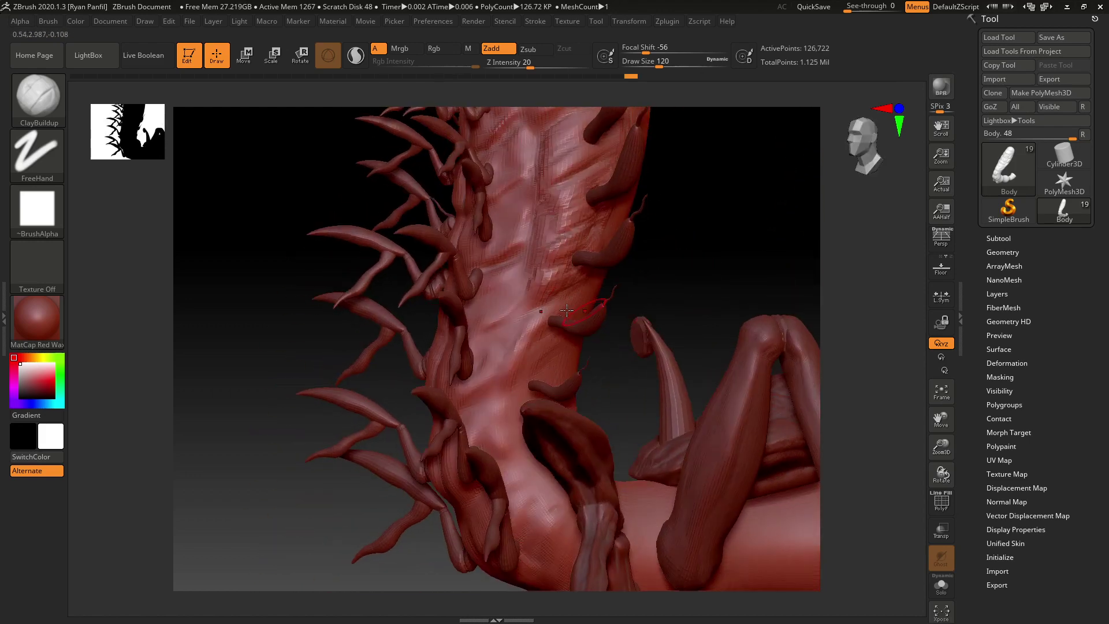
mouse_move(574, 318)
mouse_down()
mouse_move(560, 289)
mouse_move(529, 332)
mouse_up()
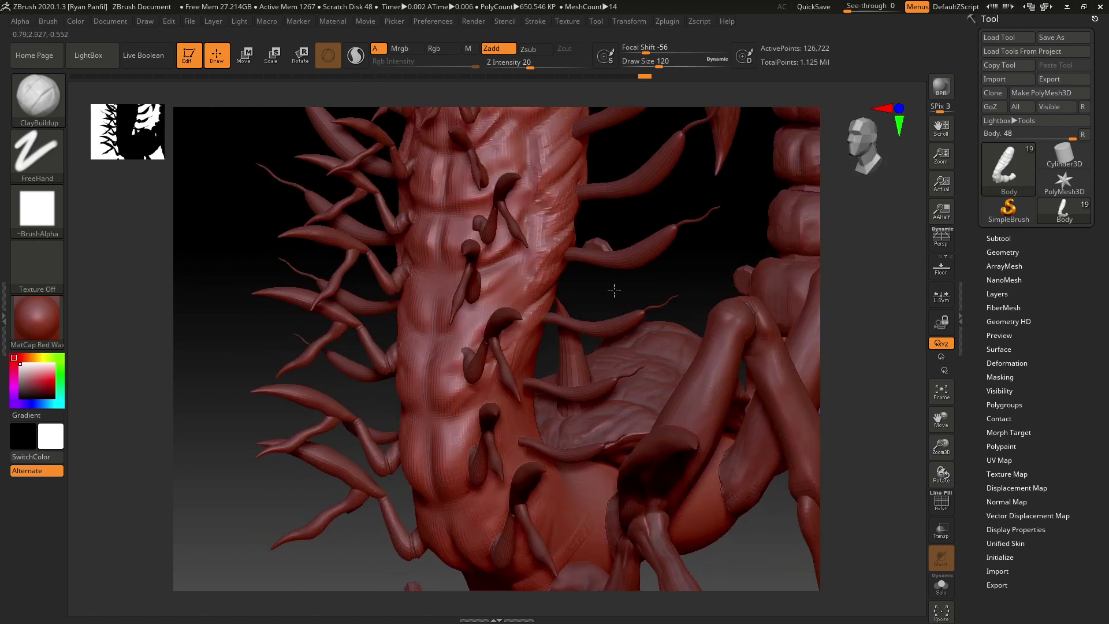
Build up muscle-like ridges with ClayBuildup on the third belly segment below the chest plate.
drag(614, 290, 609, 317)
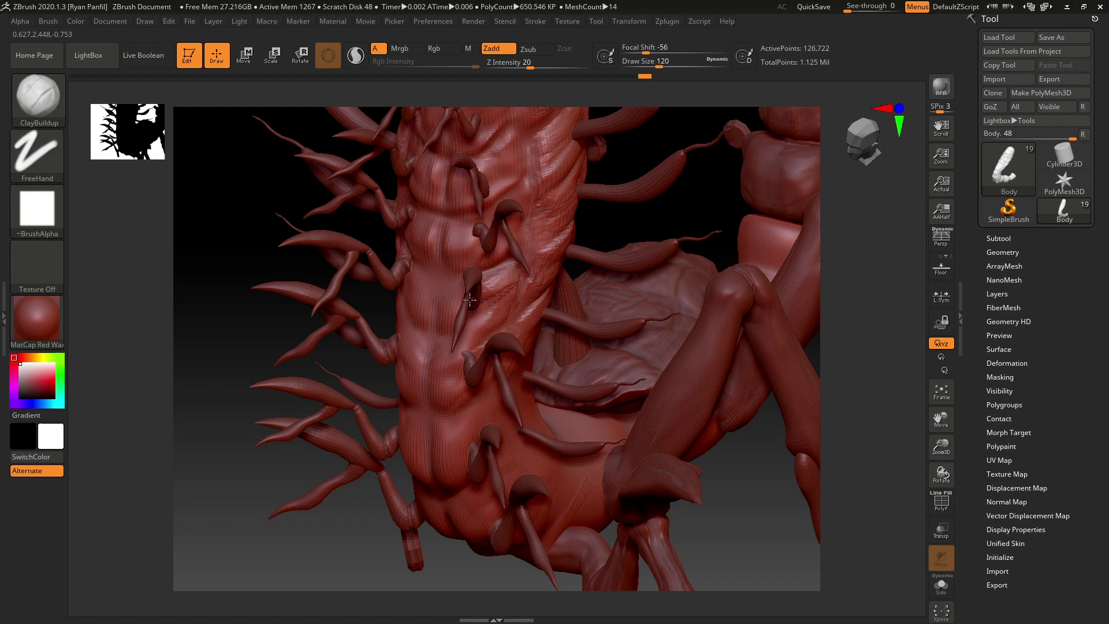
mouse_move(449, 288)
mouse_down()
mouse_move(430, 327)
mouse_move(483, 314)
mouse_move(404, 300)
mouse_move(502, 279)
mouse_move(484, 294)
mouse_up()
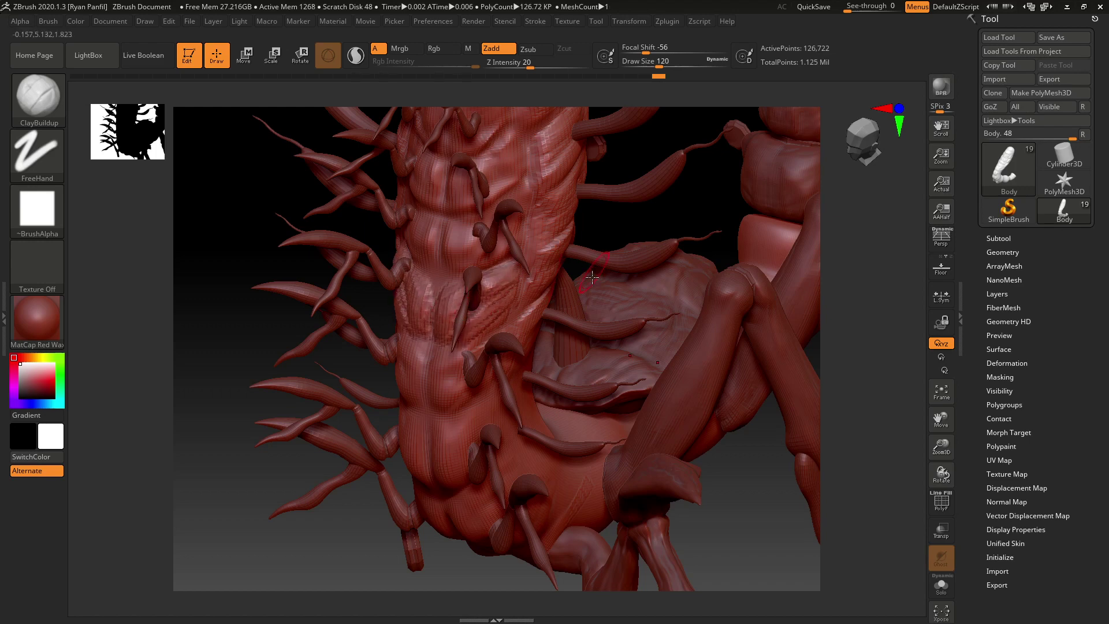
drag(648, 223, 624, 310)
drag(726, 298, 747, 279)
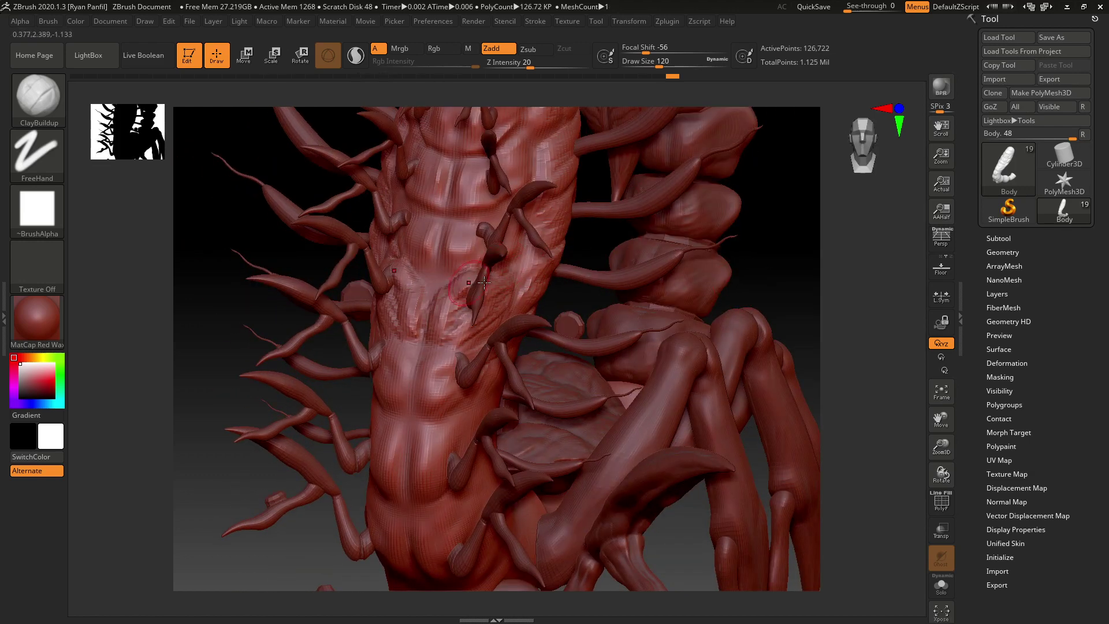
key(ctrl)
mouse_move(768, 263)
mouse_down()
mouse_move(782, 267)
mouse_move(756, 294)
mouse_up()
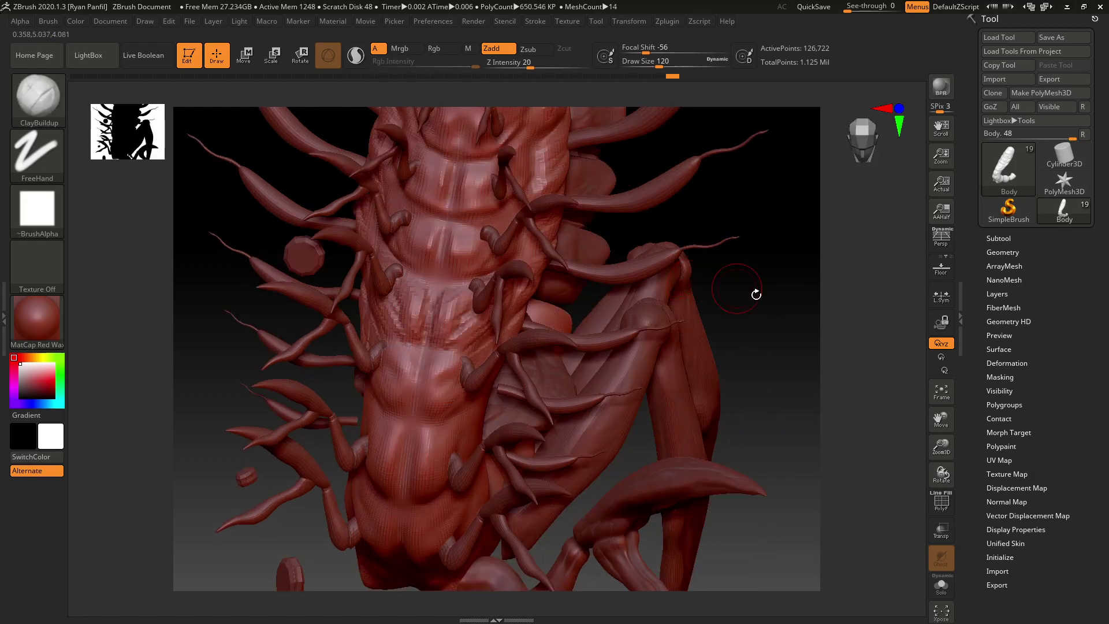
Add ClayBuildup wrinkles to the first and second belly segments directly below the chest plate.
drag(699, 246, 777, 334)
mouse_move(460, 279)
mouse_down()
mouse_move(457, 232)
mouse_move(451, 304)
mouse_move(439, 311)
mouse_up()
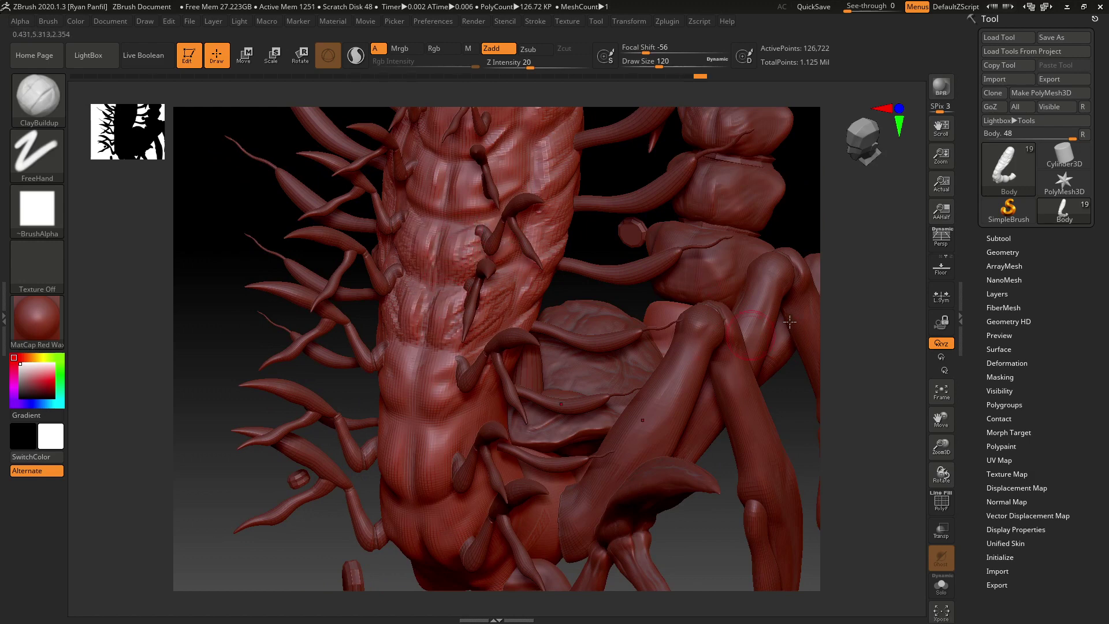
drag(891, 359, 833, 344)
drag(737, 273, 703, 304)
mouse_move(512, 246)
mouse_down()
mouse_move(456, 303)
mouse_move(504, 272)
mouse_move(471, 317)
mouse_up()
drag(711, 368, 713, 317)
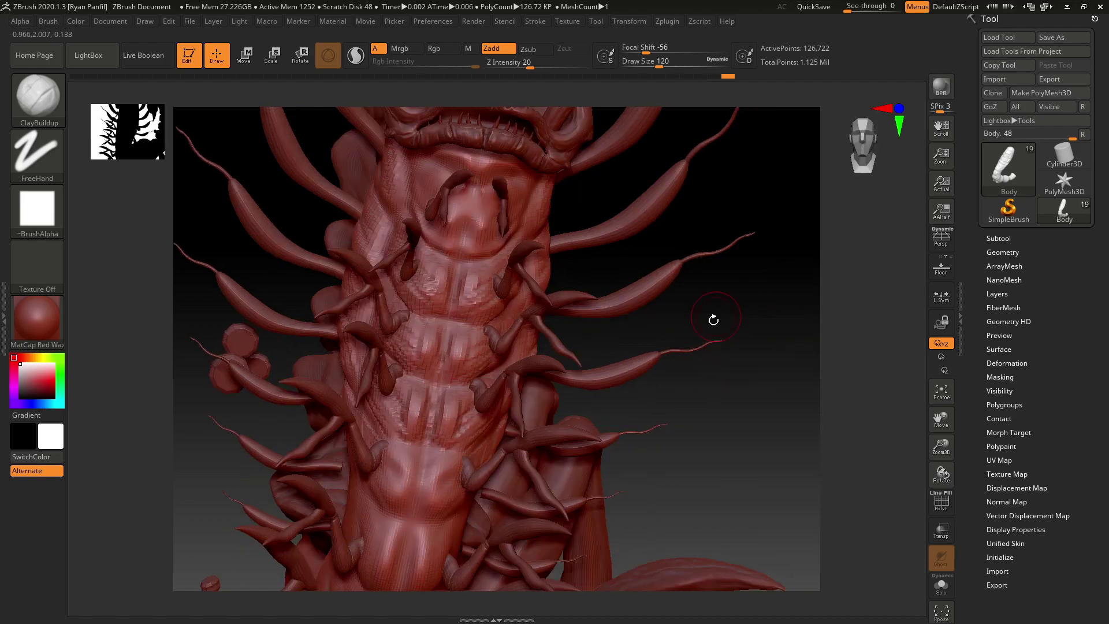
Frame the whole creature from the Front-Claw subtool to examine its overall shape, and reselect the Body subtool.
drag(738, 448, 750, 374)
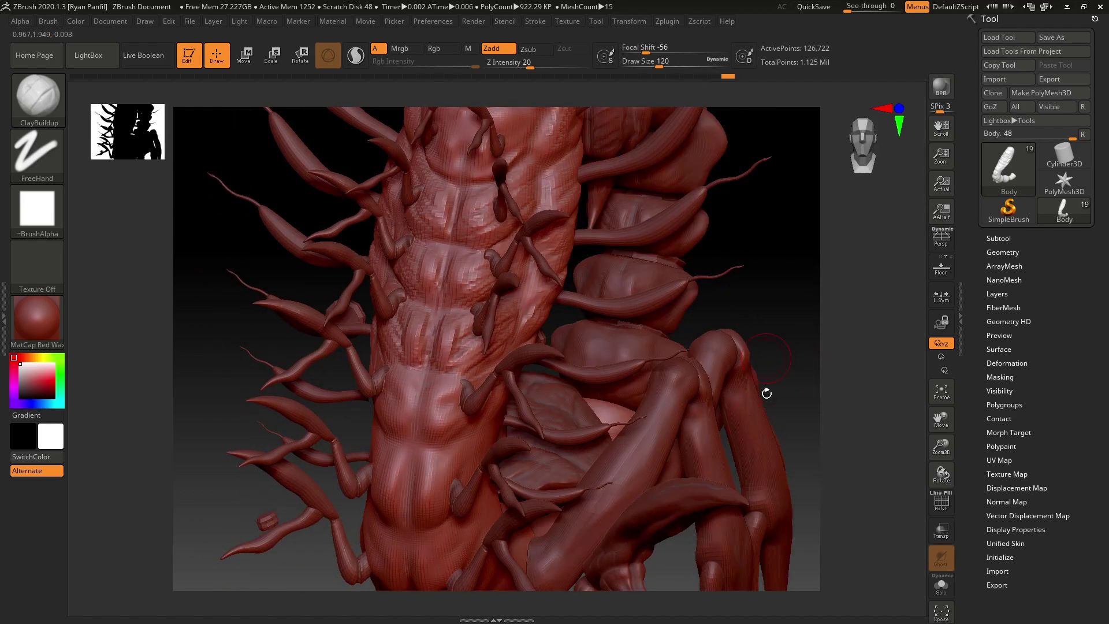
alt+click(664, 519)
key(f)
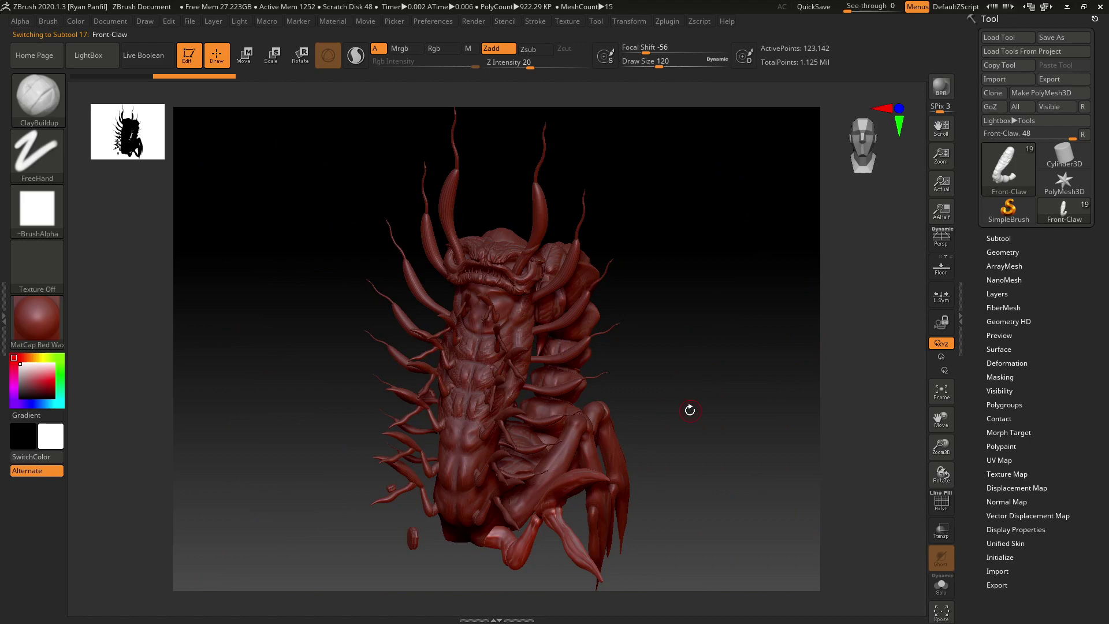
drag(690, 408, 690, 416)
mouse_move(750, 366)
mouse_down()
mouse_move(720, 422)
mouse_move(735, 418)
mouse_move(588, 490)
mouse_up()
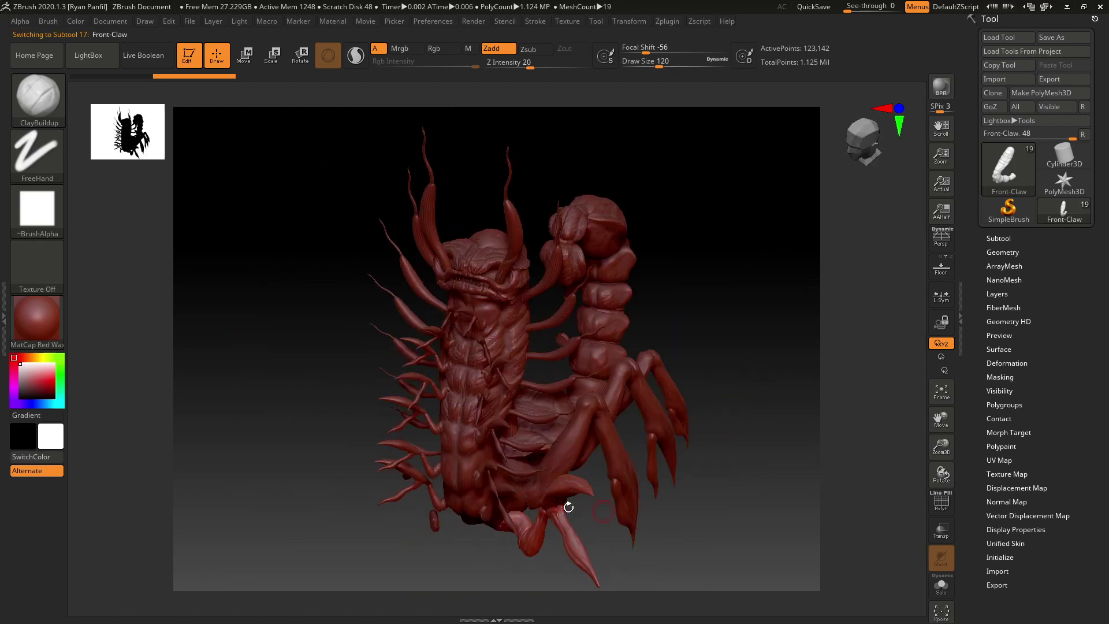
alt+click(495, 425)
drag(696, 365, 650, 306)
drag(743, 315, 769, 375)
alt+click(554, 400)
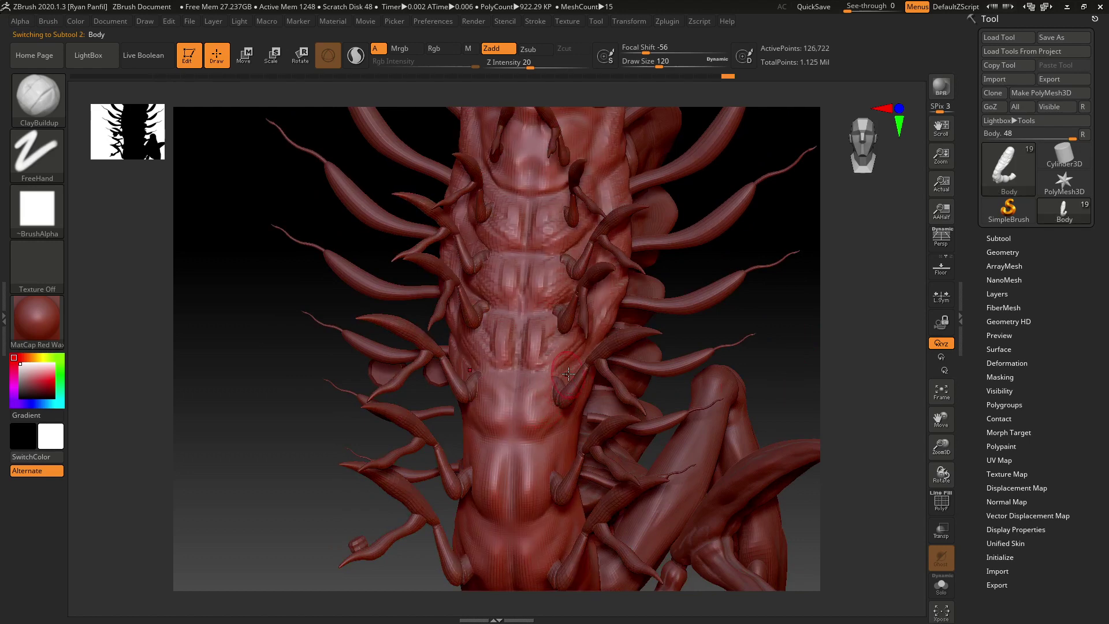
Build up ClayBuildup ridges and wrinkles on the fourth belly segment and its adjoining flank.
mouse_move(544, 379)
mouse_down()
mouse_move(522, 388)
mouse_move(530, 404)
mouse_move(545, 395)
mouse_move(563, 406)
mouse_up()
drag(754, 344, 703, 383)
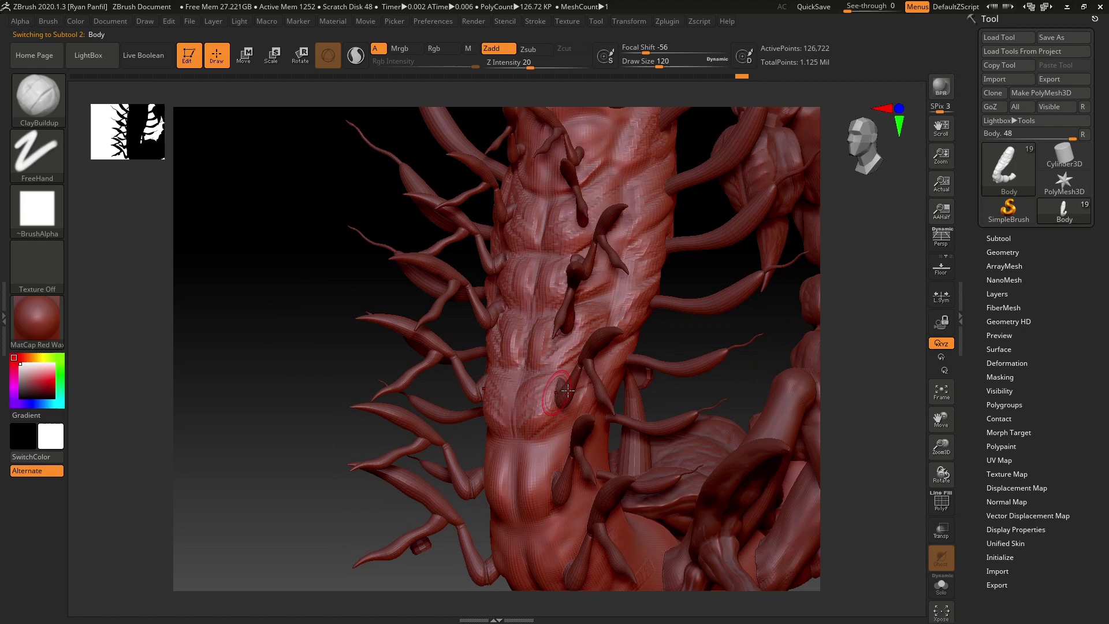
drag(578, 379, 561, 420)
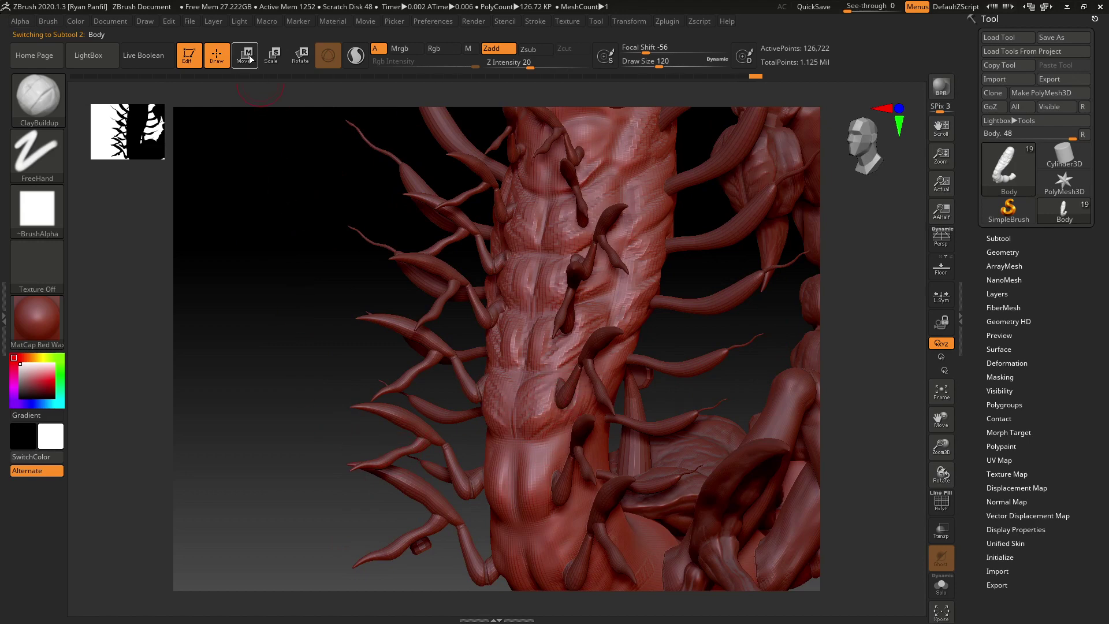
drag(711, 387, 470, 303)
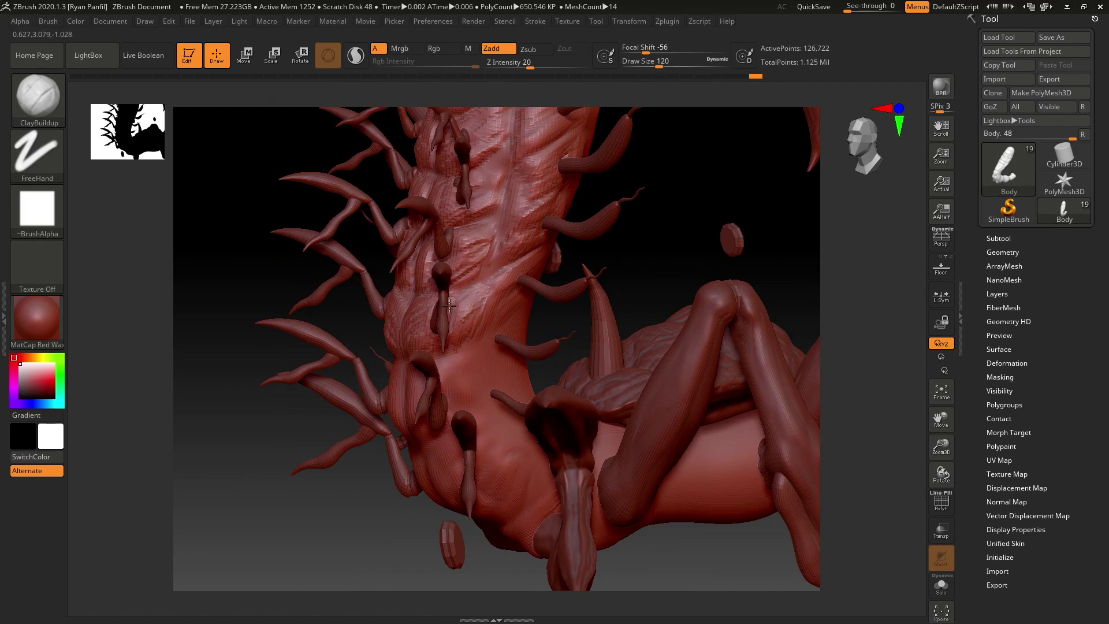
drag(651, 271, 473, 345)
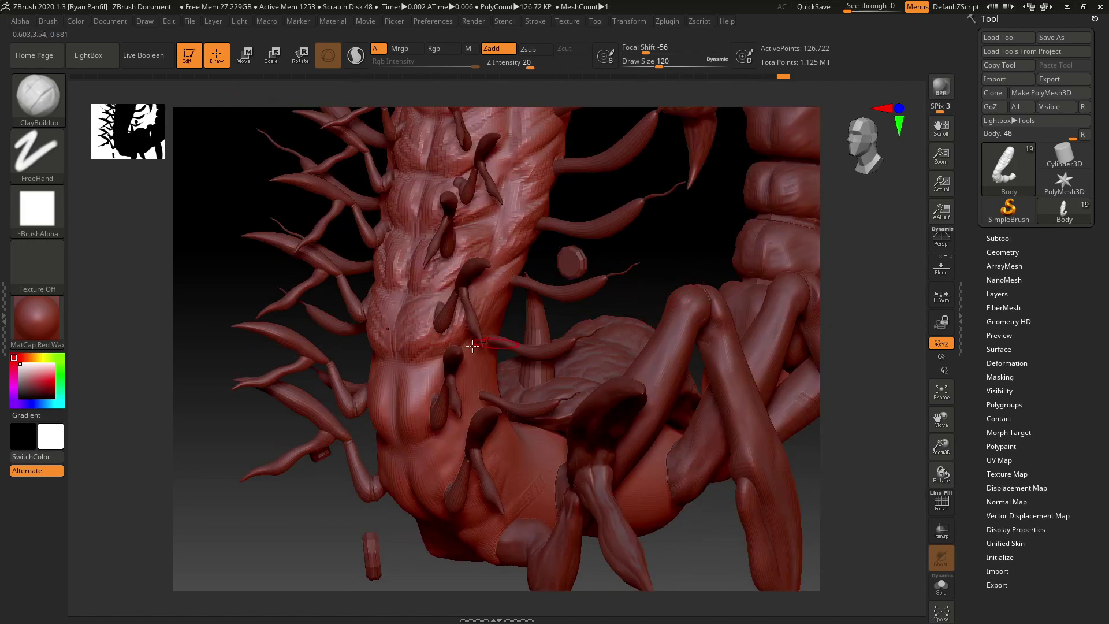
Extend the ClayBuildup wrinkles over the fifth belly segment and around onto the lower flank.
drag(612, 287, 416, 376)
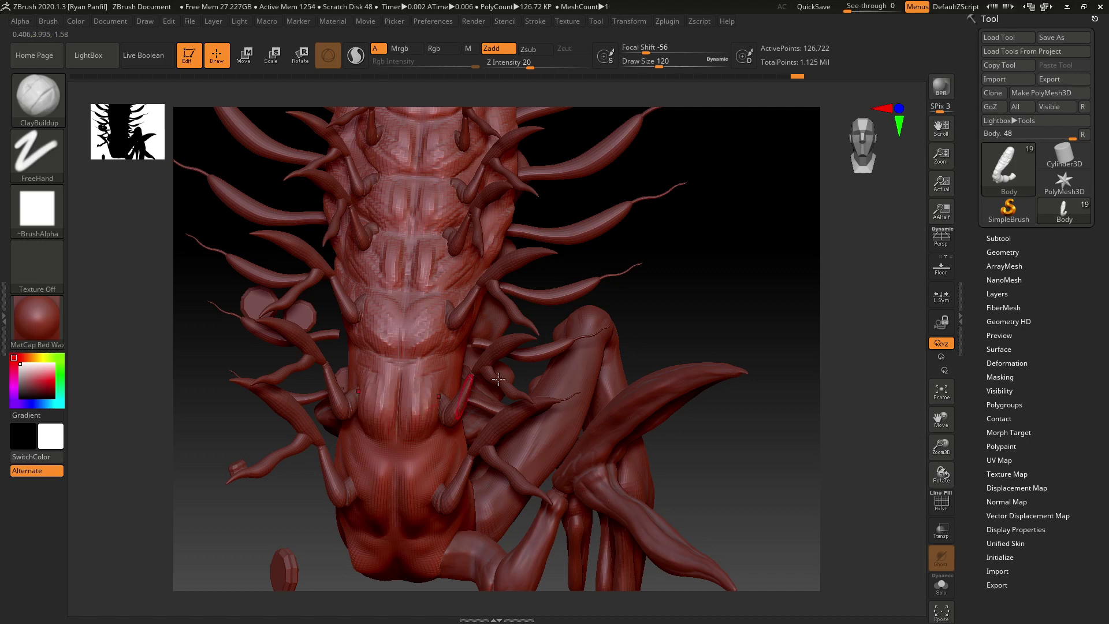
drag(498, 378, 467, 378)
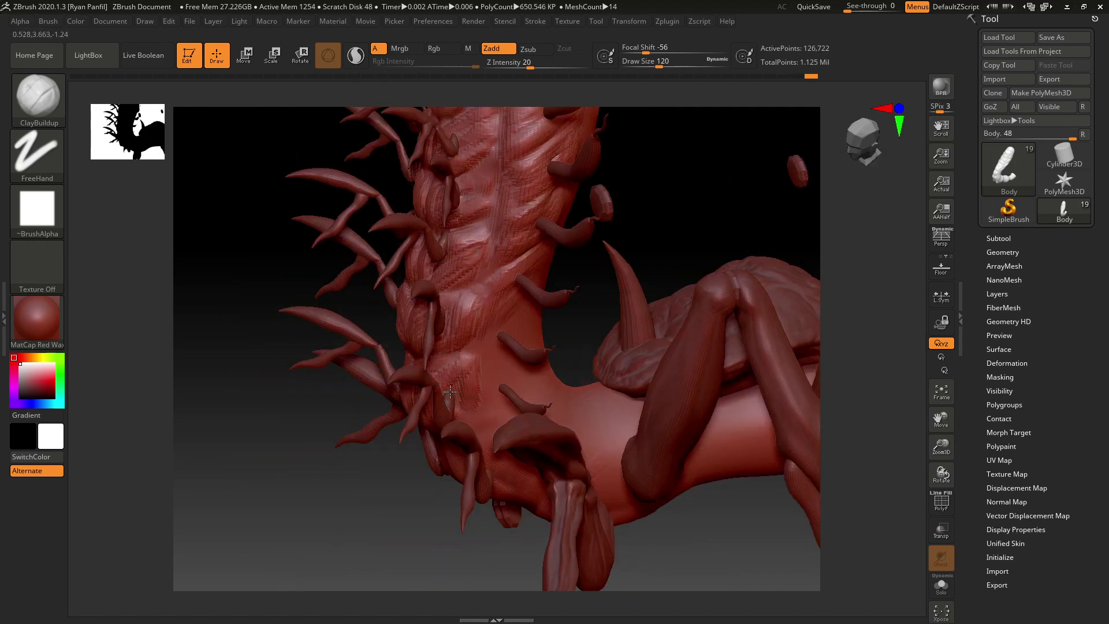
drag(530, 358, 471, 380)
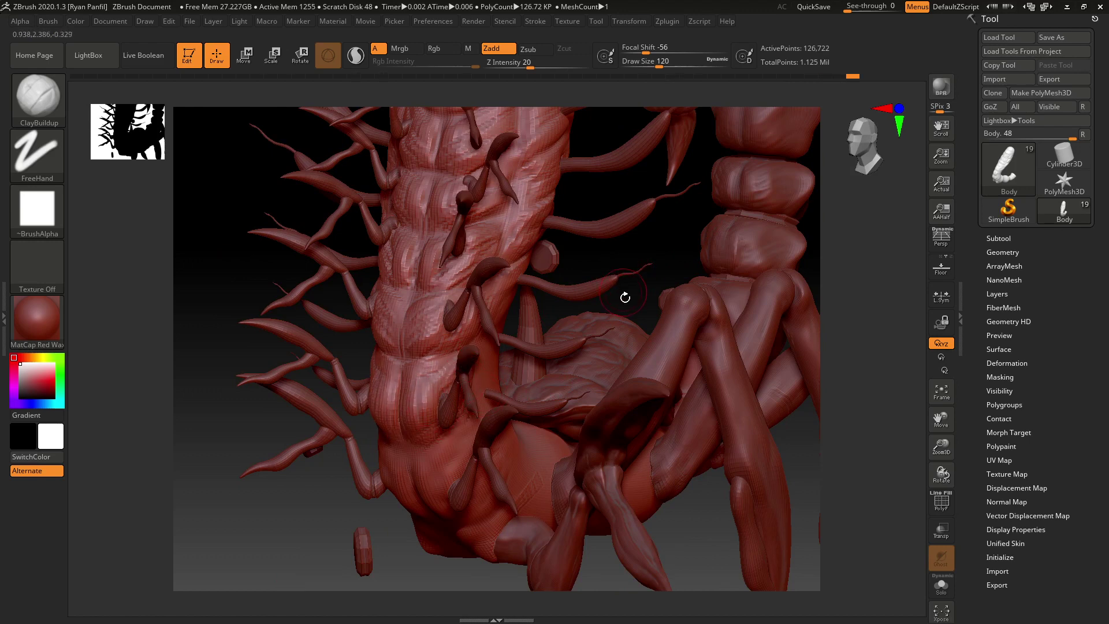
Frame the whole creature and examine the sculpted belly segments from the front and side.
key(f)
drag(690, 349, 663, 358)
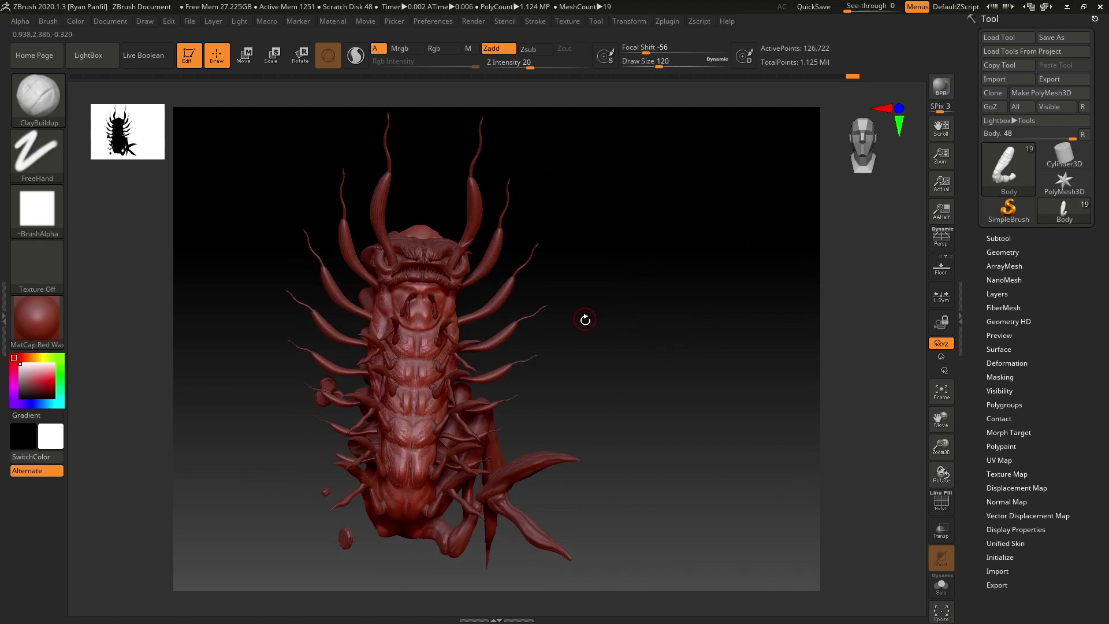
alt+drag(585, 320, 603, 338)
drag(706, 274, 670, 256)
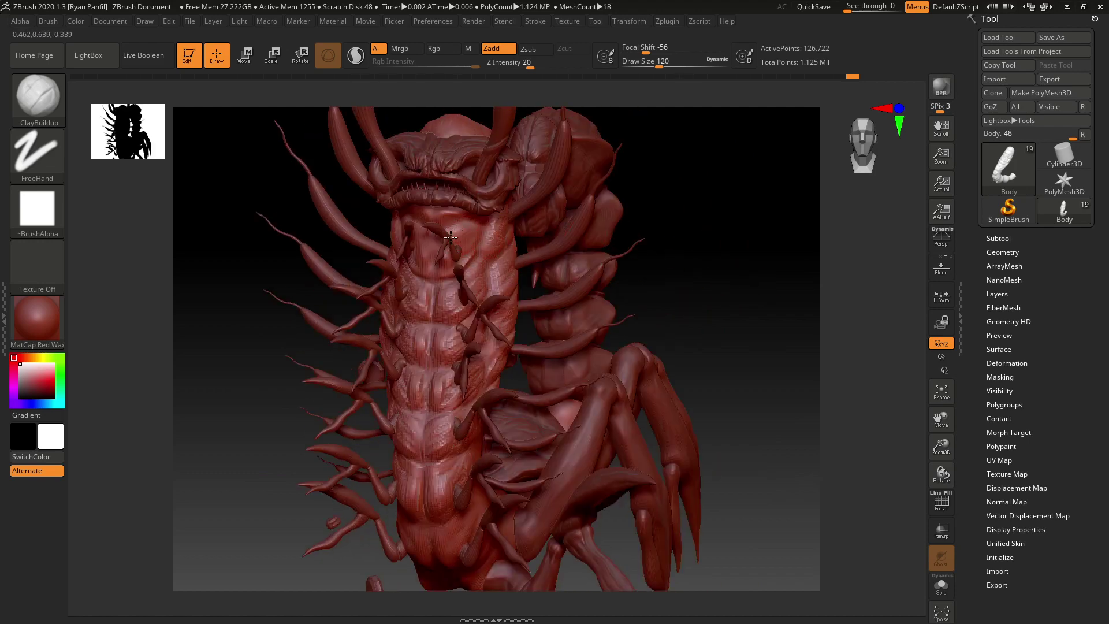
Build up ClayBuildup ridges on the uppermost belly segment just beneath the creature's jaws.
mouse_move(440, 264)
mouse_down()
mouse_move(465, 233)
mouse_move(471, 249)
mouse_up()
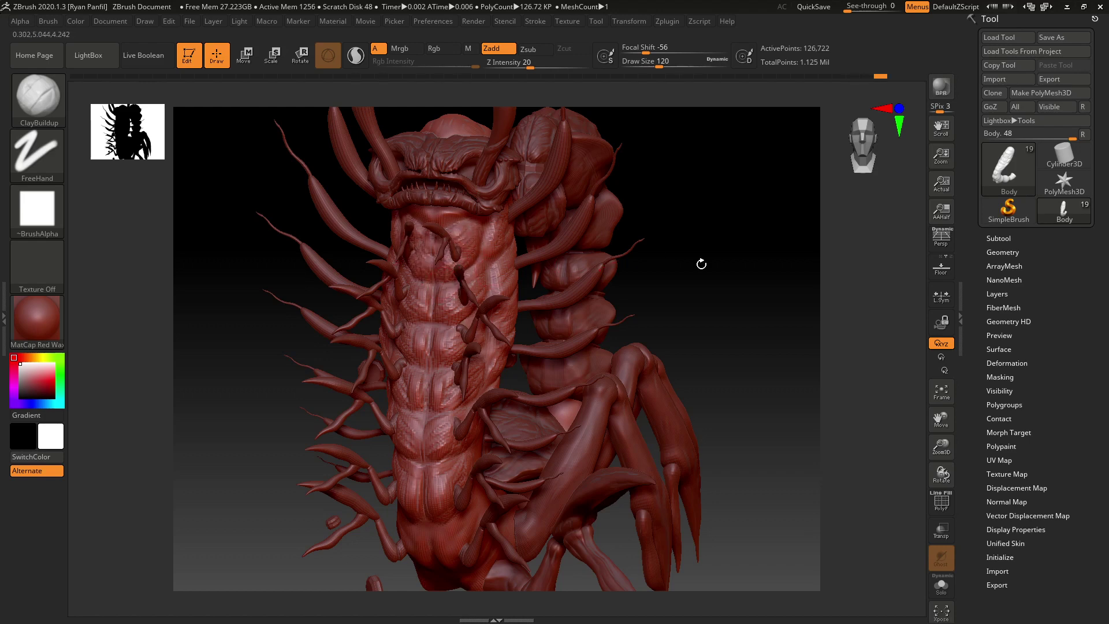
drag(703, 262, 765, 292)
drag(771, 207, 458, 292)
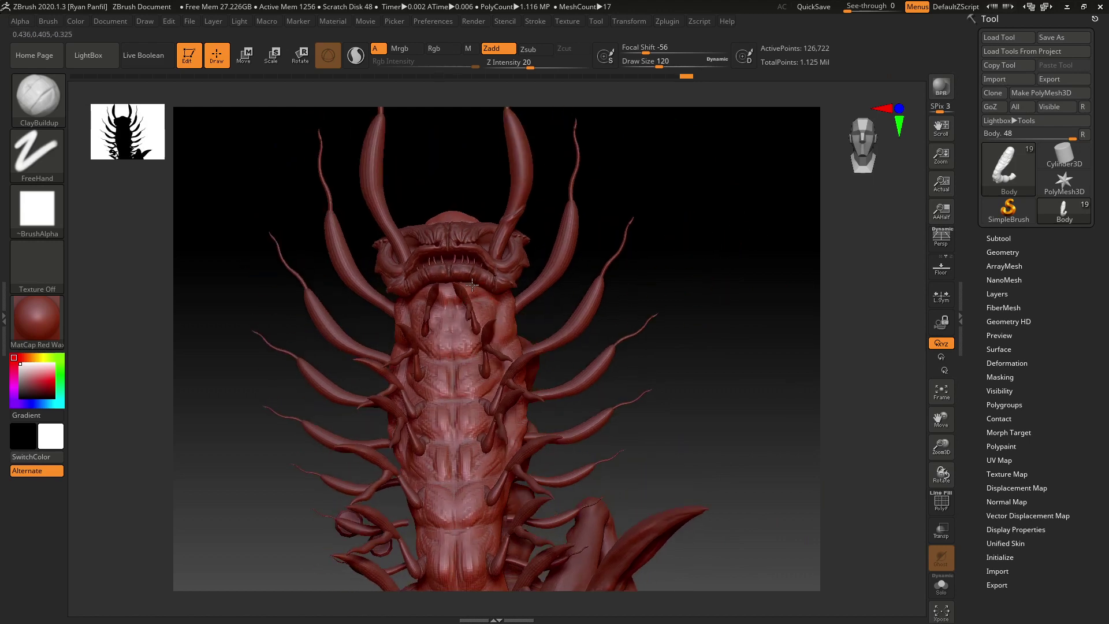
Add ClayBuildup wrinkles to the middle of the upright body's flank, between the belly legs and the side spines.
drag(678, 277, 773, 345)
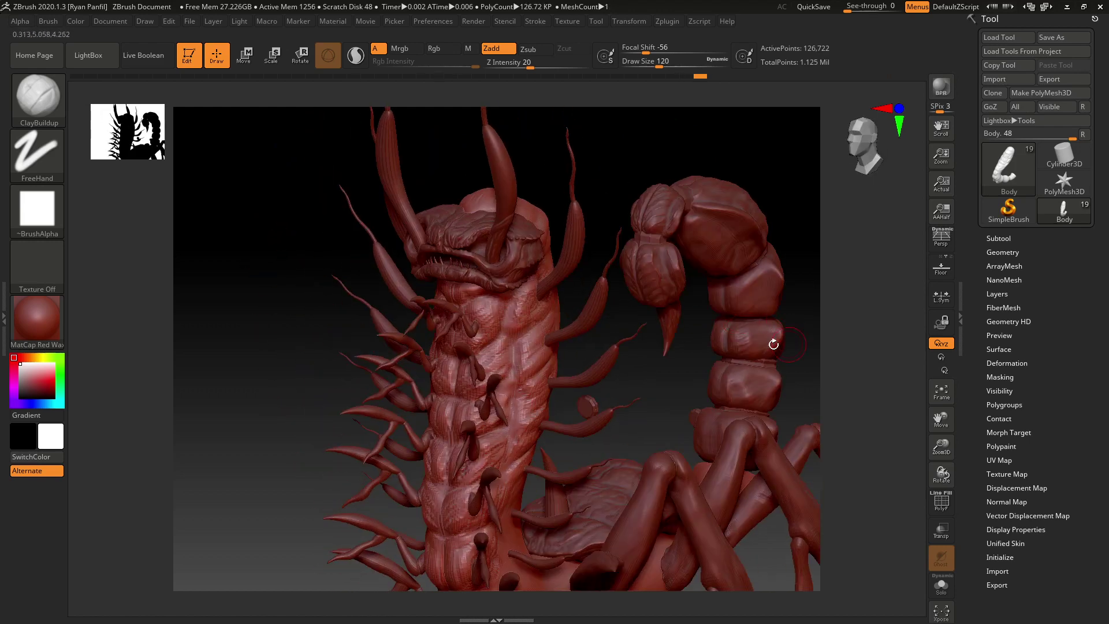
drag(667, 400, 598, 400)
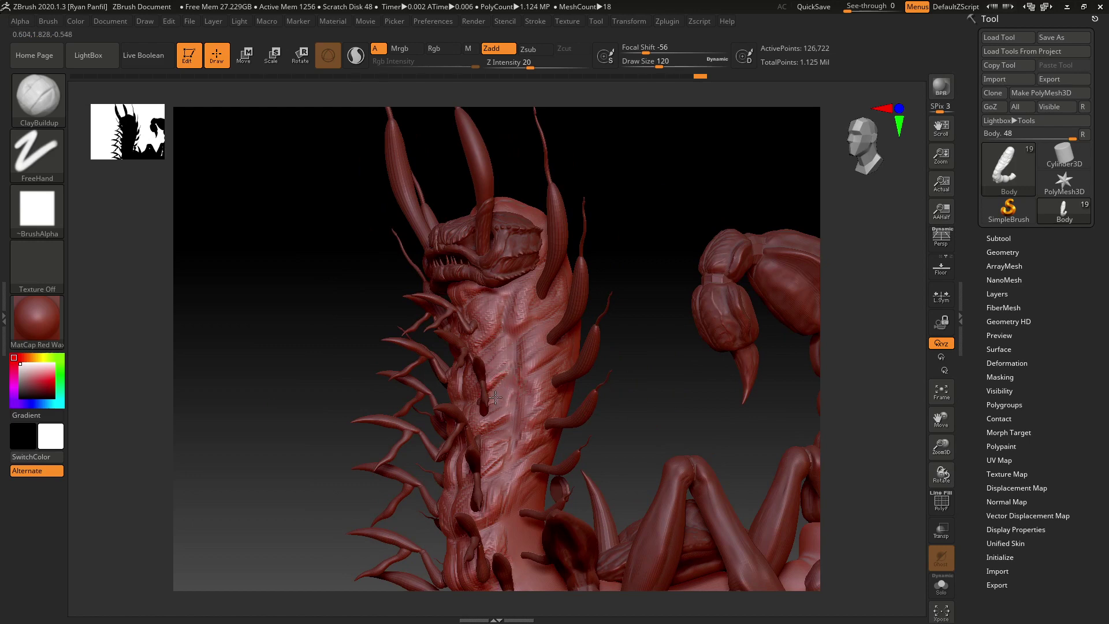
mouse_move(509, 384)
mouse_down()
mouse_move(506, 404)
mouse_move(512, 392)
mouse_up()
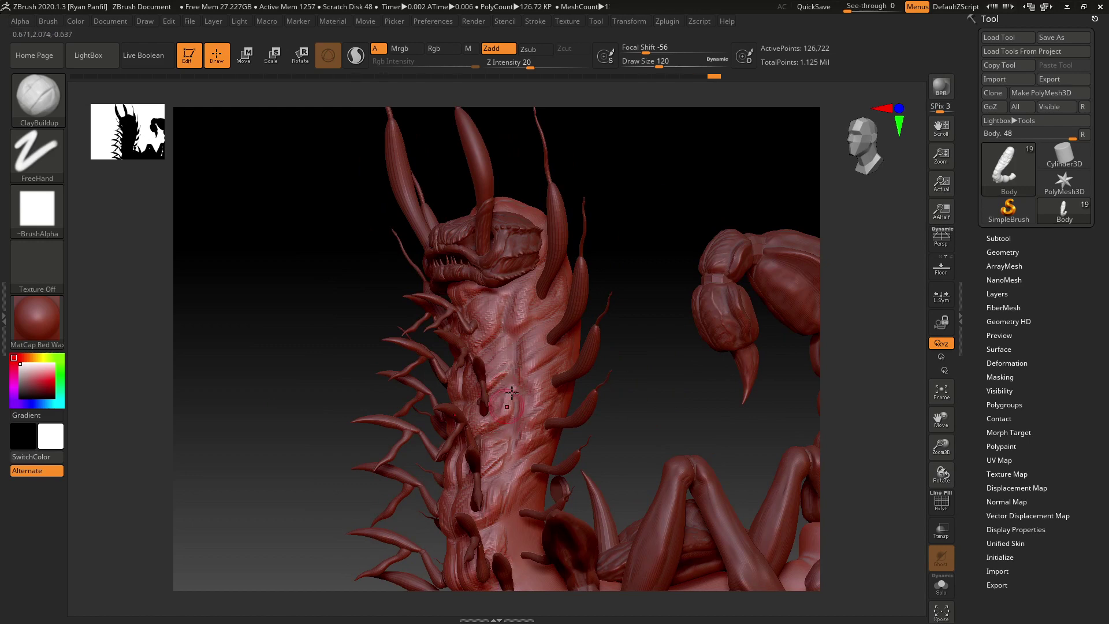
mouse_move(667, 401)
mouse_down()
mouse_move(682, 410)
mouse_move(767, 235)
mouse_move(749, 302)
mouse_move(567, 555)
mouse_move(597, 508)
mouse_move(480, 379)
mouse_move(497, 393)
mouse_up()
Build up ClayBuildup folds on the lower flank and across the lower belly segments above the front claws.
drag(736, 340, 676, 314)
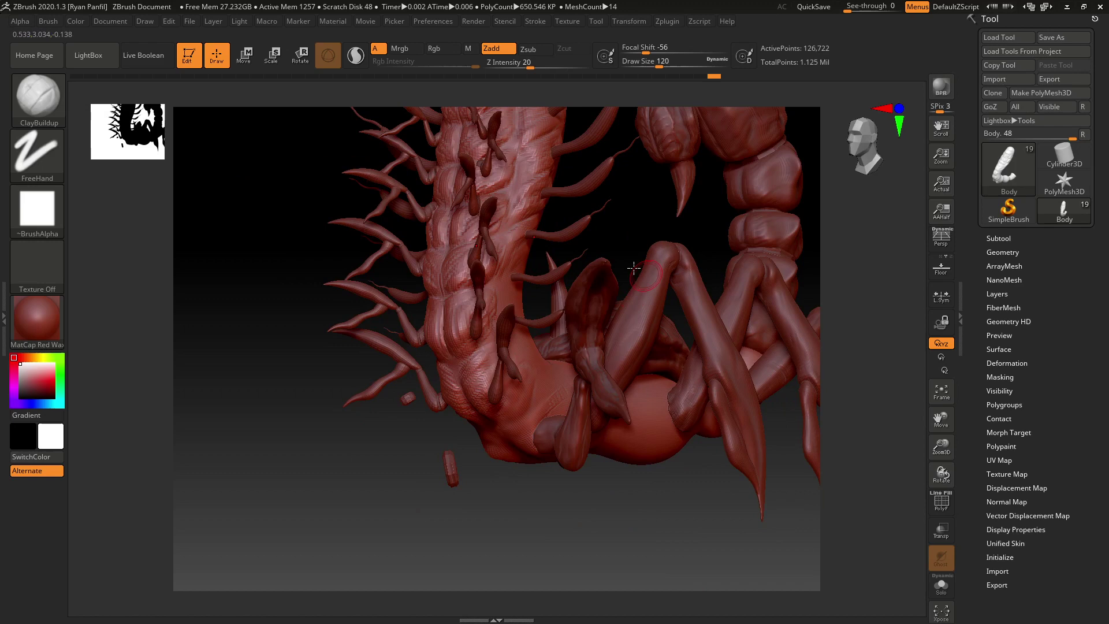
drag(632, 237, 540, 255)
mouse_move(505, 366)
mouse_down()
mouse_move(501, 344)
mouse_move(509, 378)
mouse_up()
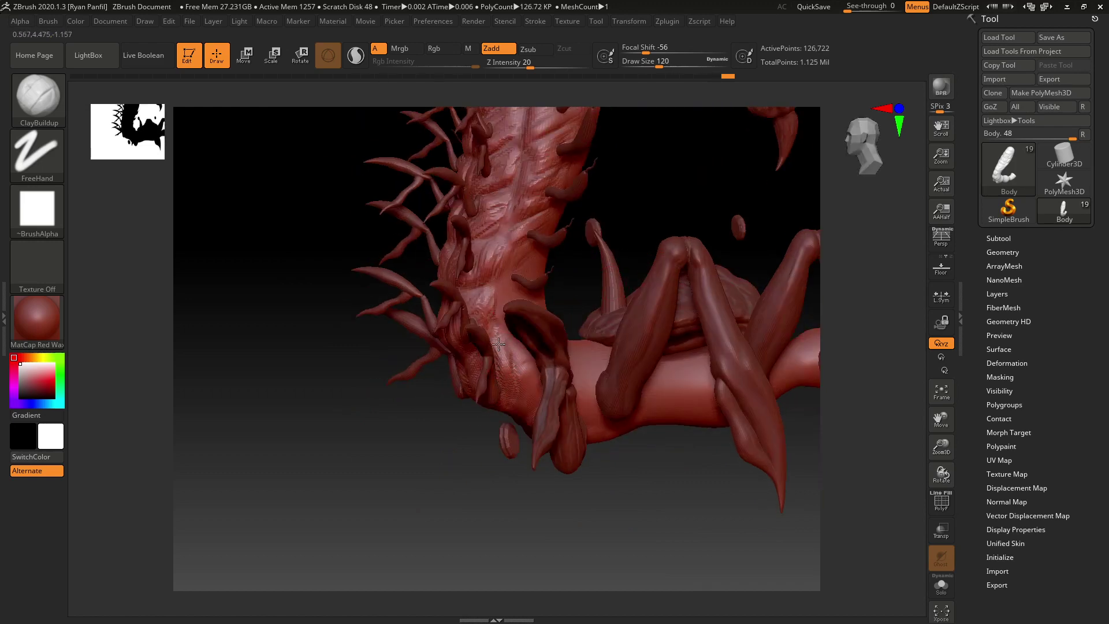
drag(404, 519, 537, 496)
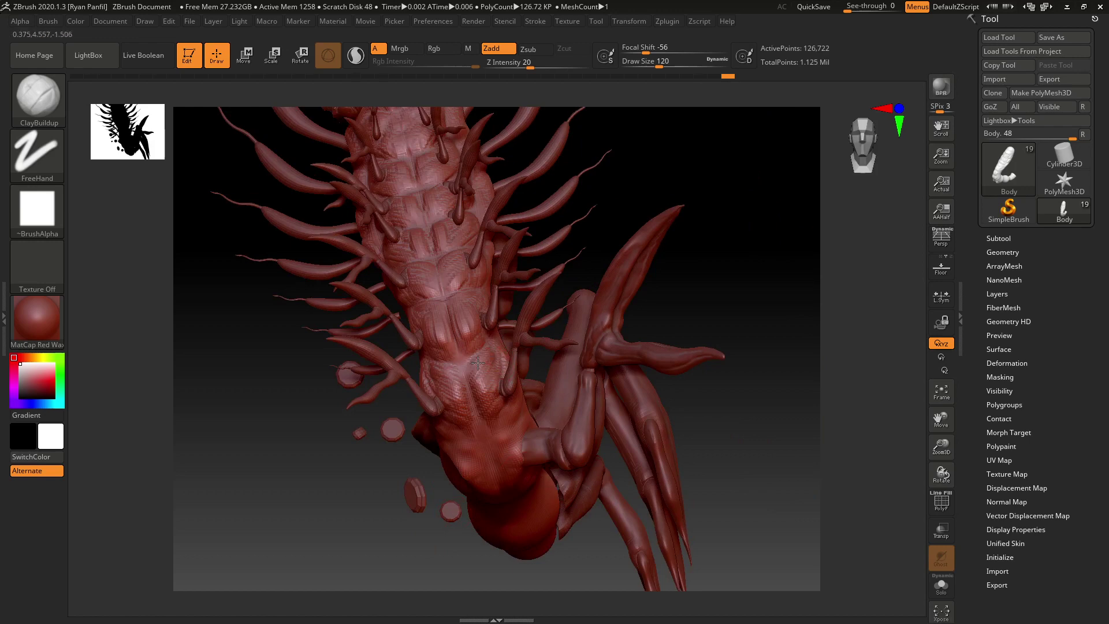
drag(478, 363, 473, 367)
drag(469, 309, 461, 307)
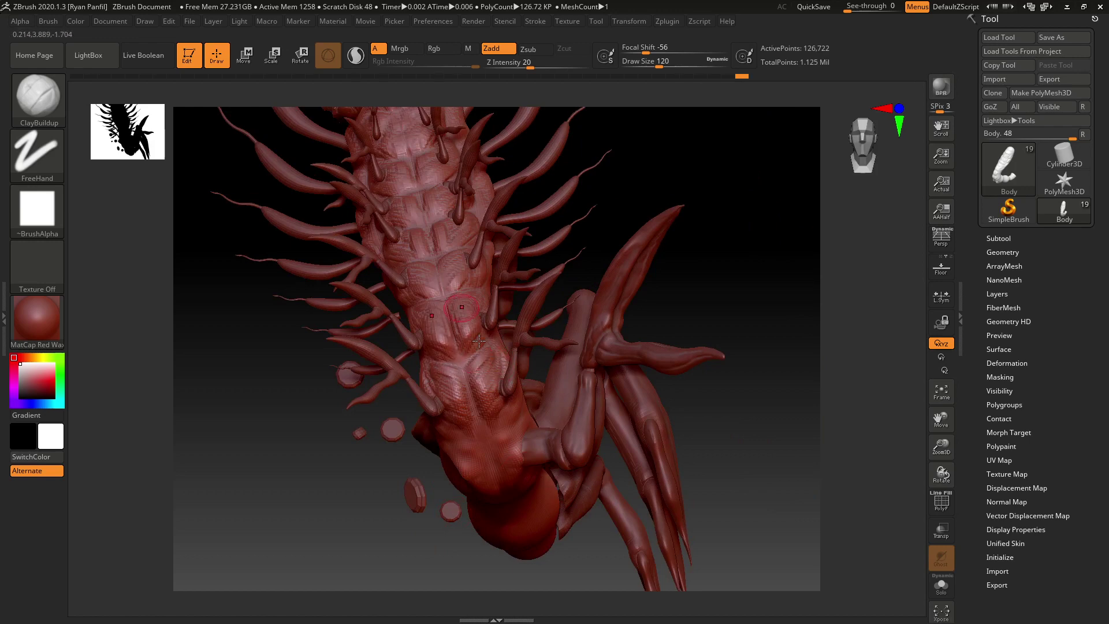
Sculpt ClayBuildup wrinkles on the lower flank beneath the last belly leg and around the front claw's base.
drag(347, 537, 759, 374)
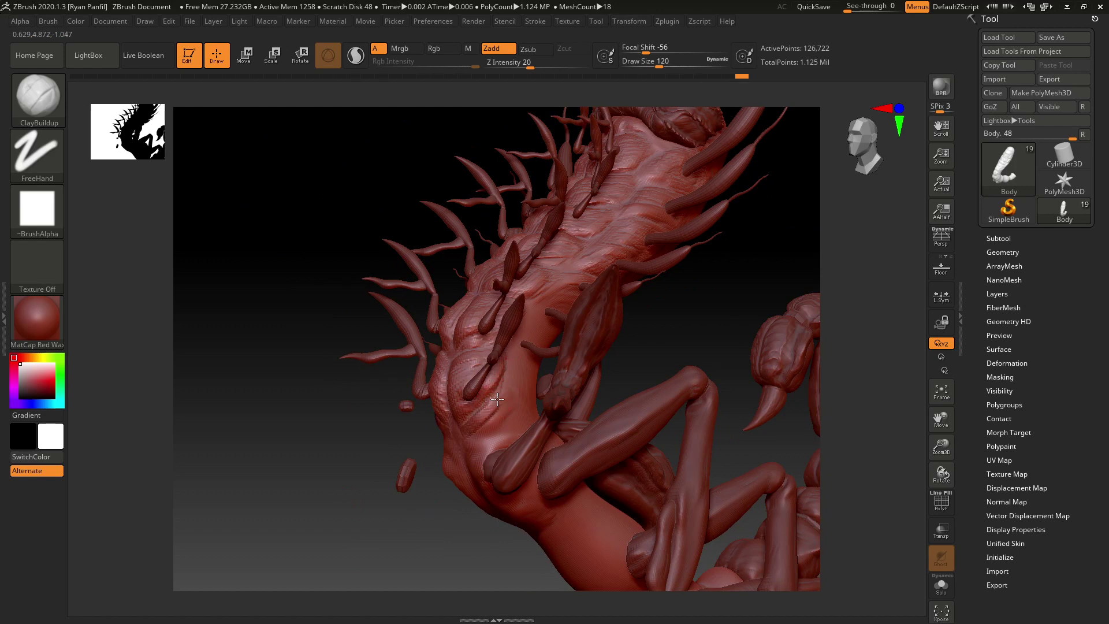
drag(473, 417, 502, 411)
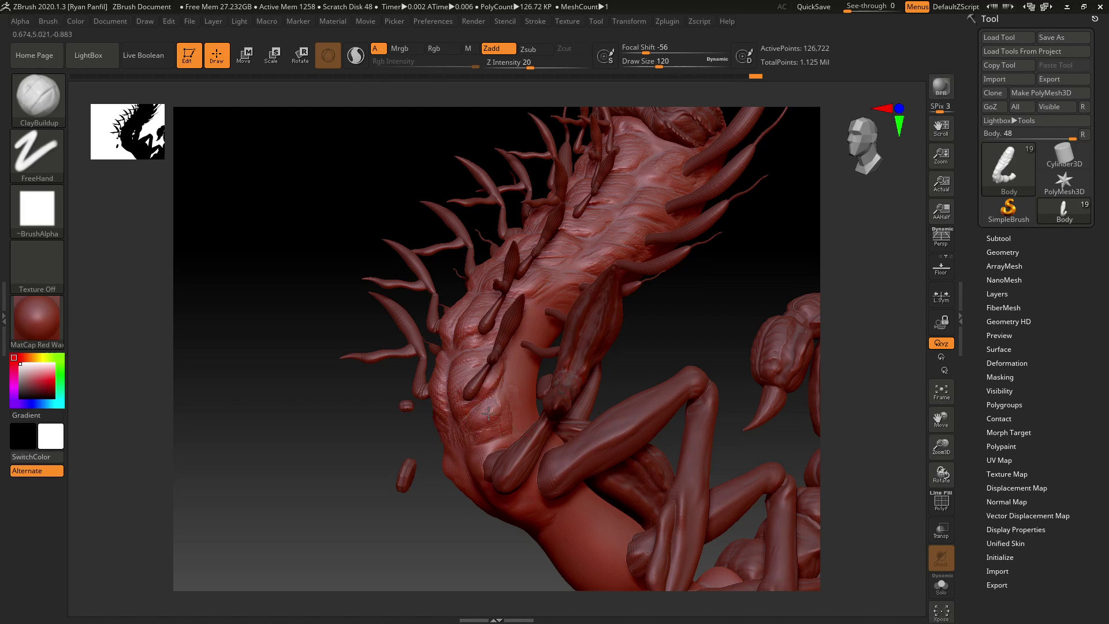
drag(713, 352, 689, 387)
drag(758, 425, 606, 441)
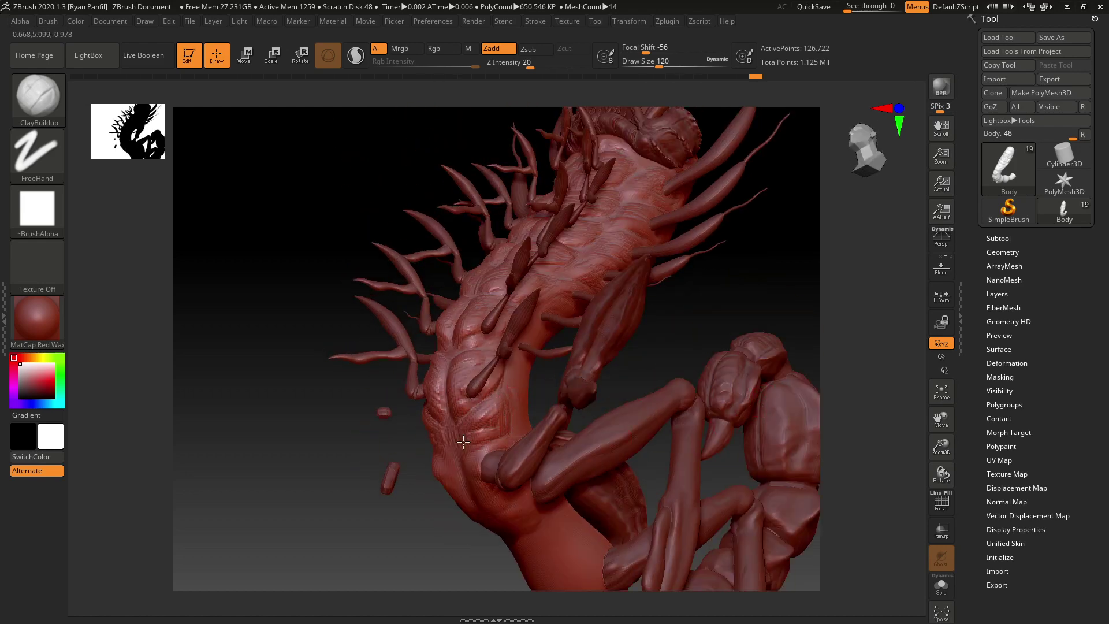
drag(646, 356, 710, 299)
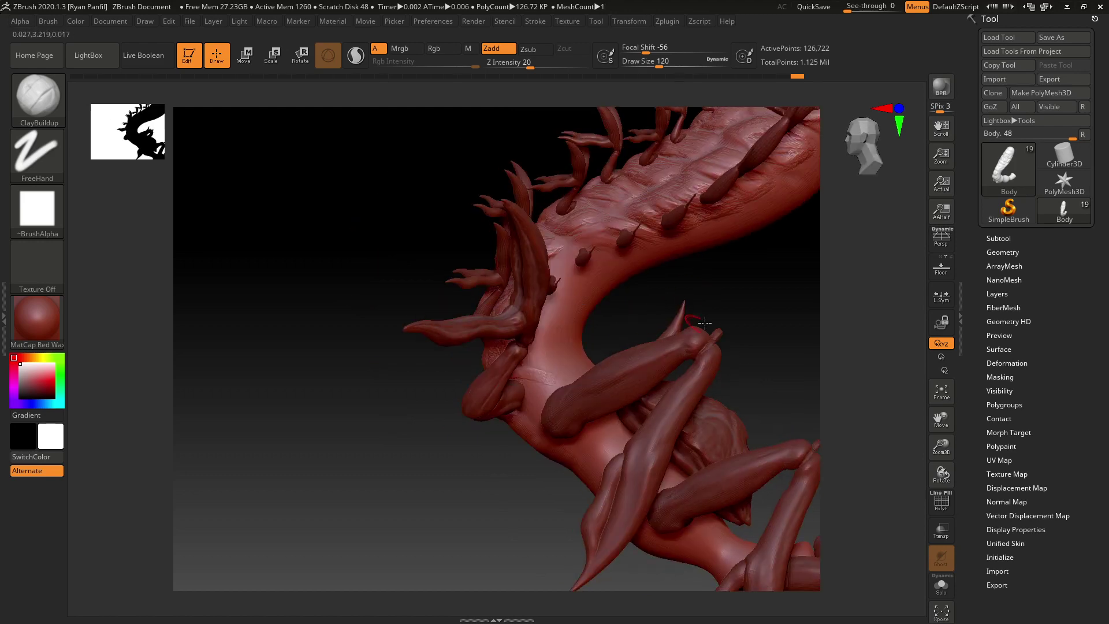
drag(552, 375, 520, 385)
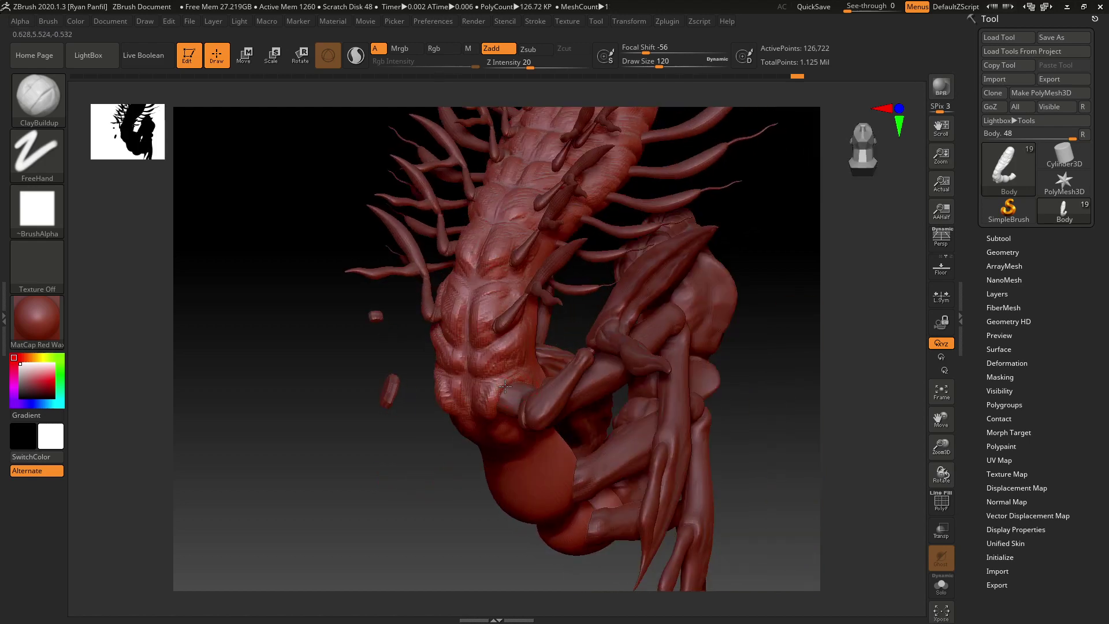
Build up ClayBuildup folds on the lowest belly segment and the underside next to the front claw's base.
mouse_move(505, 382)
mouse_down()
mouse_move(496, 437)
mouse_move(394, 473)
mouse_move(552, 490)
mouse_move(525, 450)
mouse_up()
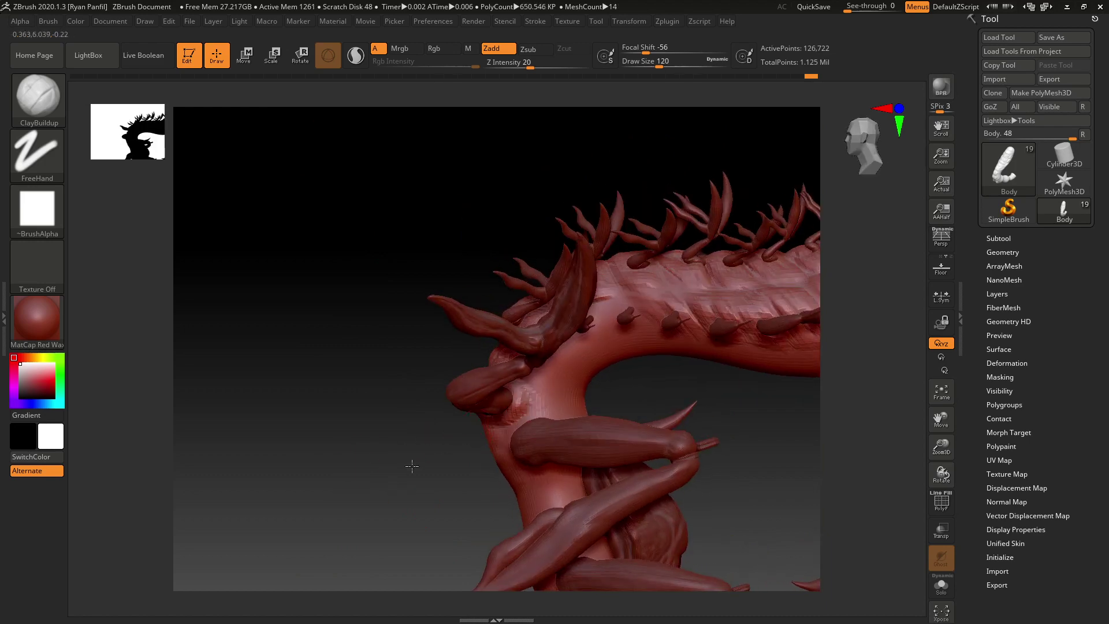
drag(412, 466, 482, 460)
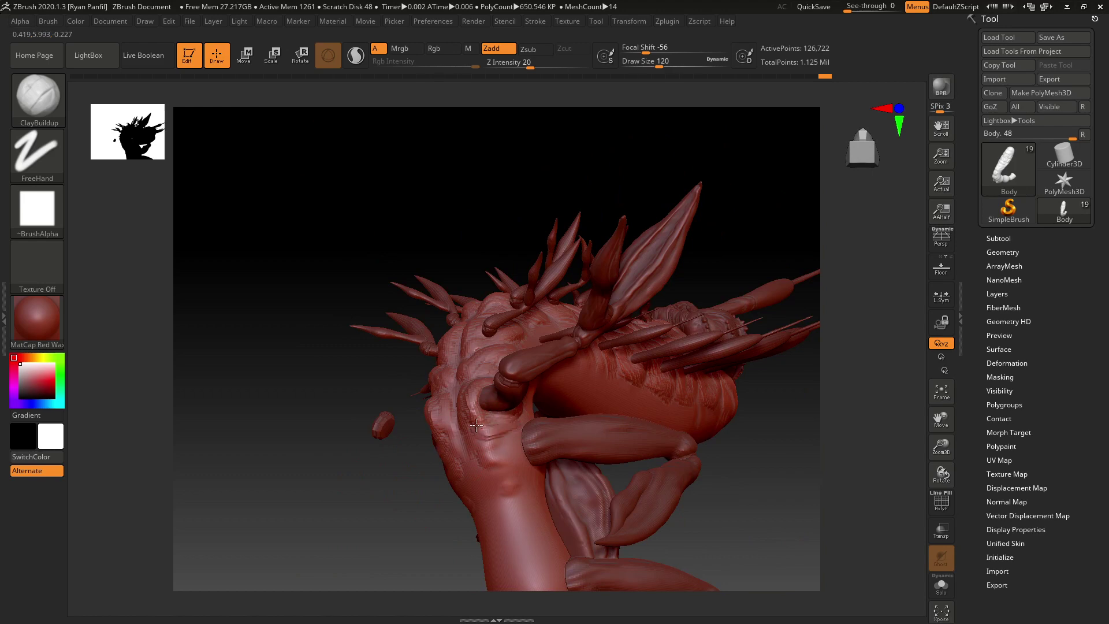
drag(449, 432, 469, 426)
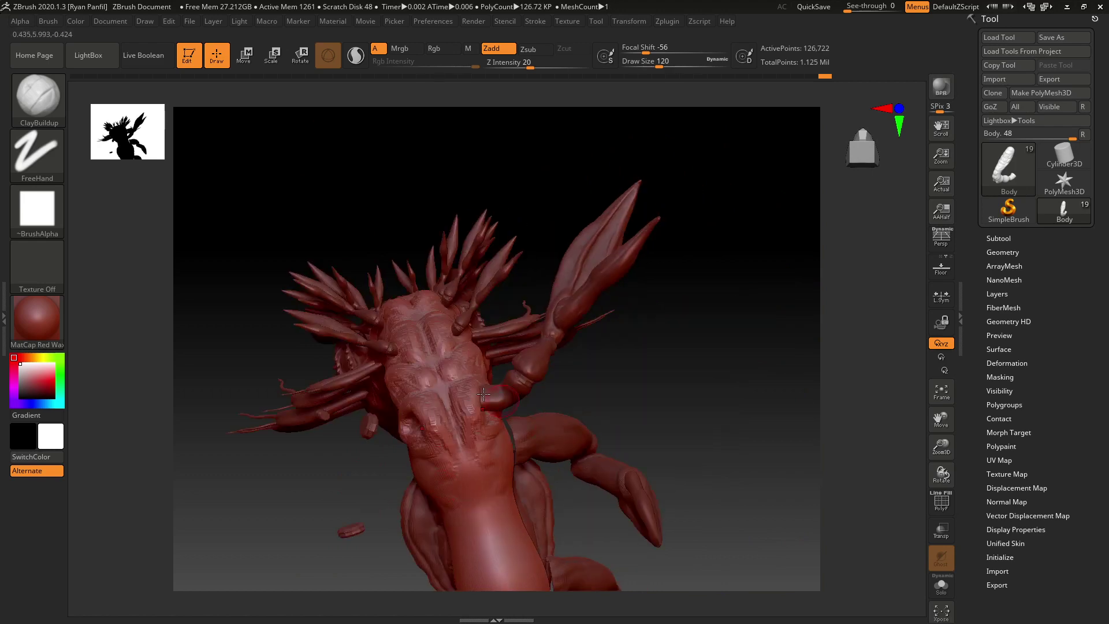
mouse_move(483, 394)
mouse_down()
mouse_move(459, 412)
mouse_move(467, 450)
mouse_up()
drag(698, 333, 705, 480)
drag(520, 494, 606, 478)
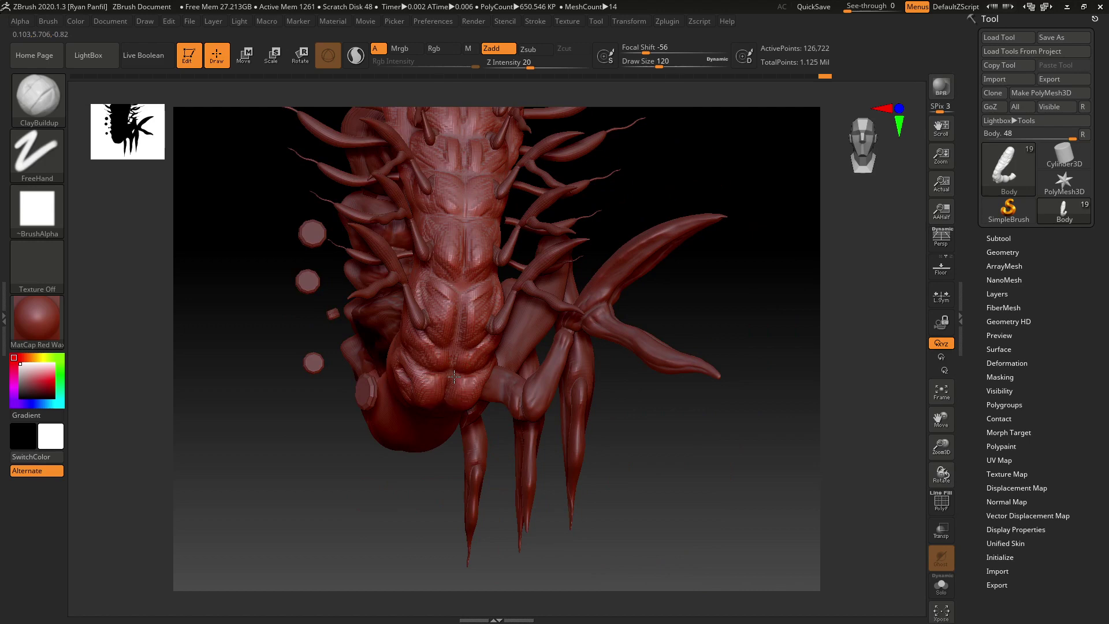
Examine the whole creature, and add ClayBuildup wrinkles to the lower flank around the small side spines.
right_drag(453, 376, 717, 369)
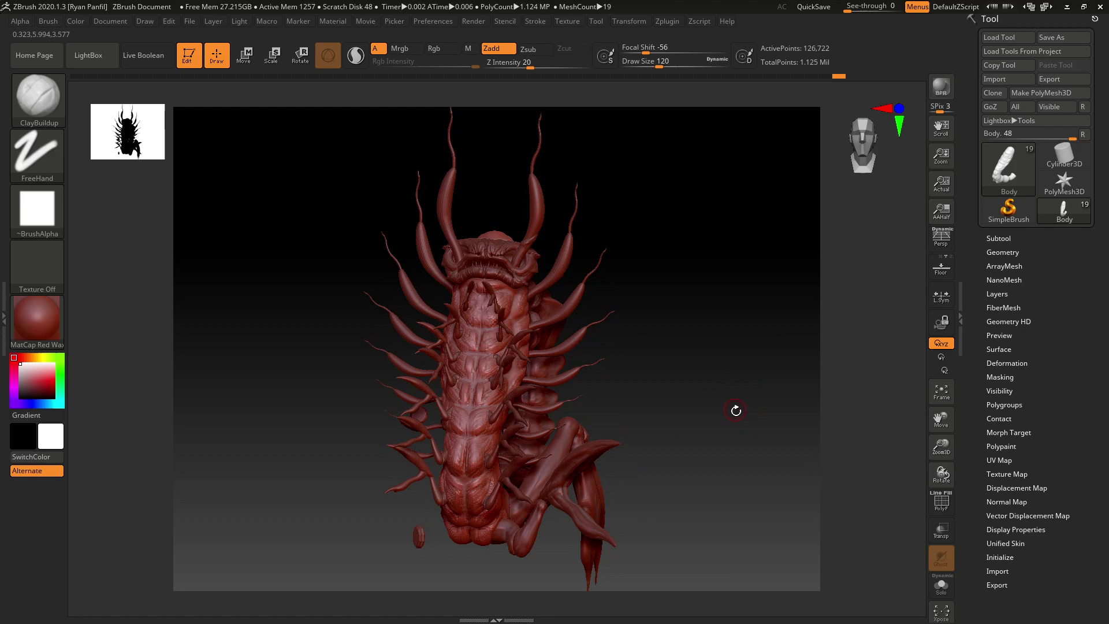
mouse_move(736, 411)
right_down()
mouse_move(728, 404)
mouse_move(752, 393)
mouse_move(752, 361)
mouse_move(743, 384)
mouse_move(762, 396)
mouse_move(655, 457)
right_up()
right_drag(390, 536, 743, 339)
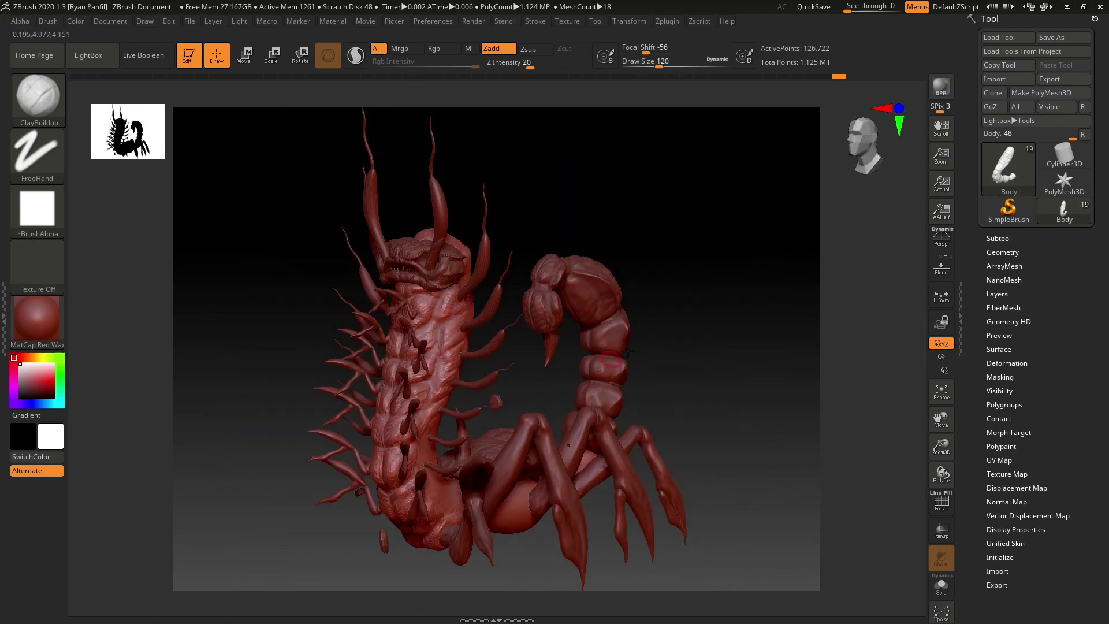
right_drag(628, 350, 774, 371)
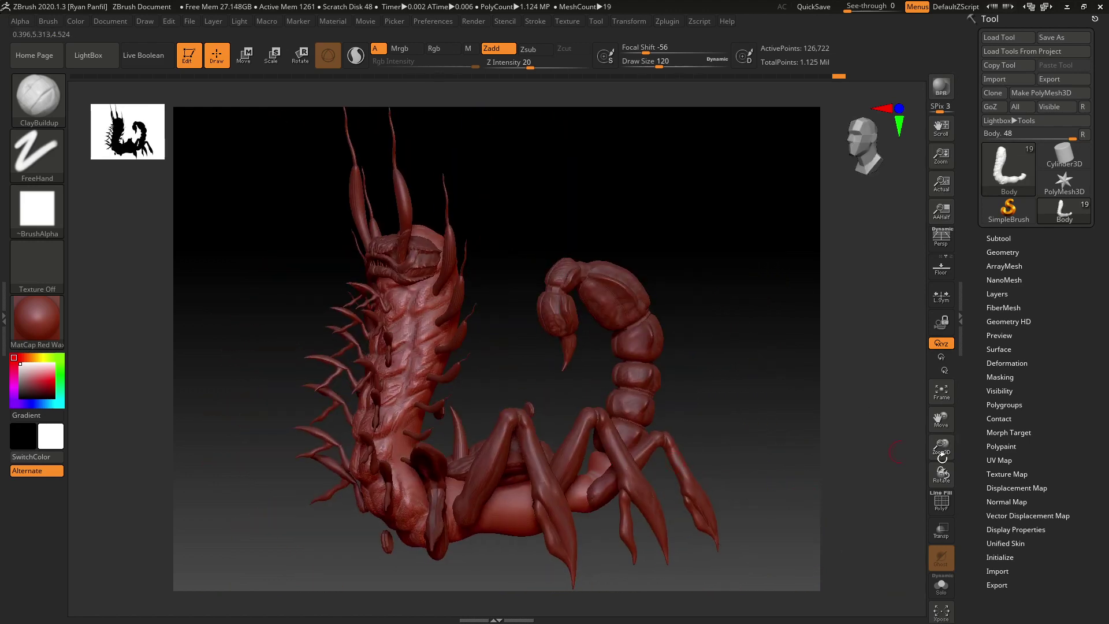
drag(941, 449, 924, 358)
alt+right_drag(528, 375, 542, 367)
drag(542, 366, 592, 300)
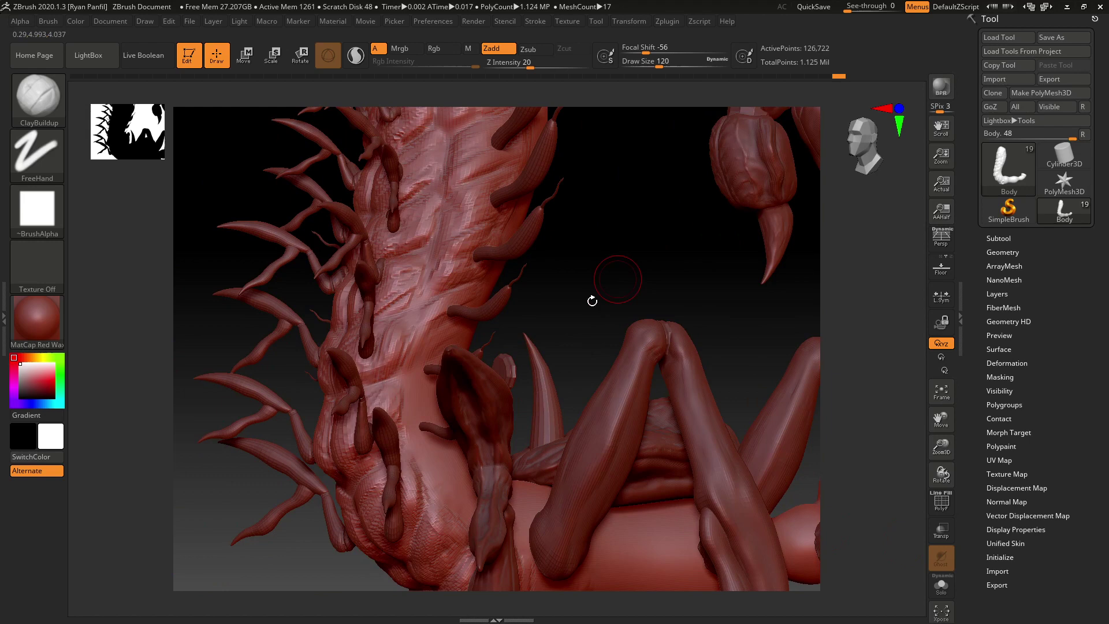
drag(422, 352, 436, 345)
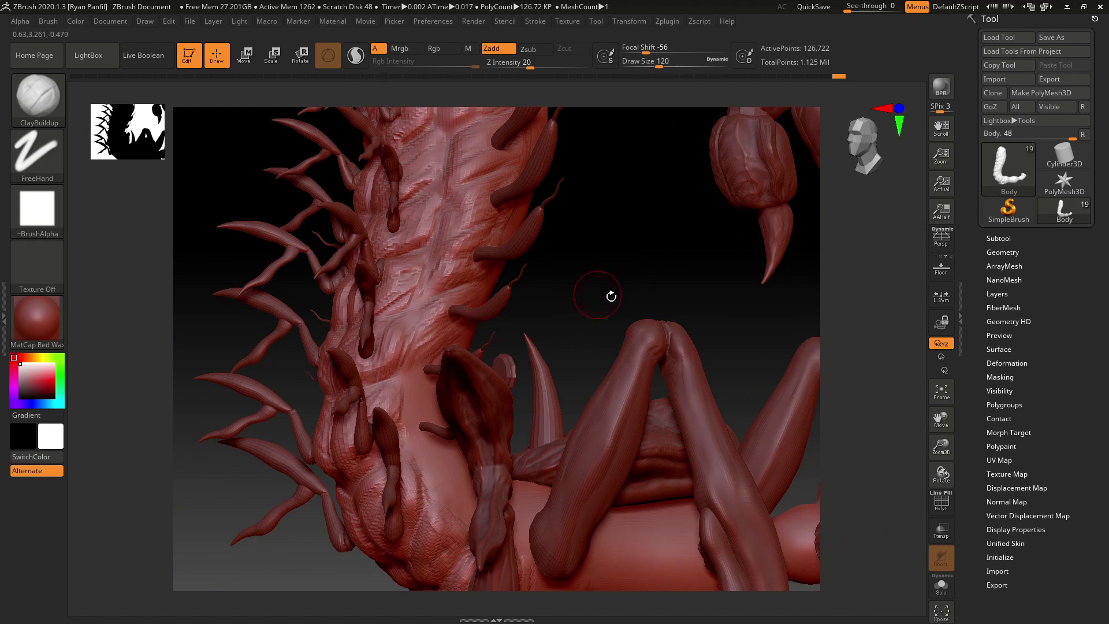
drag(611, 295, 549, 299)
mouse_move(462, 324)
mouse_down()
mouse_move(475, 299)
mouse_move(465, 347)
mouse_up()
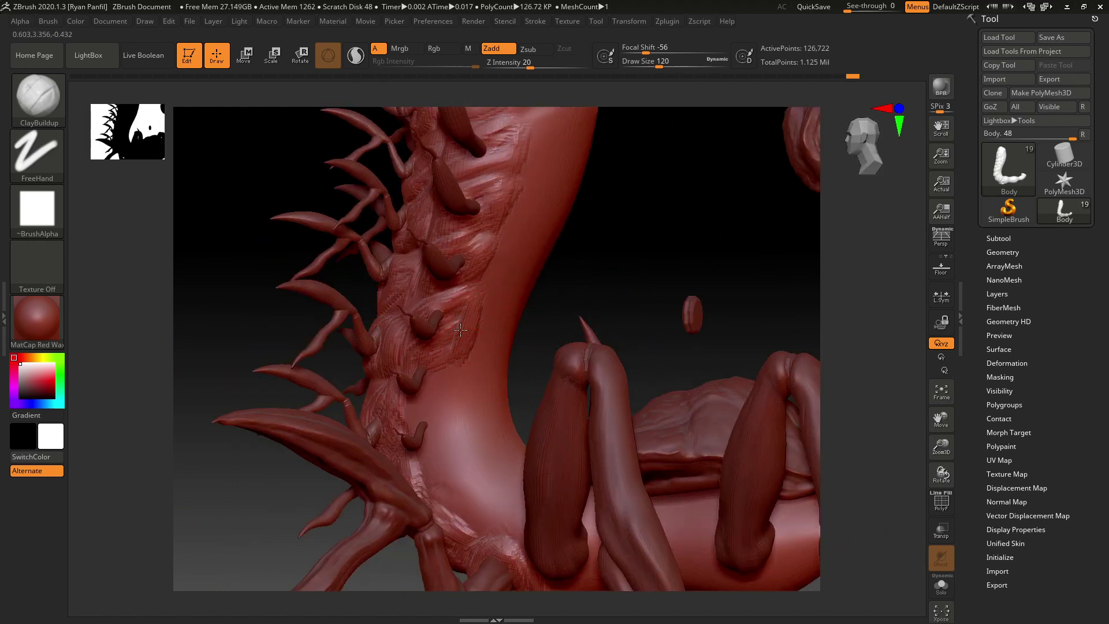
Extend the ClayBuildup wrinkles down the flank to the lowest side spines above the front claw.
drag(638, 280, 436, 368)
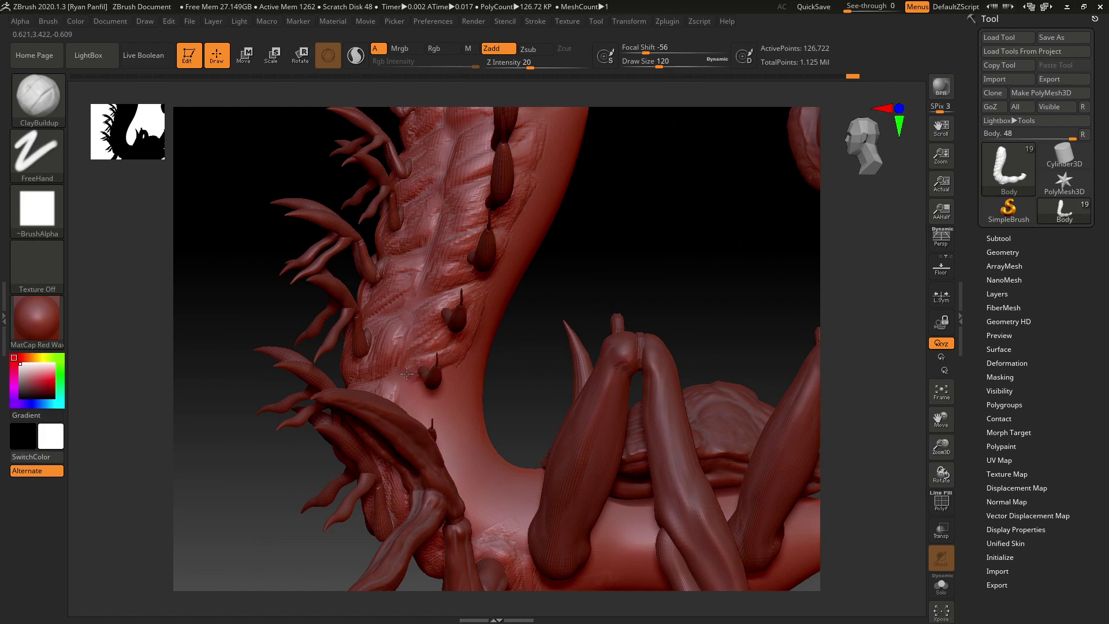
mouse_move(535, 379)
mouse_down()
mouse_move(619, 223)
mouse_move(483, 294)
mouse_move(468, 275)
mouse_move(469, 300)
mouse_move(449, 302)
mouse_move(495, 248)
mouse_up()
drag(458, 307, 501, 271)
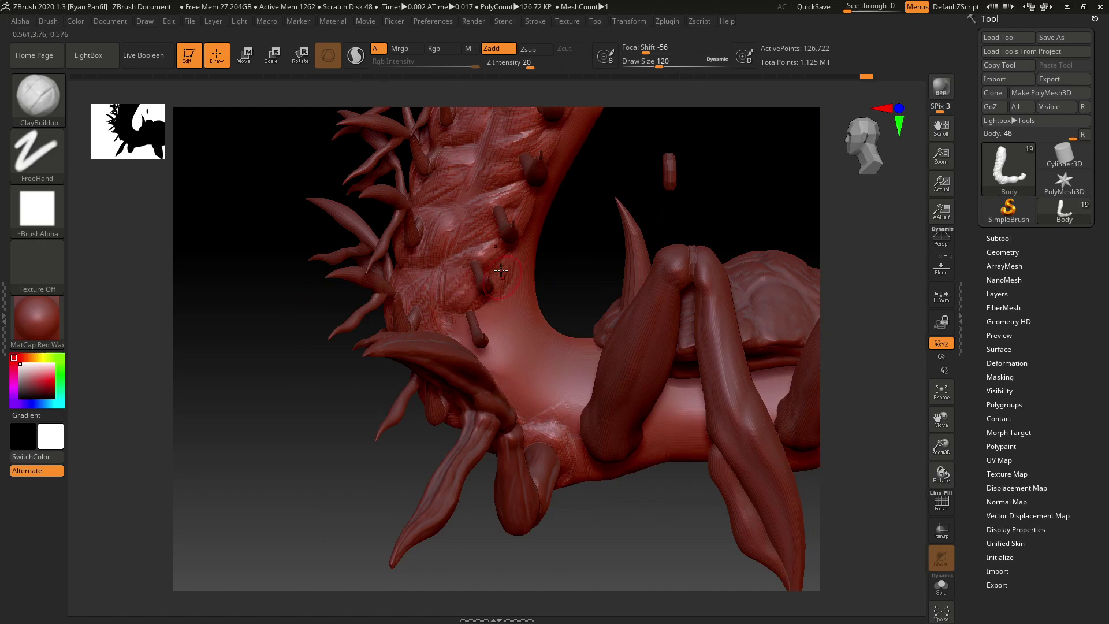
drag(494, 221, 491, 219)
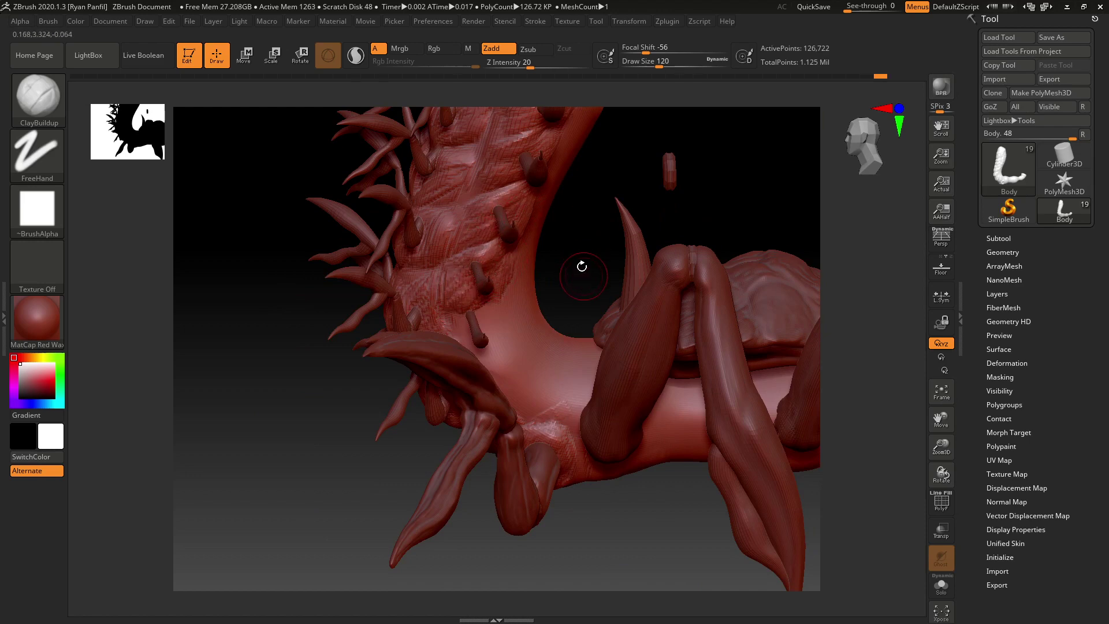
drag(582, 266, 492, 328)
mouse_move(577, 265)
mouse_down()
mouse_move(480, 333)
mouse_move(498, 326)
mouse_move(490, 353)
mouse_move(507, 341)
mouse_move(496, 359)
mouse_move(490, 308)
mouse_move(571, 304)
mouse_move(527, 268)
mouse_up()
Enlarge the brush to a draw size of 316 and smooth the upper belly segments and their sides.
key(shift)
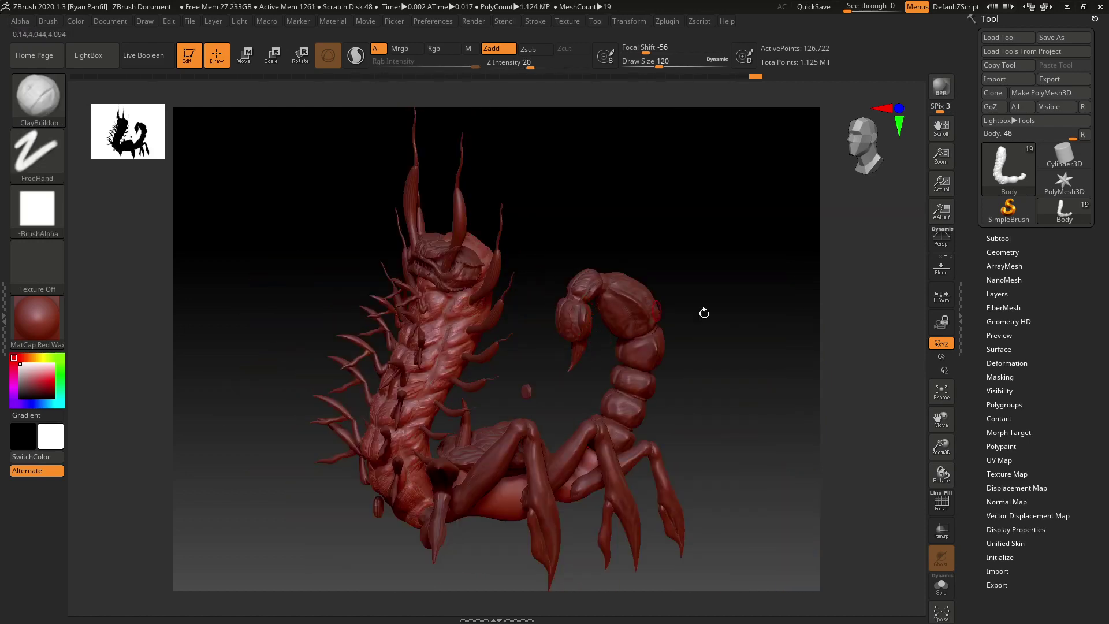
mouse_move(705, 312)
mouse_down()
mouse_move(750, 352)
mouse_move(728, 334)
mouse_up()
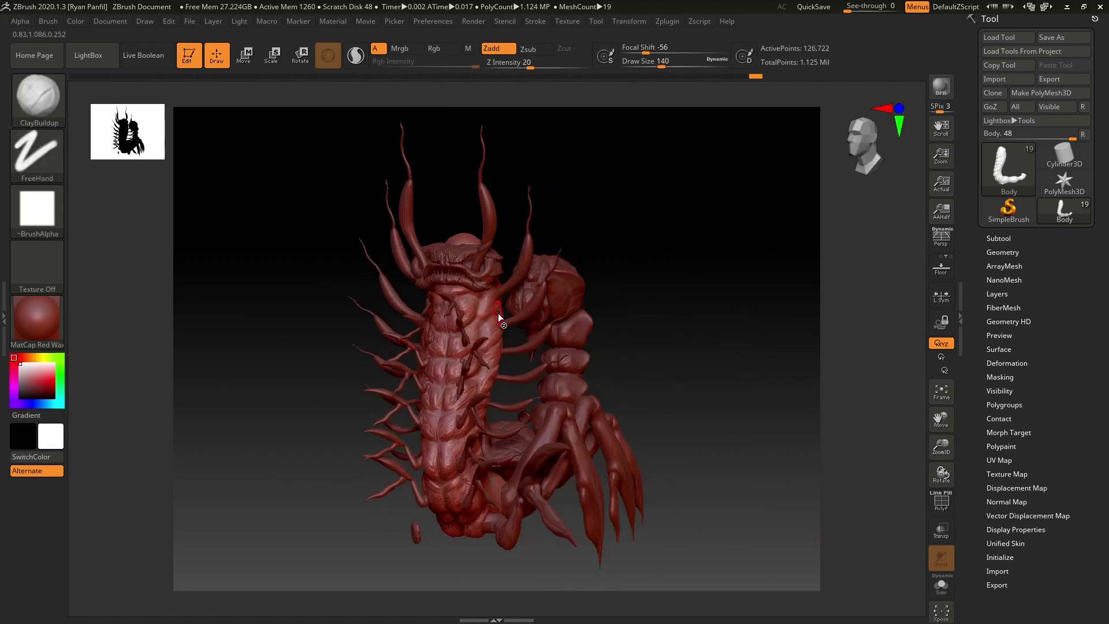
key(])
key(])
key(])
key(])
key(])
key(])
key(shift)
shift+right_drag(435, 310, 449, 316)
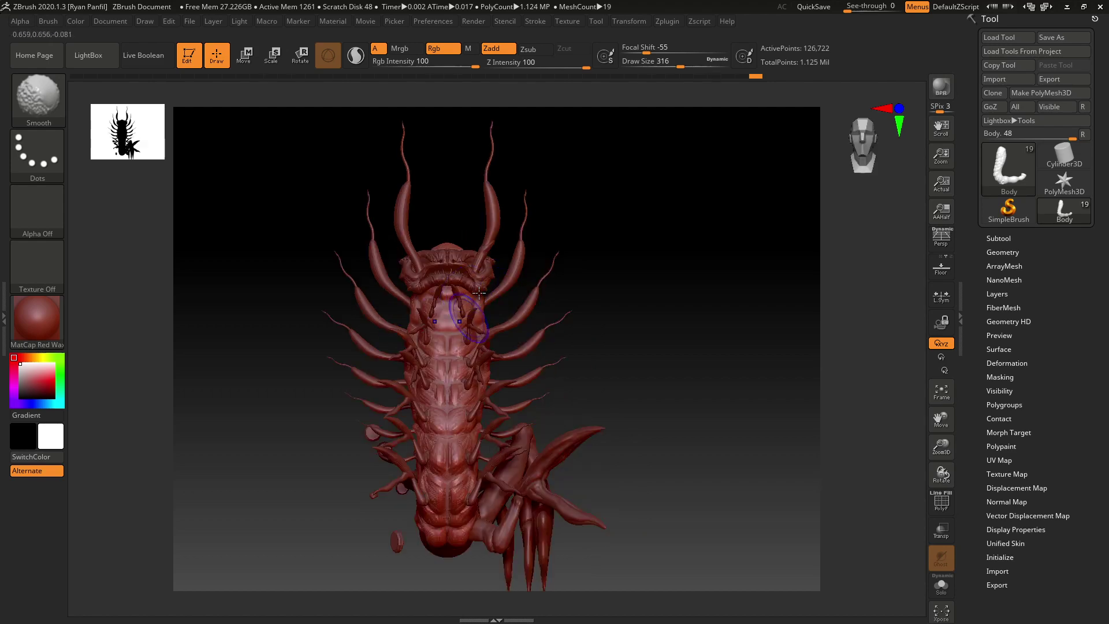
mouse_move(429, 305)
shift+mouse_down()
mouse_move(449, 367)
mouse_move(422, 390)
shift+mouse_up()
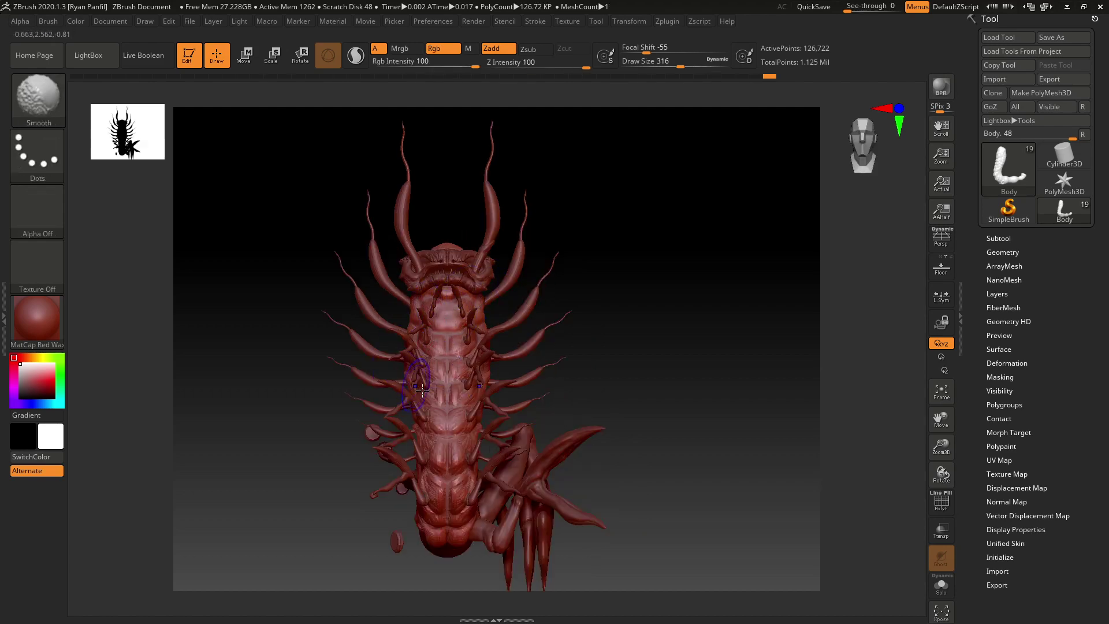
Smooth the ridges along the body's flank from the lower belly segments up to the area behind the head.
drag(745, 345, 671, 349)
mouse_move(445, 378)
shift+mouse_down()
mouse_move(444, 396)
mouse_move(437, 386)
shift+mouse_up()
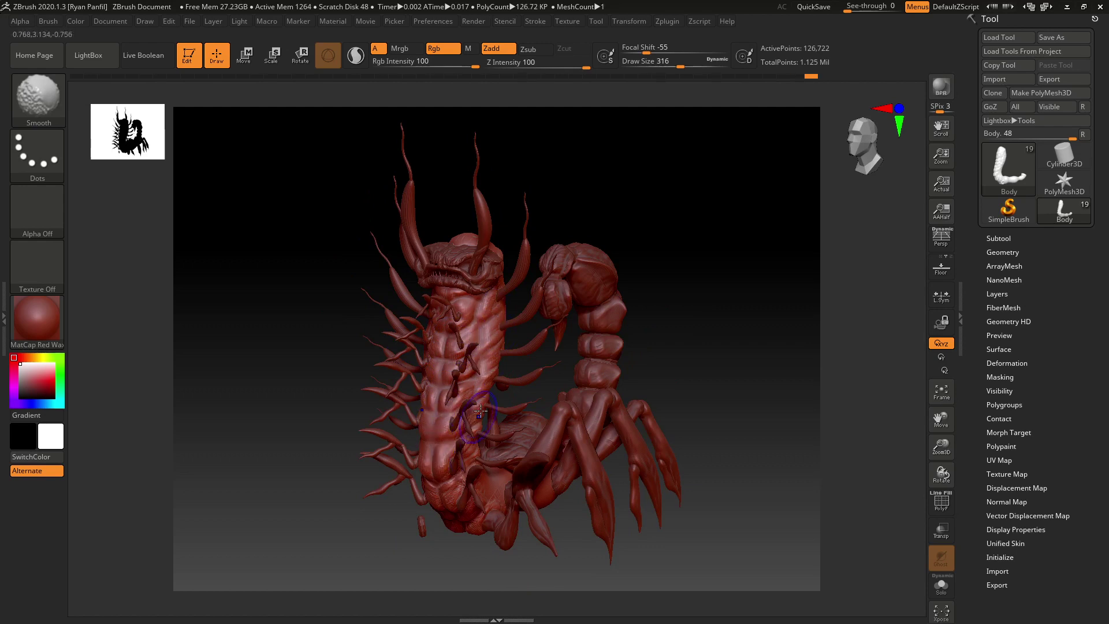
shift+drag(484, 416, 470, 432)
drag(767, 322, 702, 326)
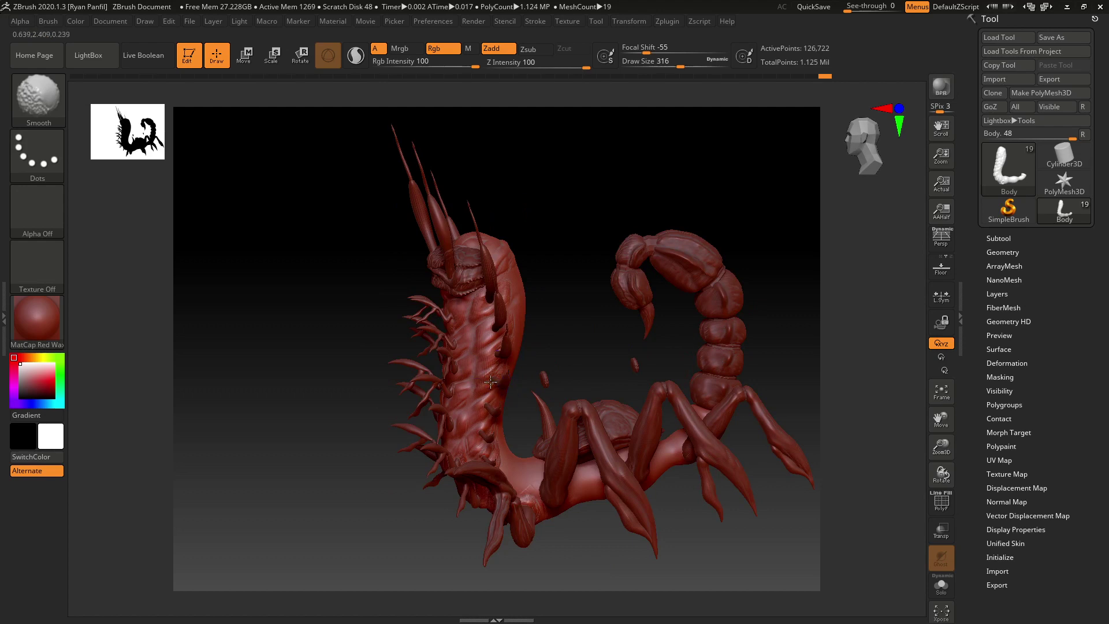
shift+drag(502, 354, 480, 303)
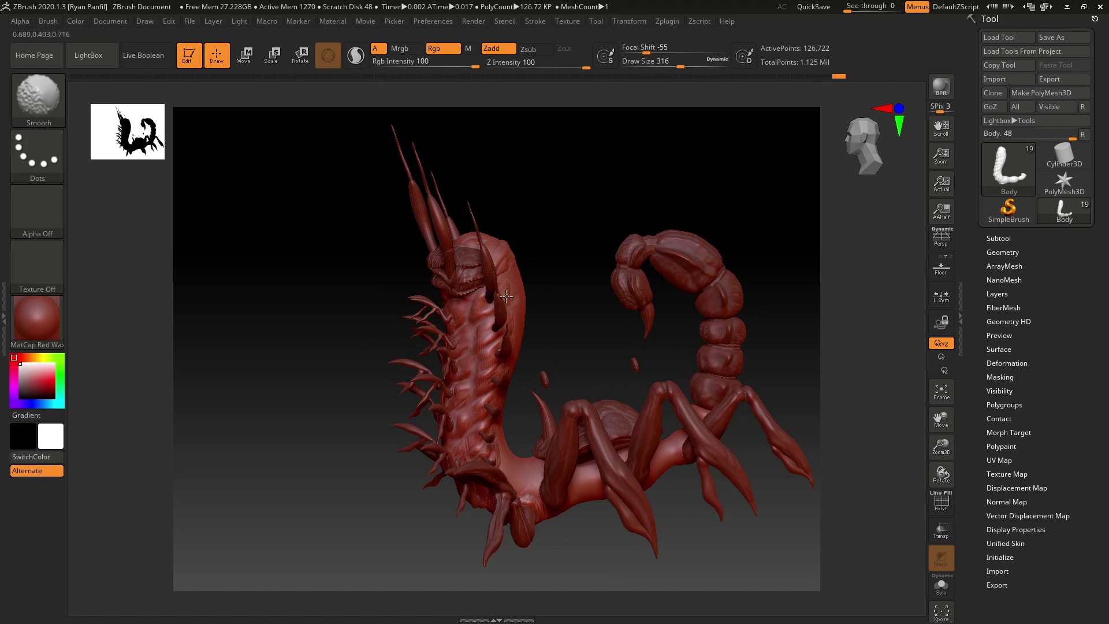
mouse_move(571, 263)
mouse_down()
mouse_move(574, 334)
mouse_move(636, 206)
mouse_up()
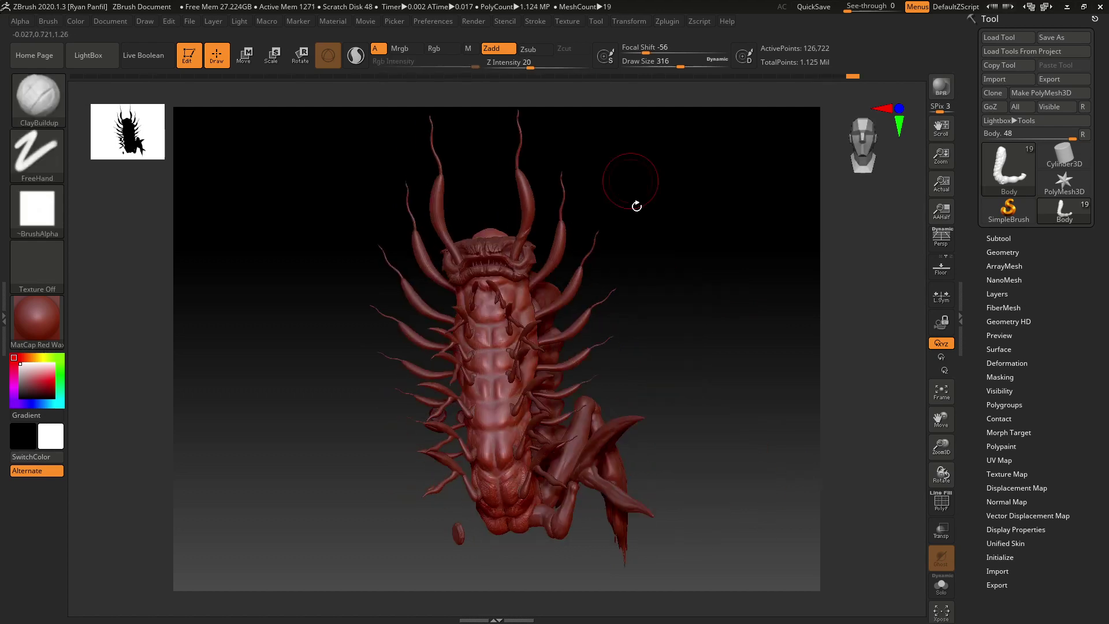
Smooth the lowest belly segments and the adjoining flank near the front claw at a draw size of 316.
key(shift)
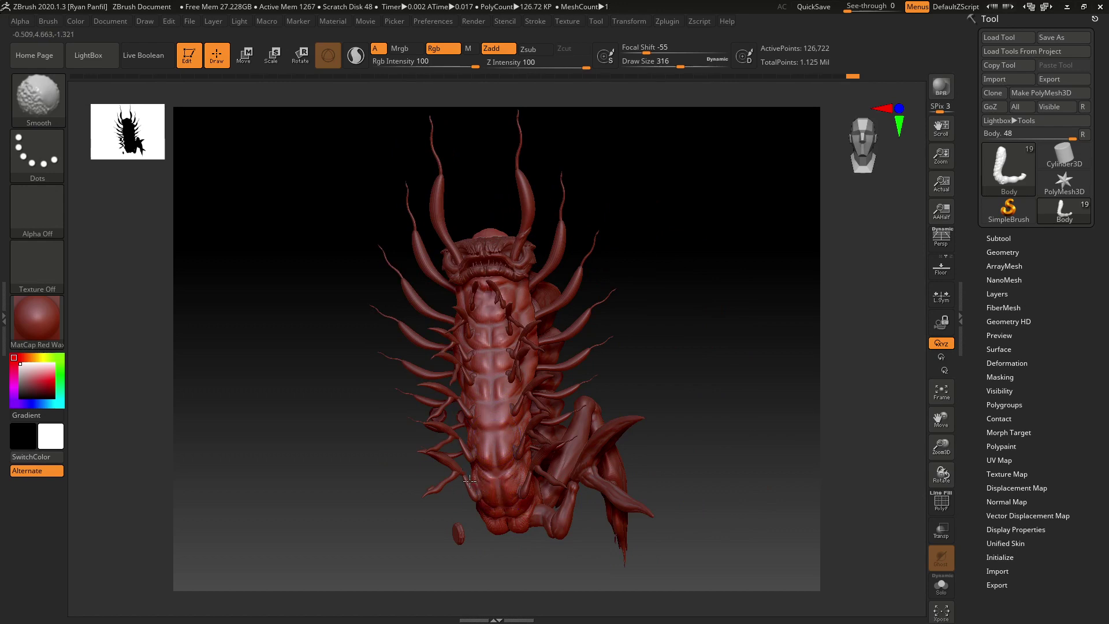
shift+drag(470, 481, 490, 527)
drag(670, 412, 517, 496)
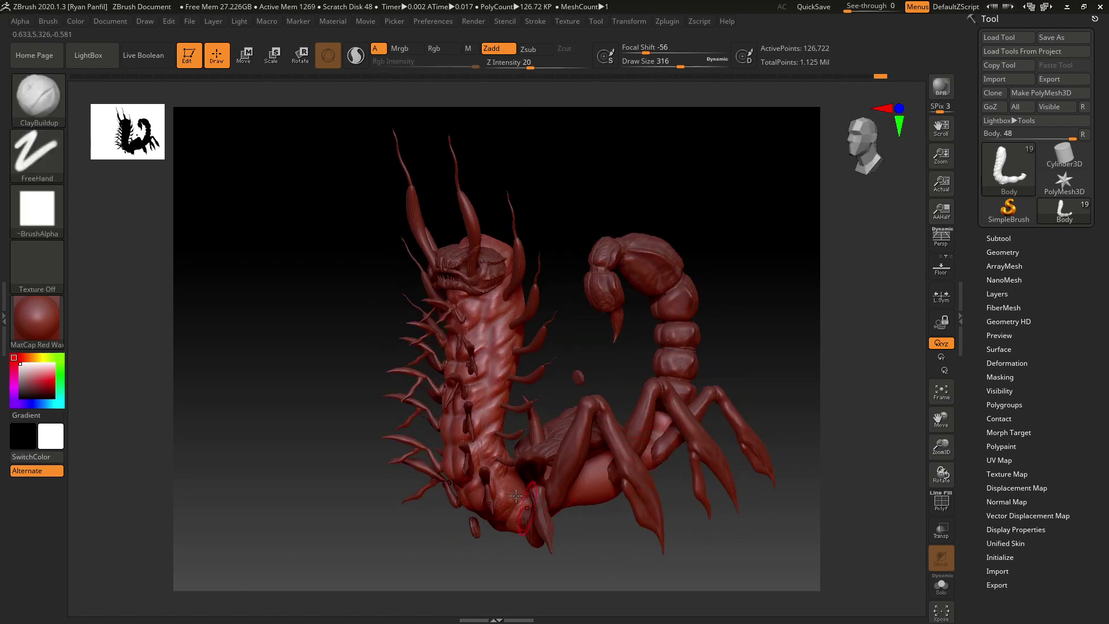
key(shift)
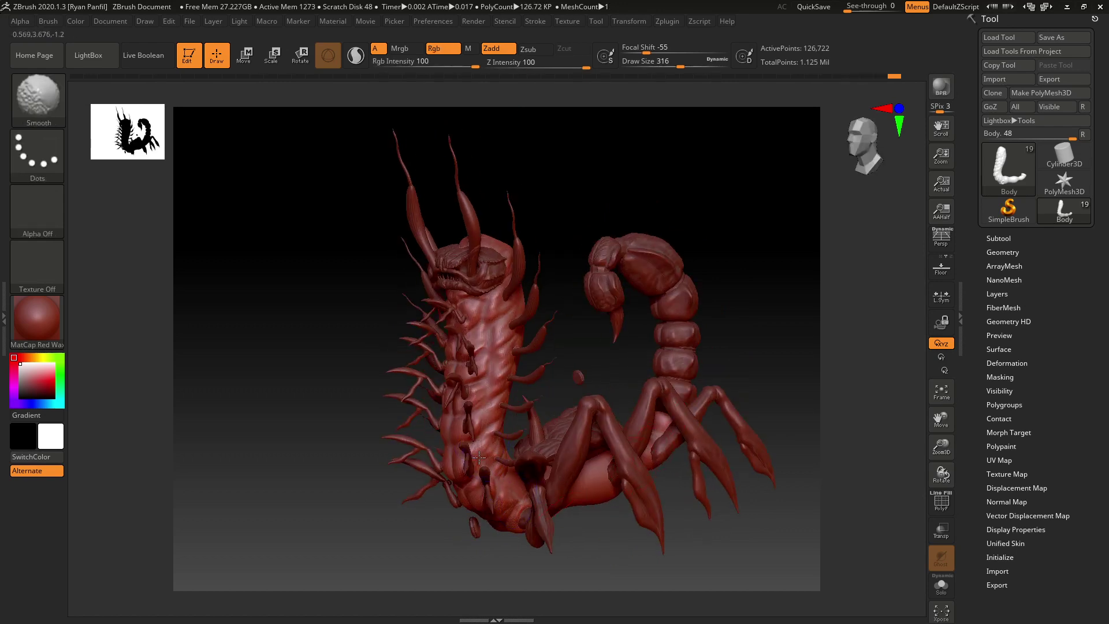
drag(601, 271, 771, 205)
key(shift)
drag(585, 324, 732, 318)
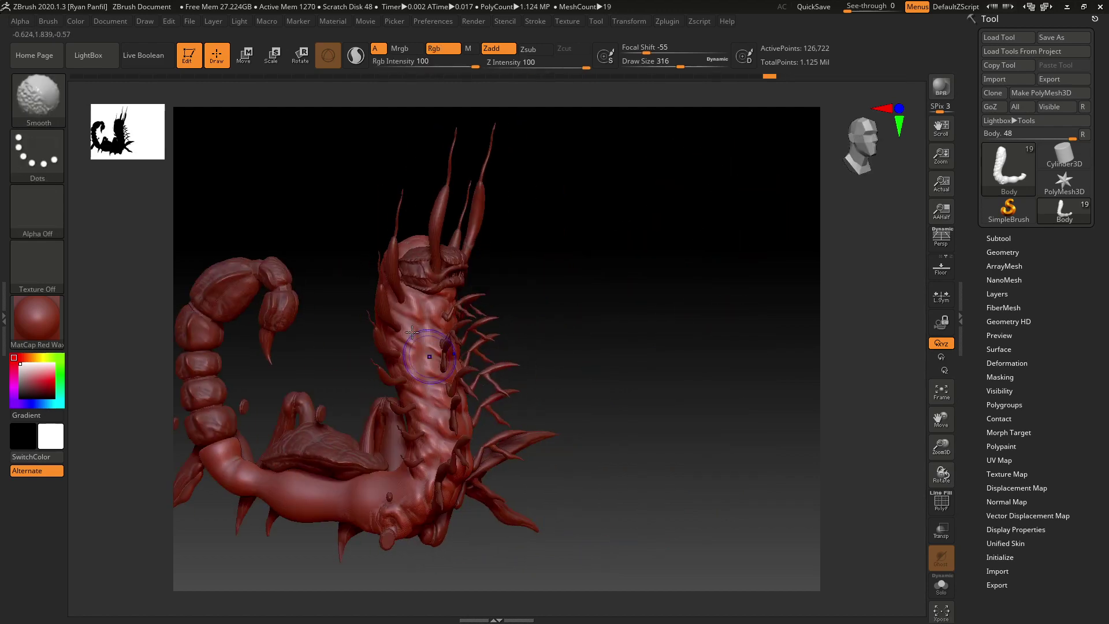
Smooth the wrinkles on the opposite flank and along the row of side spines of the raised body.
mouse_move(425, 351)
shift+mouse_down()
mouse_move(405, 347)
mouse_move(422, 357)
shift+mouse_up()
mouse_move(512, 448)
mouse_down()
mouse_move(733, 403)
mouse_move(743, 307)
mouse_move(693, 351)
mouse_move(735, 378)
mouse_move(760, 351)
mouse_move(751, 327)
mouse_move(536, 350)
mouse_move(564, 237)
mouse_move(501, 398)
mouse_up()
key(shift)
key(shift)
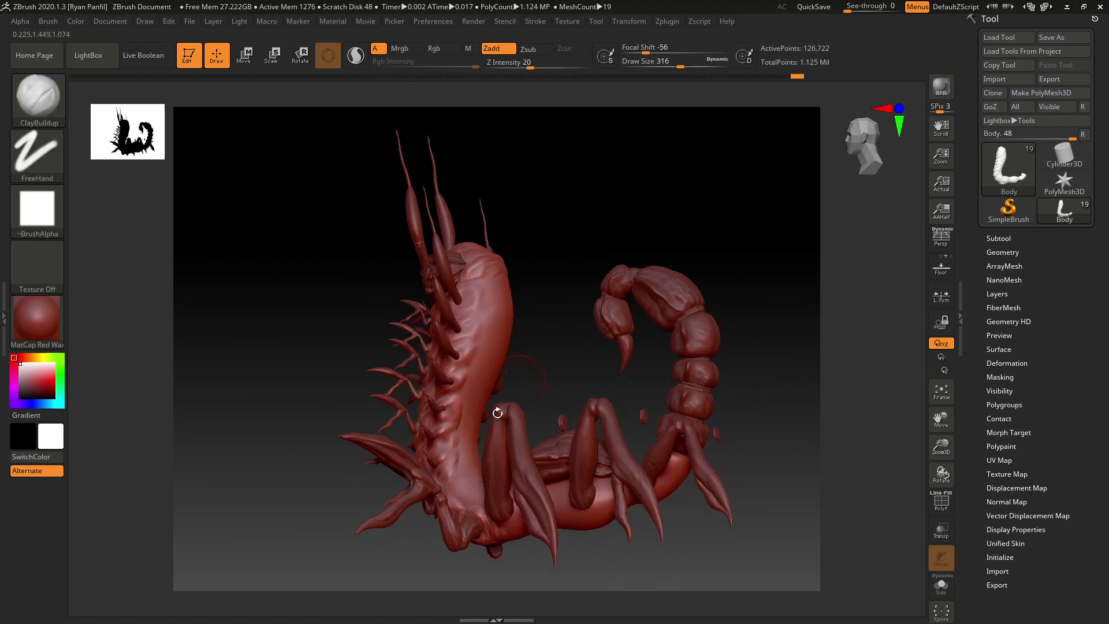
key(shift)
mouse_move(534, 358)
mouse_down()
mouse_move(592, 377)
mouse_move(547, 418)
mouse_up()
drag(522, 339, 555, 333)
mouse_move(507, 384)
alt+mouse_down()
mouse_move(618, 224)
mouse_move(603, 212)
alt+mouse_up()
key(b)
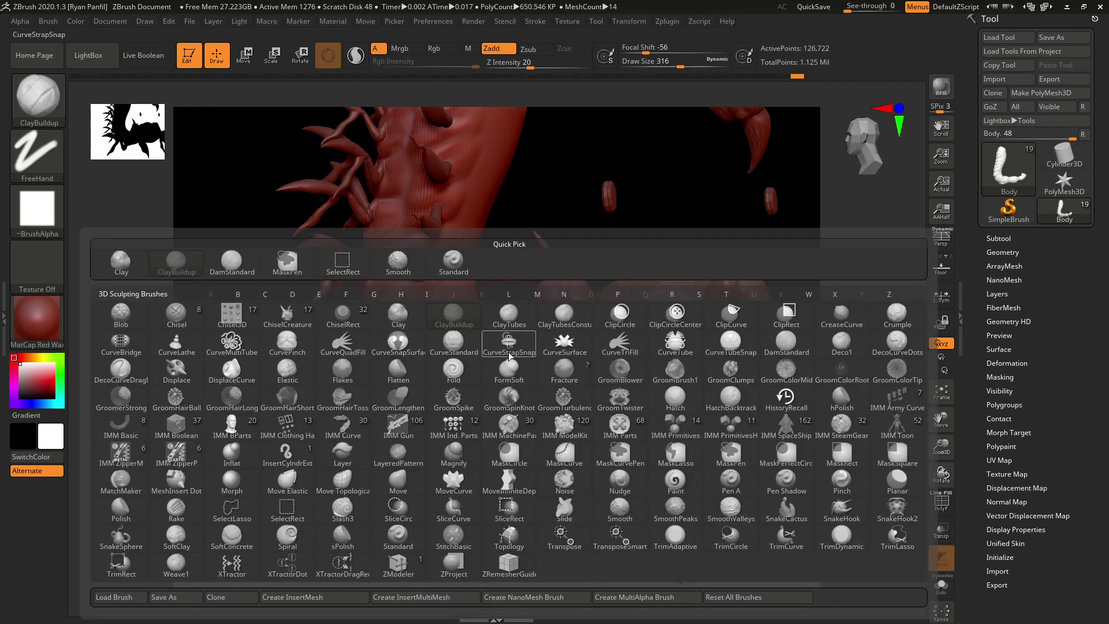
key(b)
key(b)
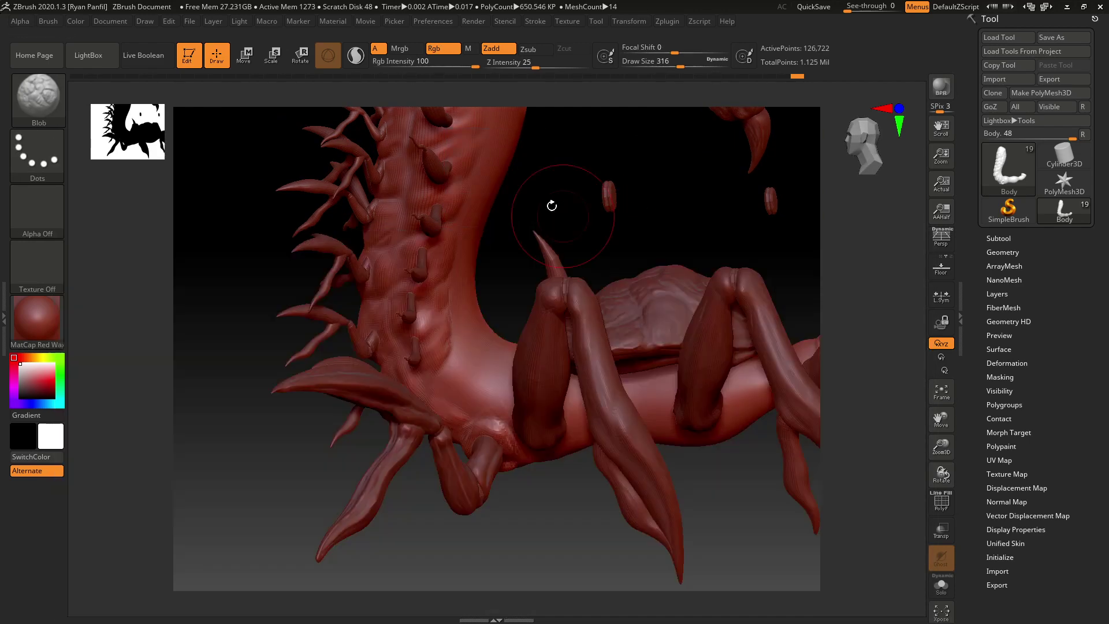
drag(549, 214, 534, 245)
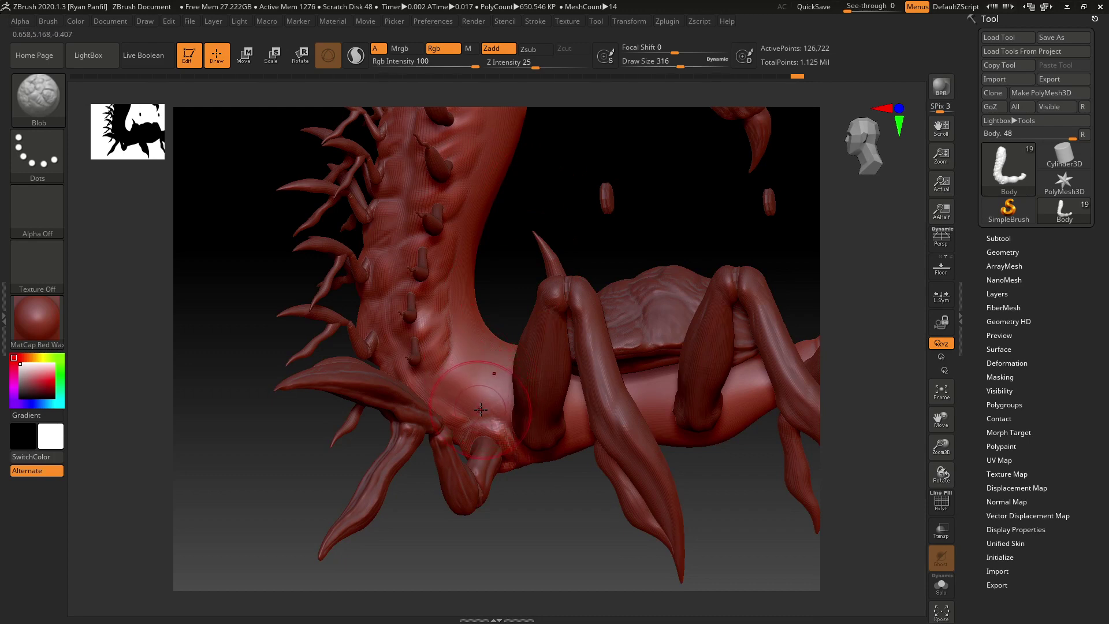
Switch back to ClayBuildup at a draw size of 204 and add wrinkles at the body's bend around the front walking leg joint.
key(b)
key(c)
key(b)
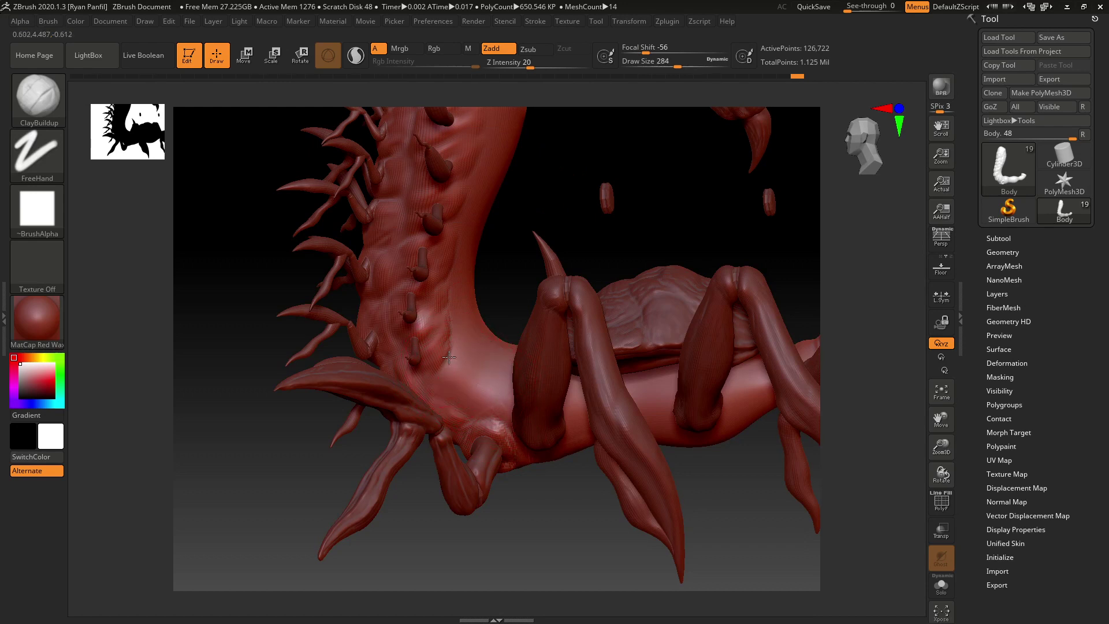
mouse_move(430, 373)
mouse_down()
mouse_move(488, 384)
mouse_move(462, 363)
mouse_move(488, 387)
mouse_up()
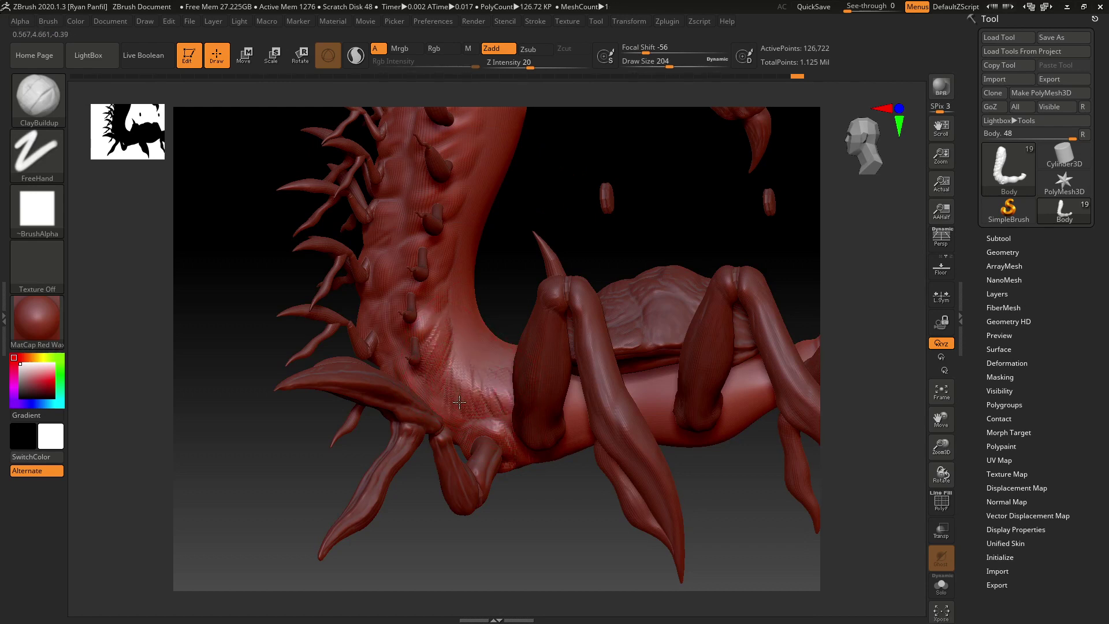
mouse_move(514, 272)
mouse_down()
mouse_move(582, 496)
mouse_move(574, 537)
mouse_move(574, 512)
mouse_move(523, 420)
mouse_up()
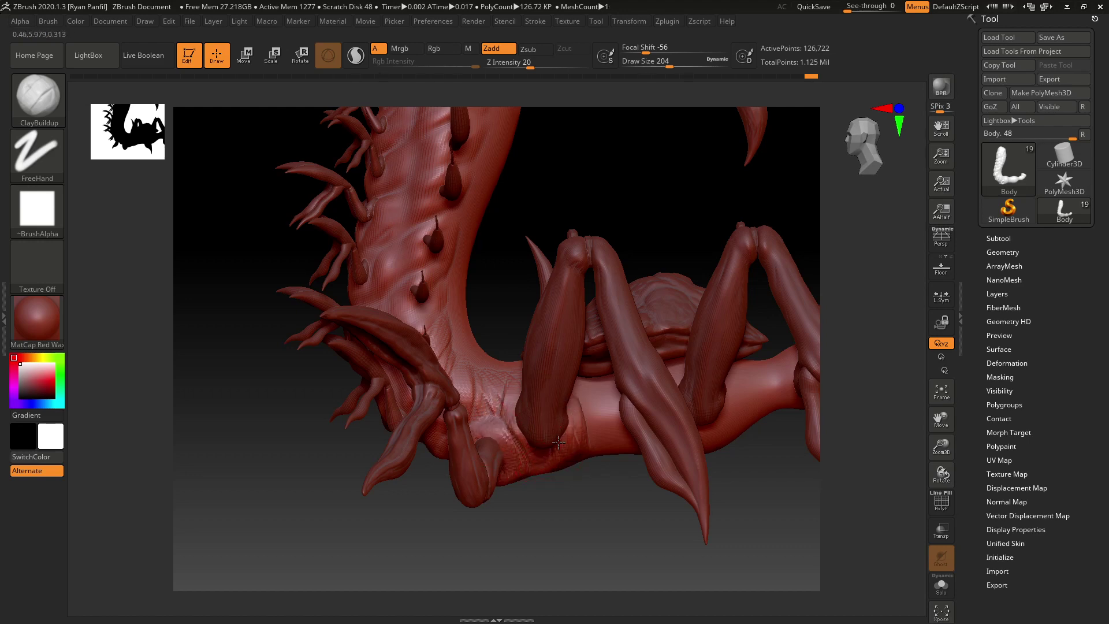
mouse_move(544, 501)
mouse_down()
mouse_move(527, 428)
mouse_move(561, 433)
mouse_move(526, 427)
mouse_up()
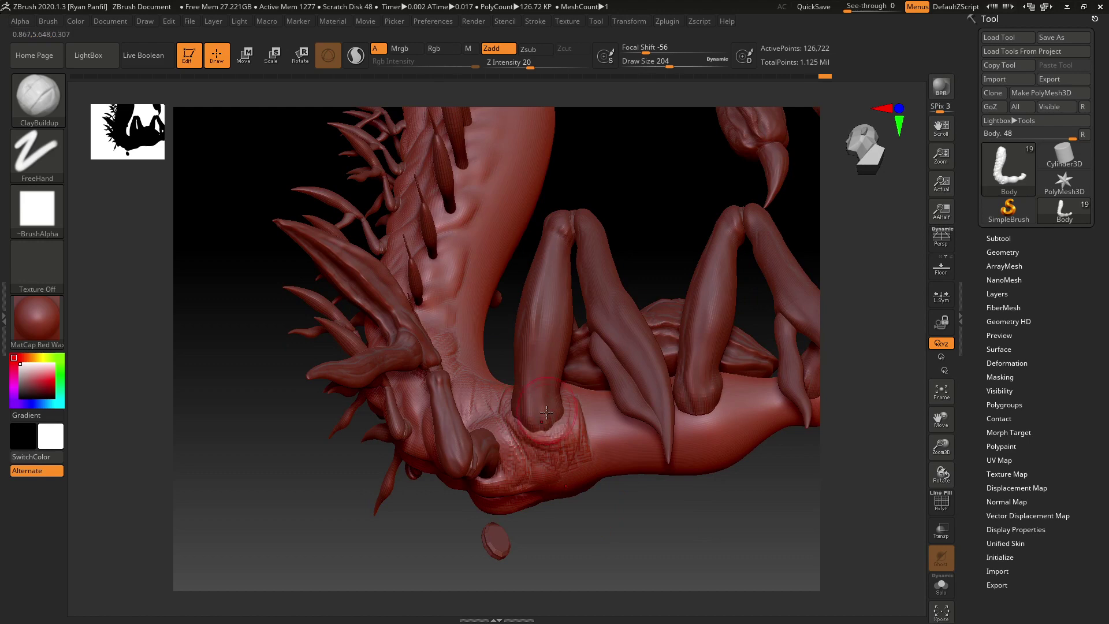
Extend the ClayBuildup wrinkles over the body's bend between the front leg joint and the front edge of the back shell.
right_drag(546, 412, 531, 390)
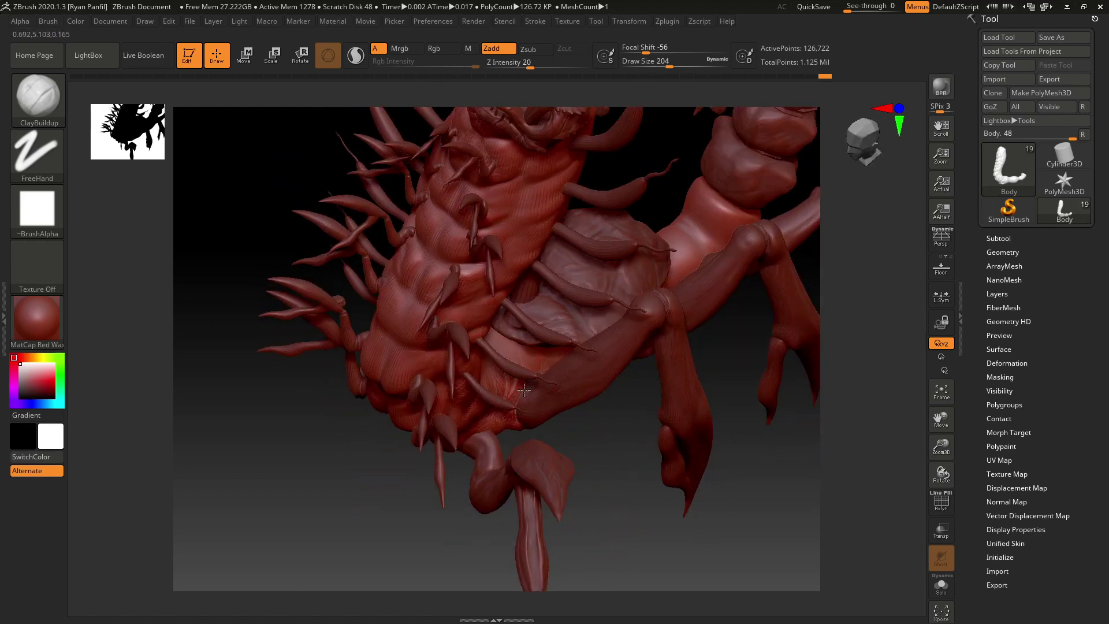
right_drag(589, 469, 542, 374)
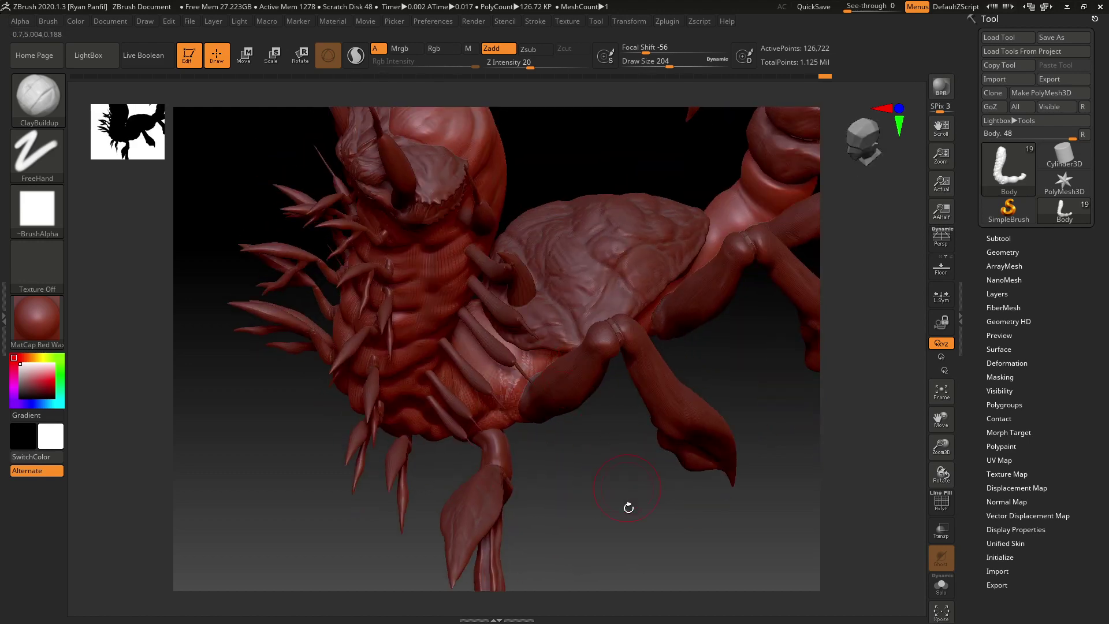
right_drag(628, 507, 518, 363)
right_drag(598, 509, 679, 414)
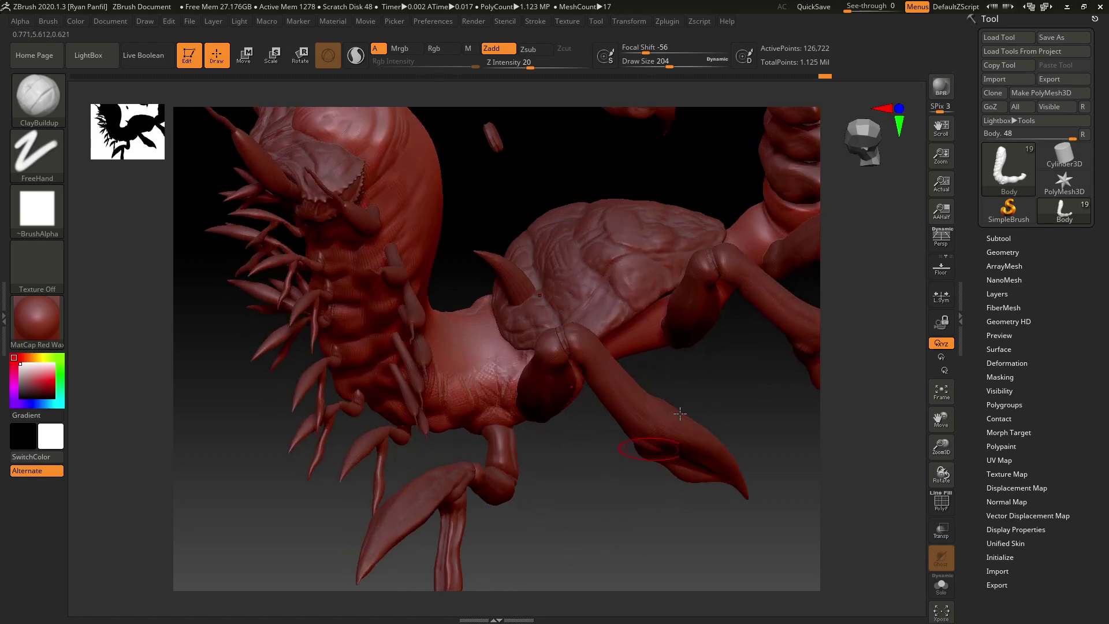
right_drag(569, 503, 445, 250)
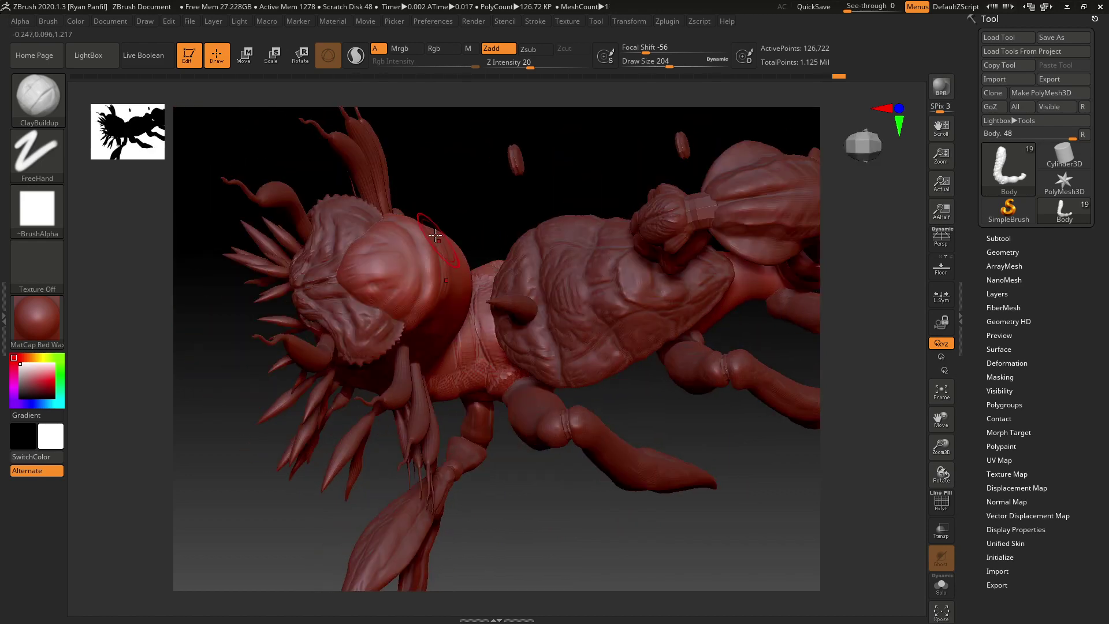
Build up crosswise ClayBuildup wrinkles along the back from the shell to behind the head, and smooth them.
right_drag(465, 191, 549, 271)
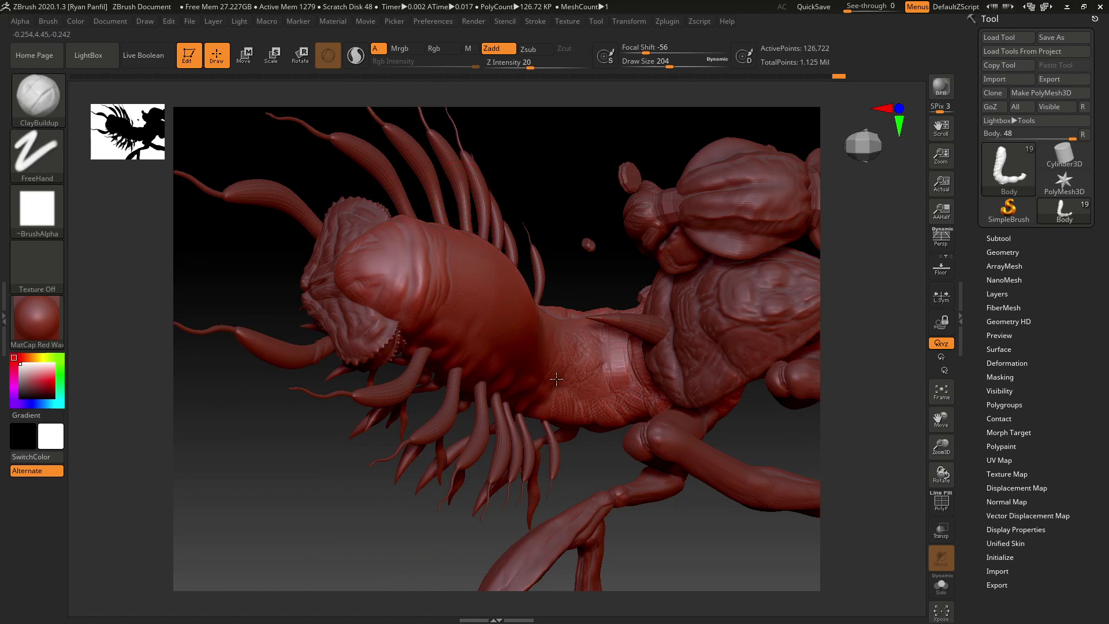
right_drag(544, 341, 578, 348)
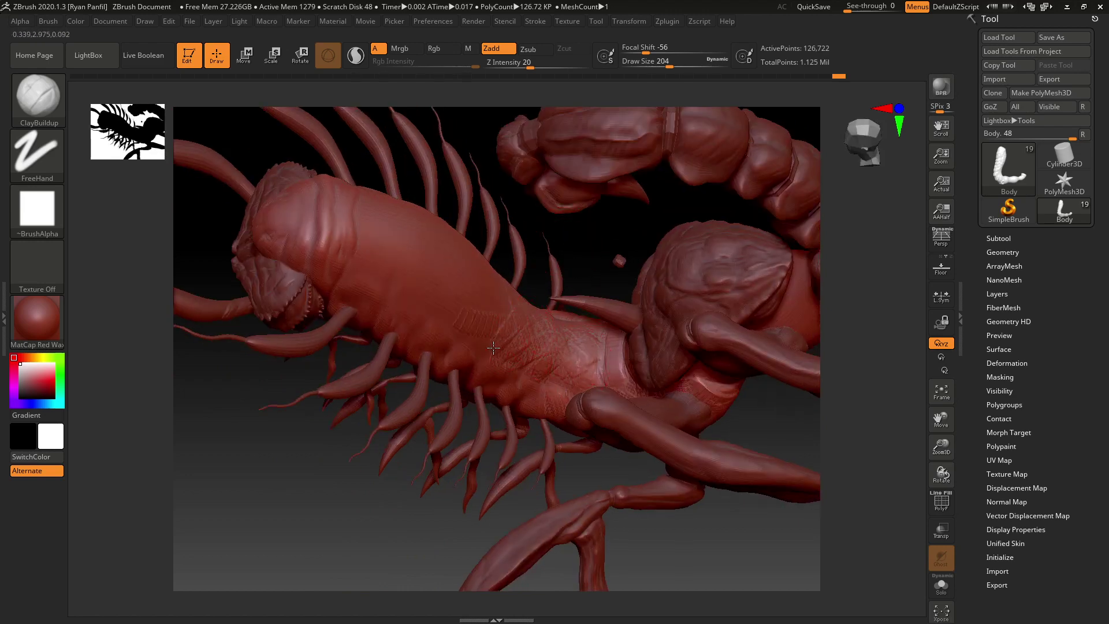
mouse_move(489, 310)
mouse_down()
mouse_move(470, 297)
mouse_move(433, 304)
mouse_move(429, 262)
mouse_move(423, 279)
mouse_move(361, 219)
mouse_up()
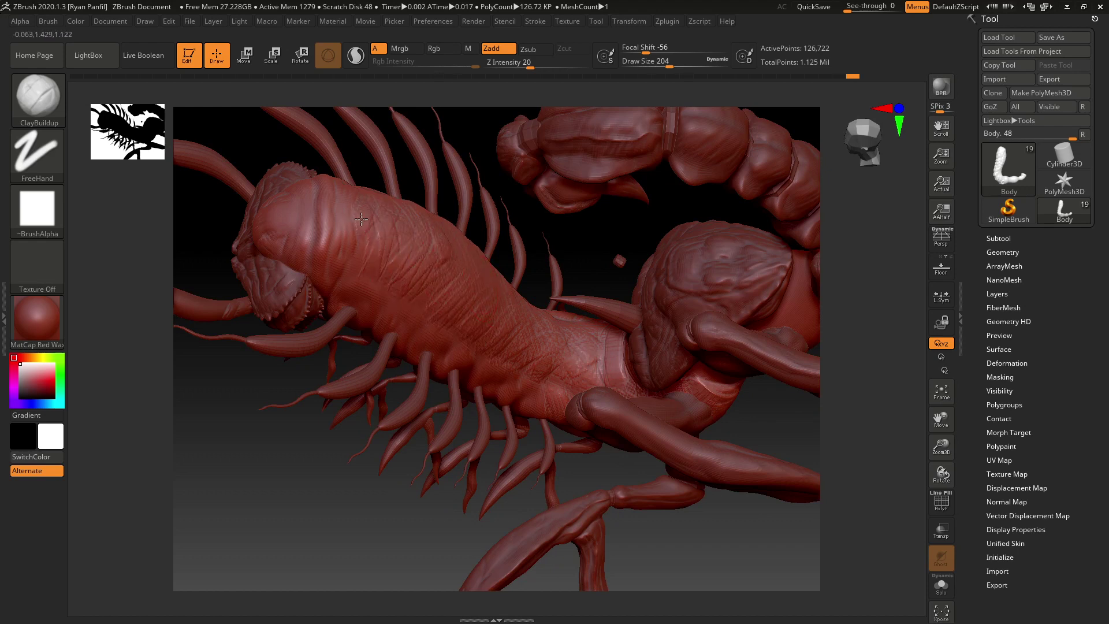
key(shift)
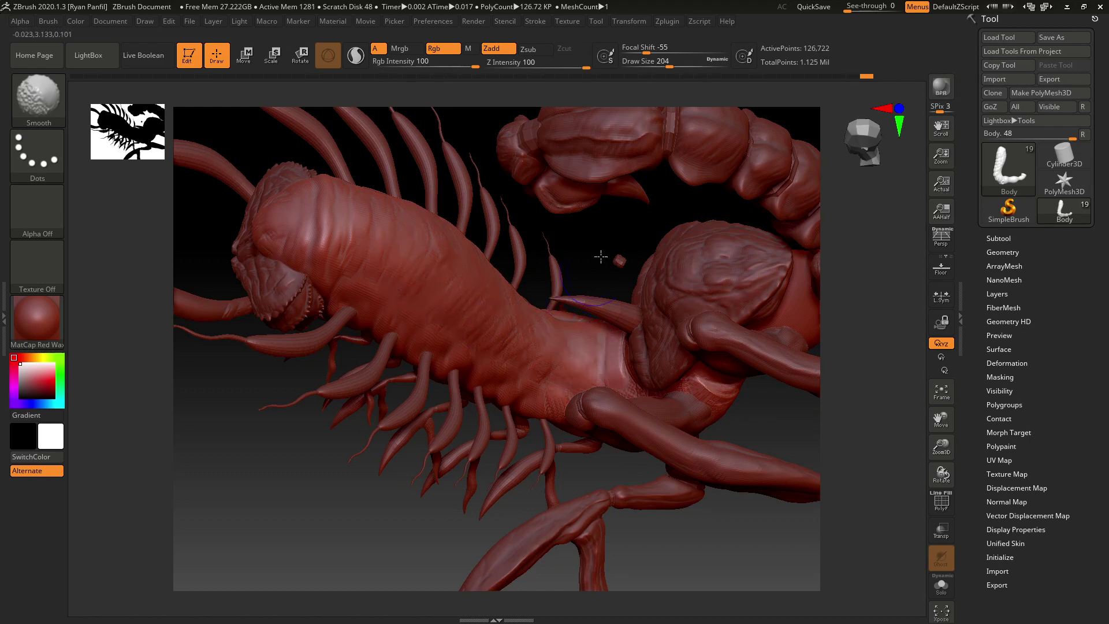
drag(599, 258, 512, 221)
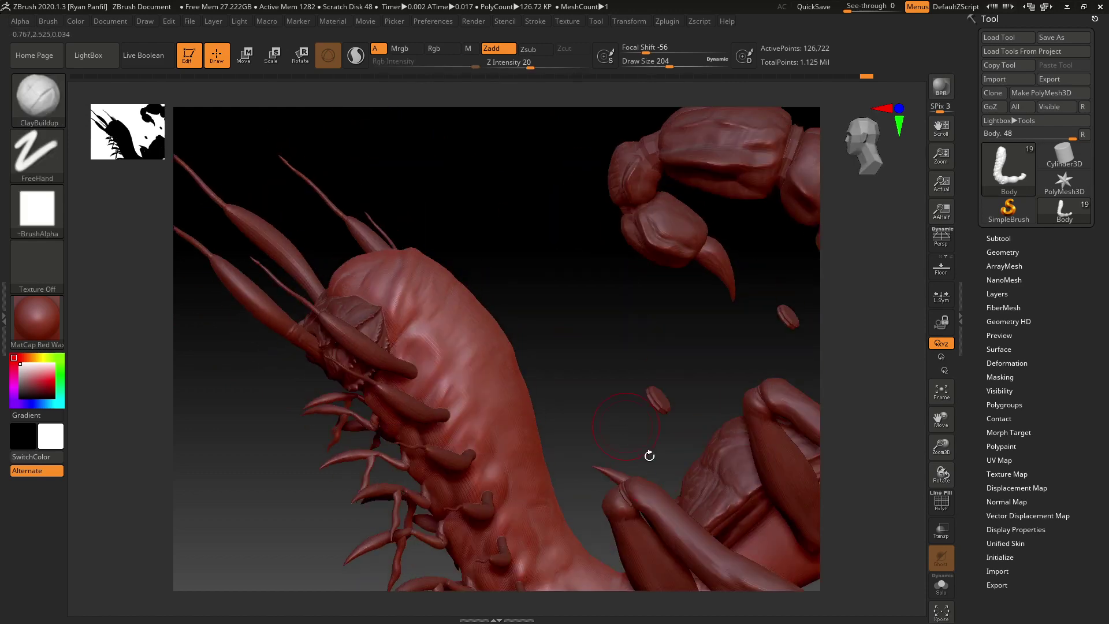
Build up raised ClayBuildup folds on the upper back behind the head, and smooth them into the surface.
mouse_move(601, 395)
mouse_down()
mouse_move(617, 322)
mouse_move(687, 485)
mouse_move(695, 564)
mouse_up()
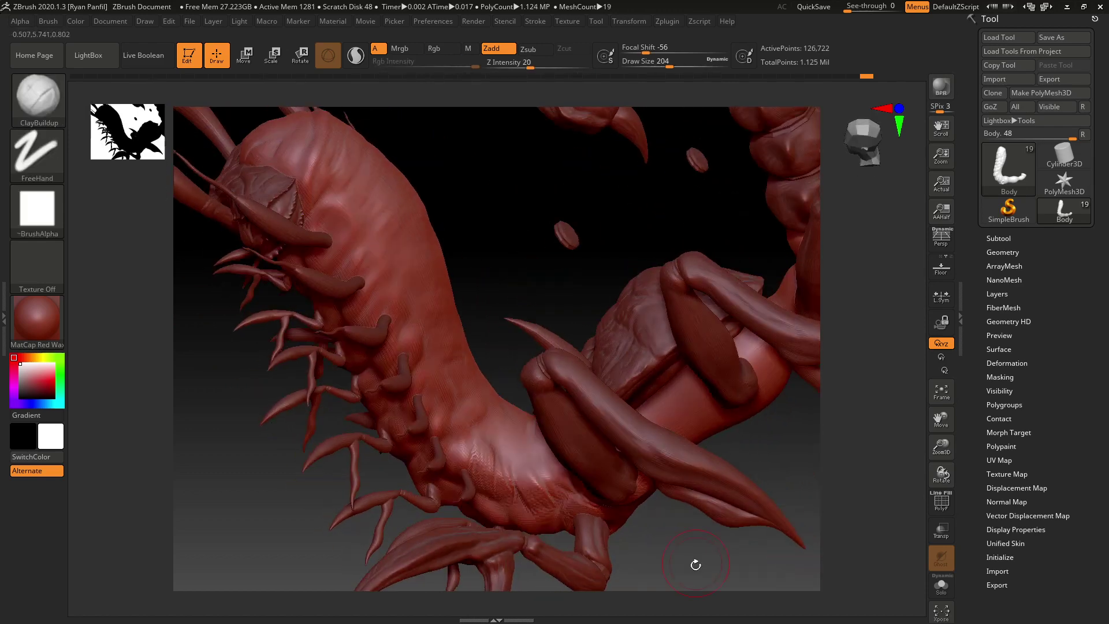
mouse_move(507, 265)
mouse_down()
mouse_move(525, 237)
mouse_move(381, 194)
mouse_move(376, 173)
mouse_move(341, 199)
mouse_move(370, 191)
mouse_move(346, 164)
mouse_move(395, 202)
mouse_move(388, 244)
mouse_move(384, 199)
mouse_move(419, 185)
mouse_move(411, 248)
mouse_up()
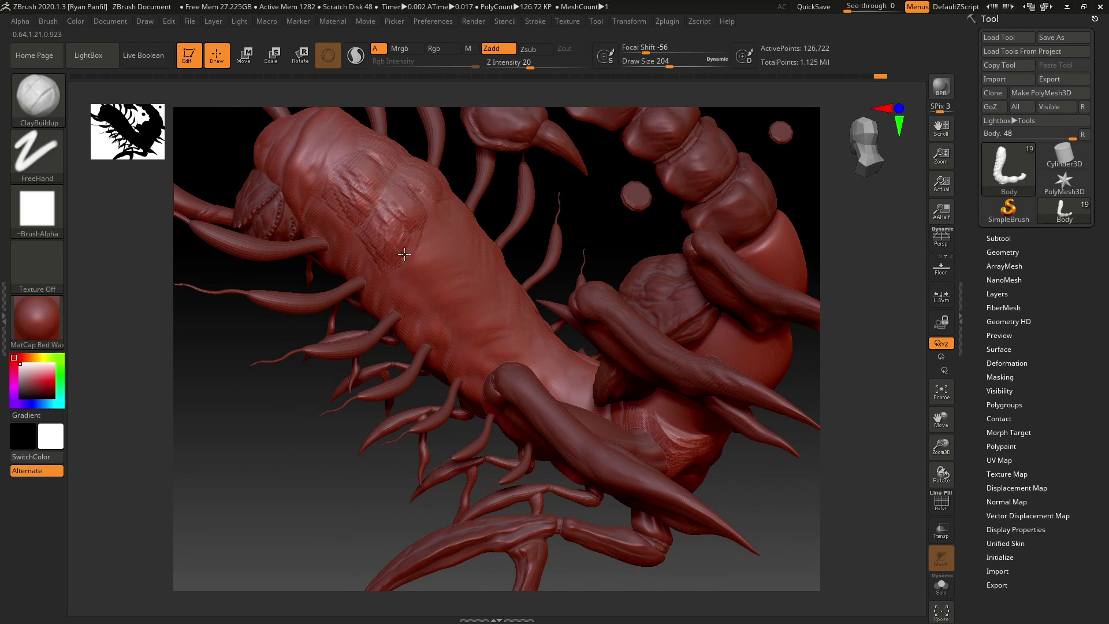
drag(299, 521, 311, 456)
key(shift)
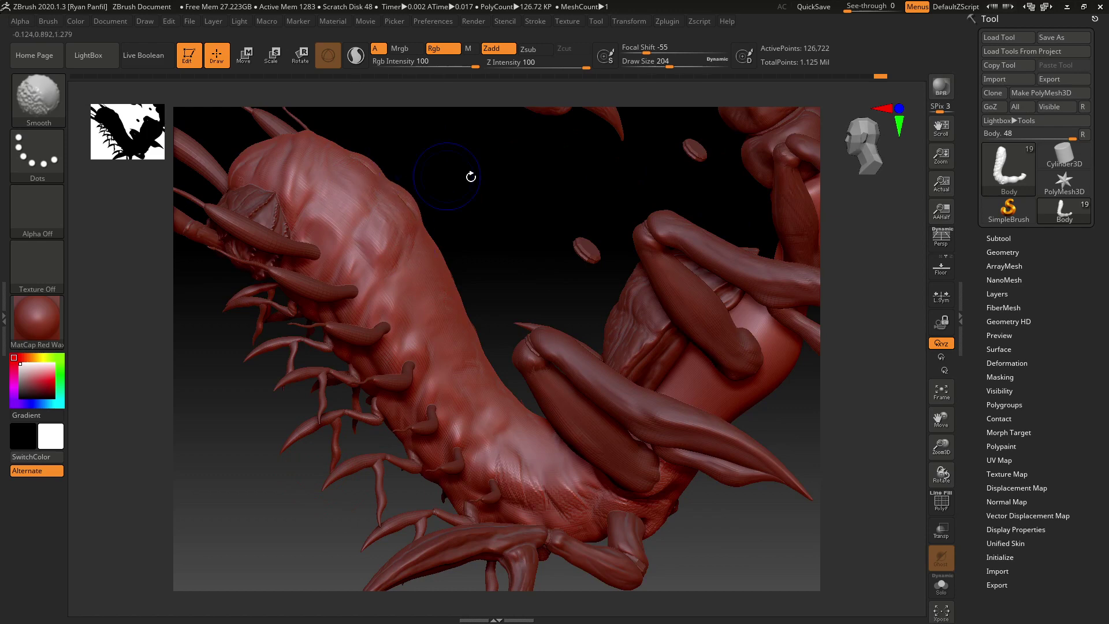
shift+drag(470, 176, 511, 231)
key(shift)
Add ClayBuildup folds around the second walking leg's joint and onto the underside below it.
drag(351, 486, 735, 283)
drag(714, 336, 716, 231)
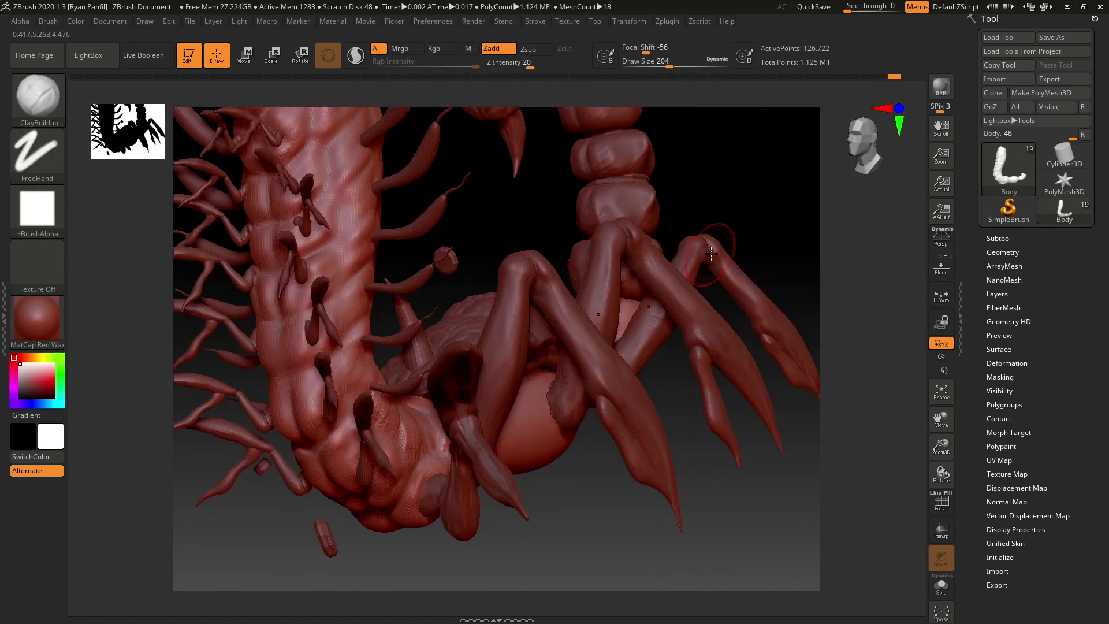
drag(745, 271, 566, 547)
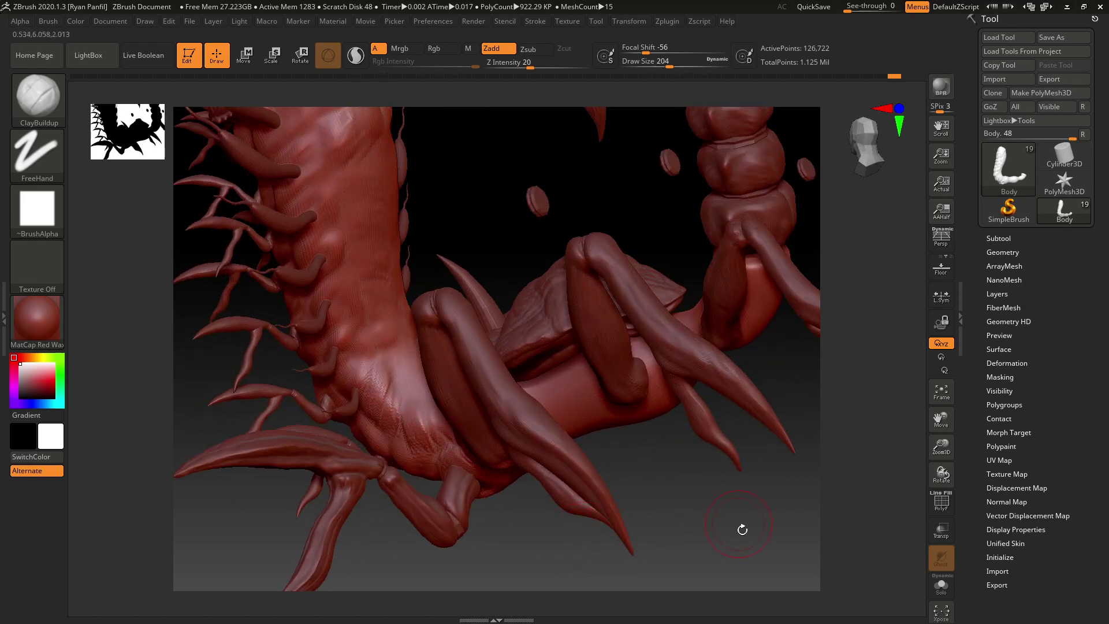
mouse_move(742, 529)
mouse_down()
mouse_move(730, 487)
mouse_move(730, 508)
mouse_move(701, 495)
mouse_move(711, 507)
mouse_move(639, 395)
mouse_move(605, 399)
mouse_move(623, 406)
mouse_up()
mouse_move(651, 349)
mouse_down()
mouse_move(658, 384)
mouse_move(603, 378)
mouse_up()
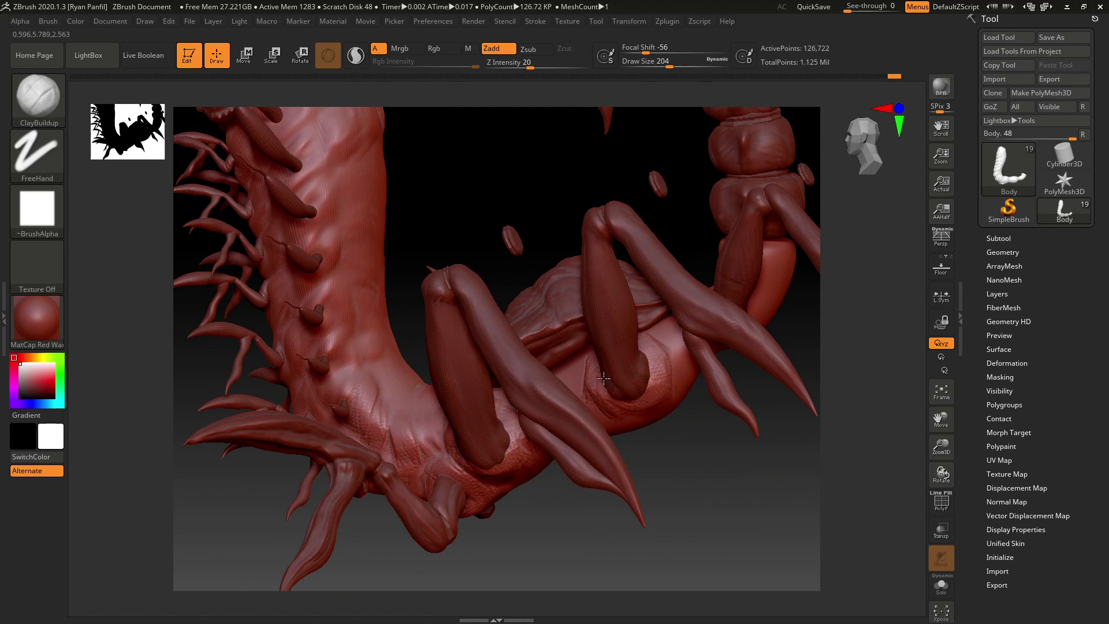
mouse_move(669, 486)
mouse_down()
mouse_move(710, 495)
mouse_move(678, 451)
mouse_up()
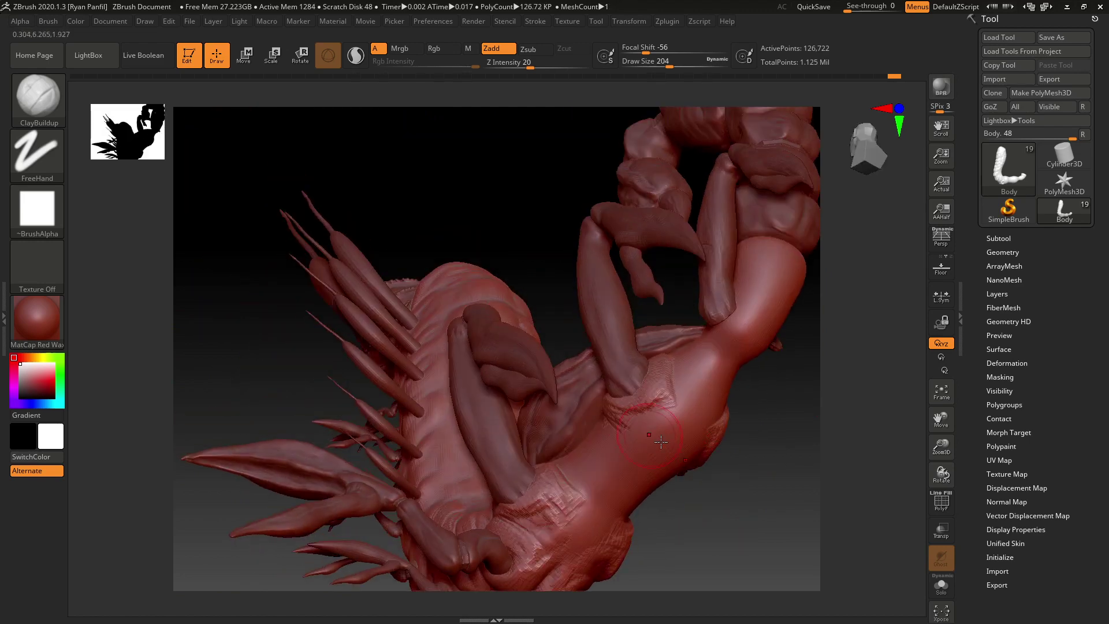
mouse_move(684, 411)
mouse_down()
mouse_move(664, 415)
mouse_move(682, 418)
mouse_up()
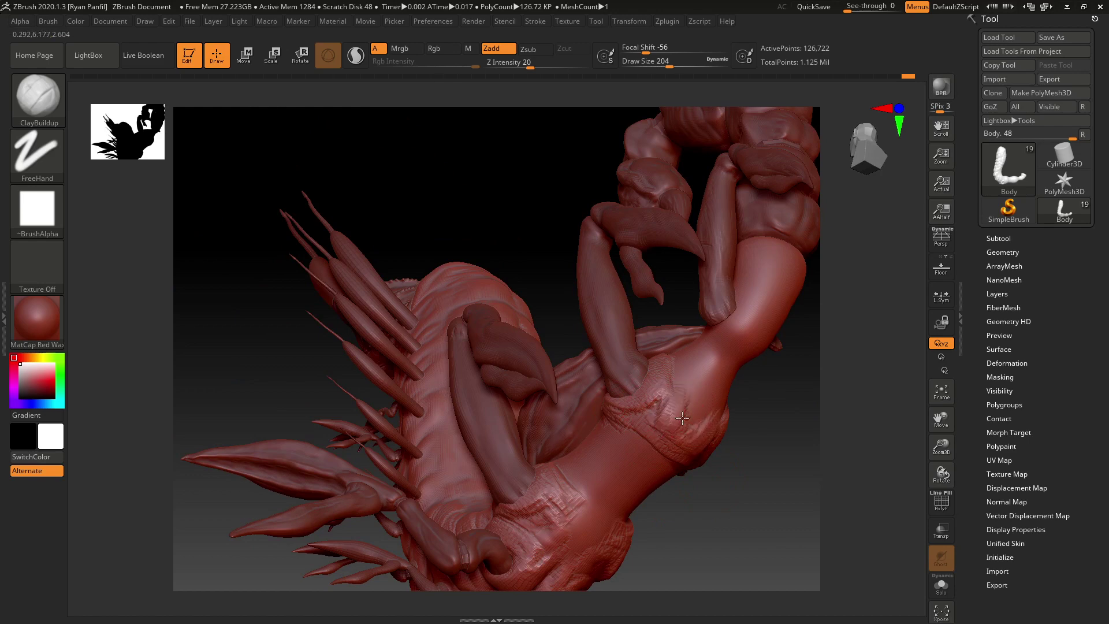
Cover the underside between the first and second walking leg pairs with ClayBuildup wrinkles.
right_drag(700, 528, 639, 508)
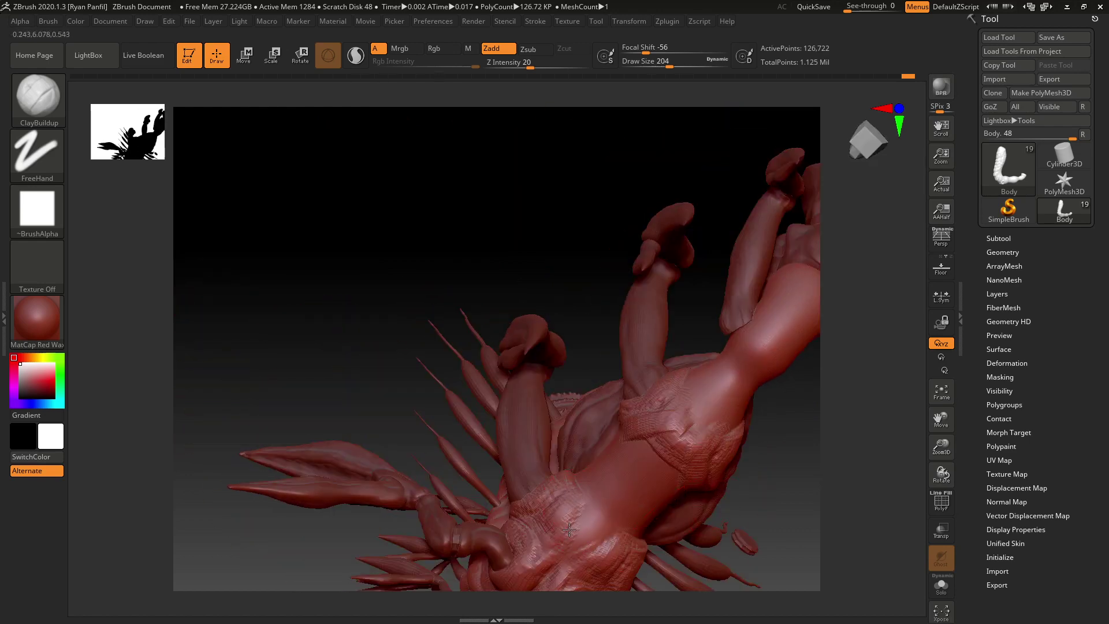
mouse_move(583, 527)
mouse_down()
mouse_move(575, 520)
mouse_move(654, 517)
mouse_up()
right_drag(777, 487, 626, 396)
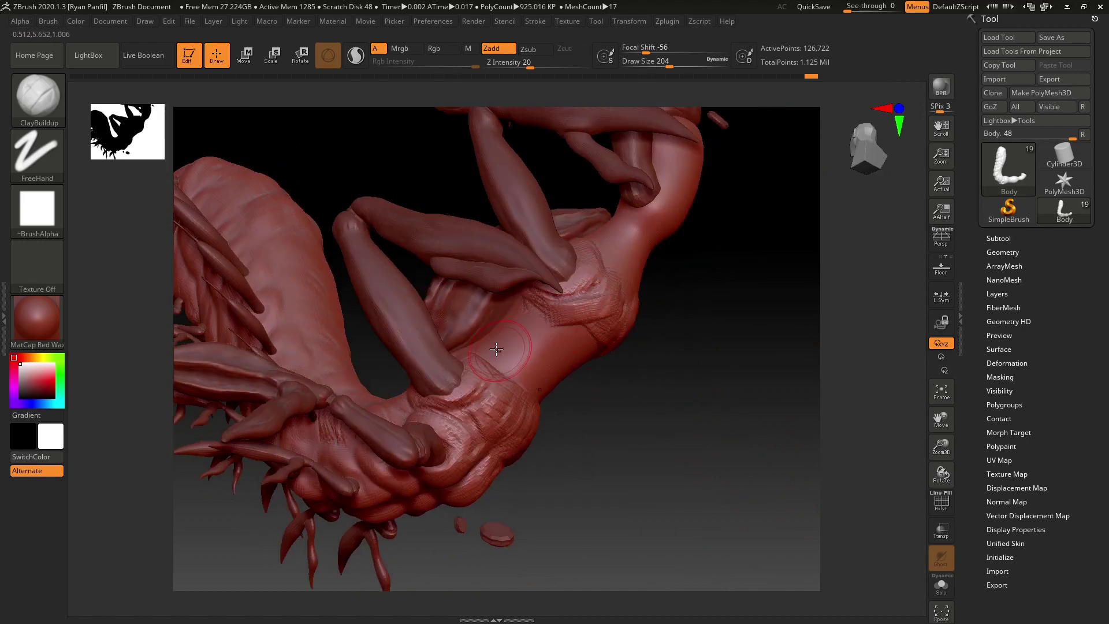
mouse_move(507, 362)
mouse_down()
mouse_move(505, 336)
mouse_move(529, 328)
mouse_move(520, 348)
mouse_move(511, 335)
mouse_move(534, 381)
mouse_move(587, 373)
mouse_up()
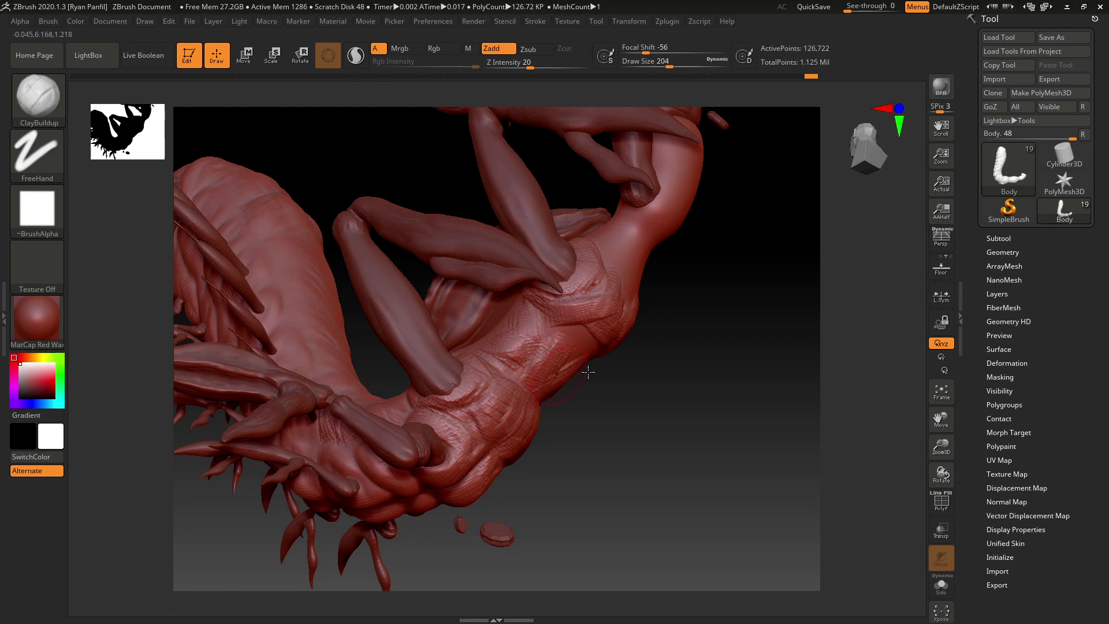
right_drag(587, 373, 575, 364)
mouse_move(575, 363)
mouse_down()
mouse_move(577, 340)
mouse_move(569, 357)
mouse_up()
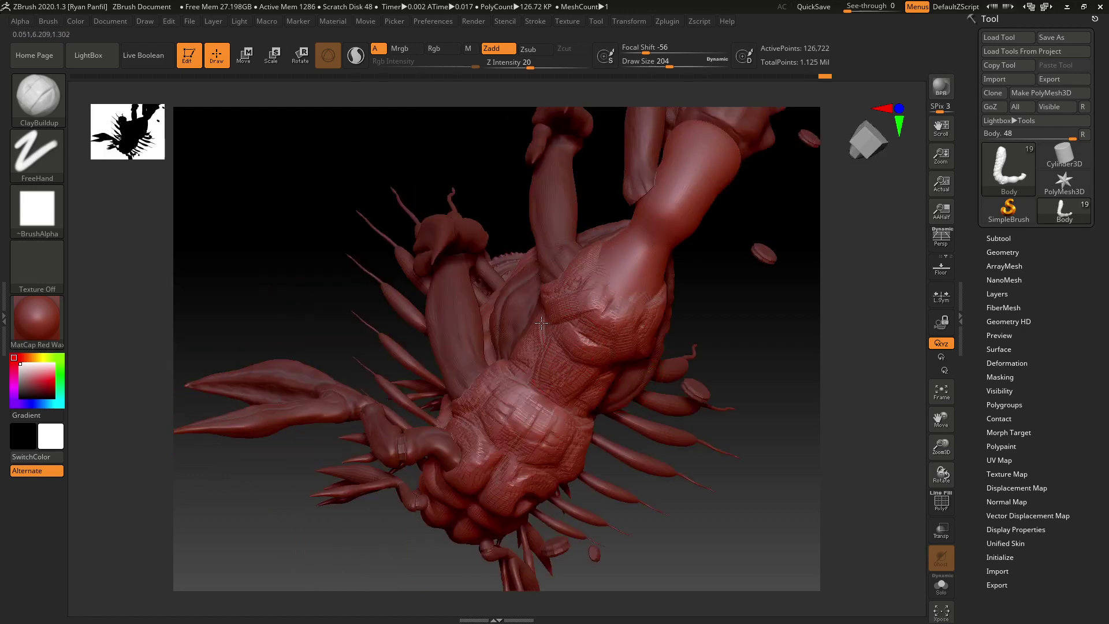
Smooth the ClayBuildup wrinkles on the underside and flank between the first and second walking leg pairs.
mouse_move(728, 303)
mouse_down()
mouse_move(762, 344)
mouse_move(710, 381)
mouse_move(709, 330)
mouse_move(693, 326)
mouse_up()
key(shift)
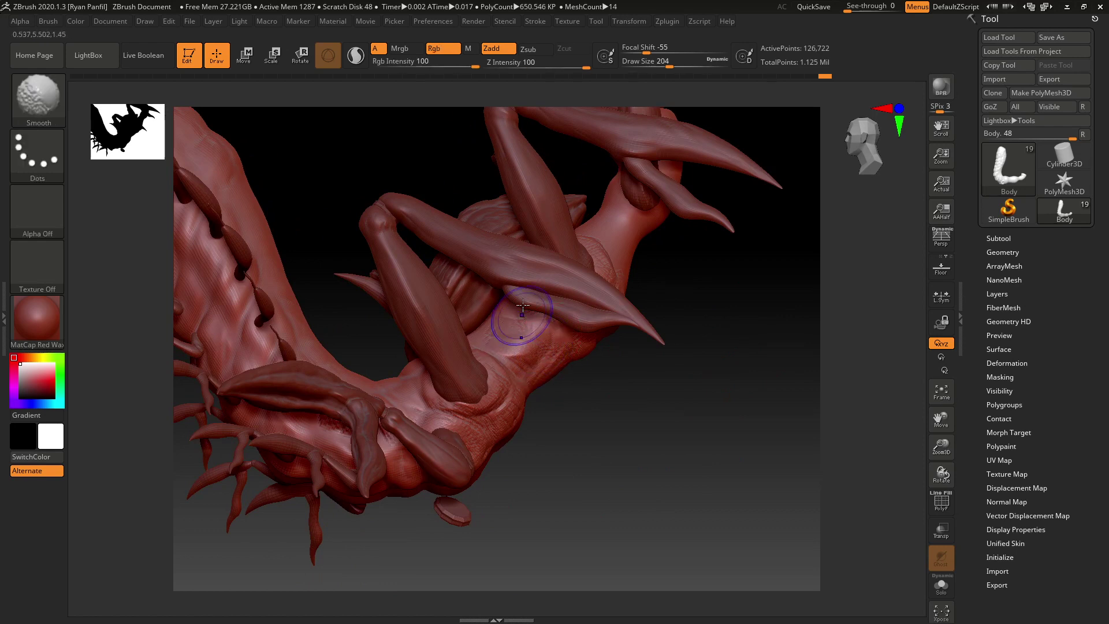
shift+drag(523, 307, 483, 353)
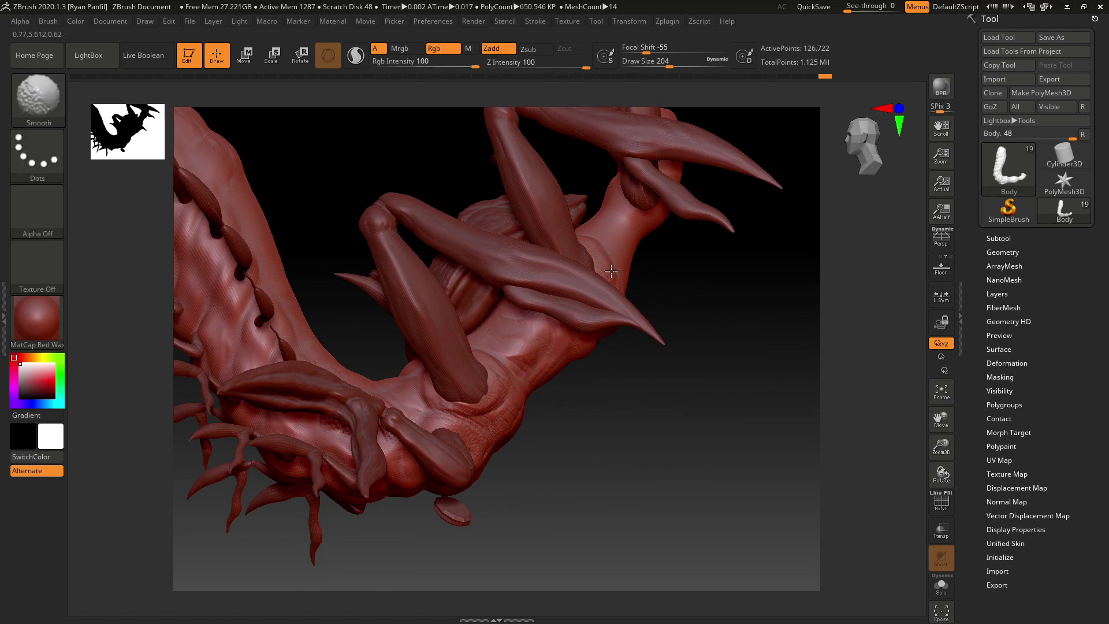
mouse_move(482, 409)
shift+mouse_down()
mouse_move(463, 390)
mouse_move(487, 452)
shift+mouse_up()
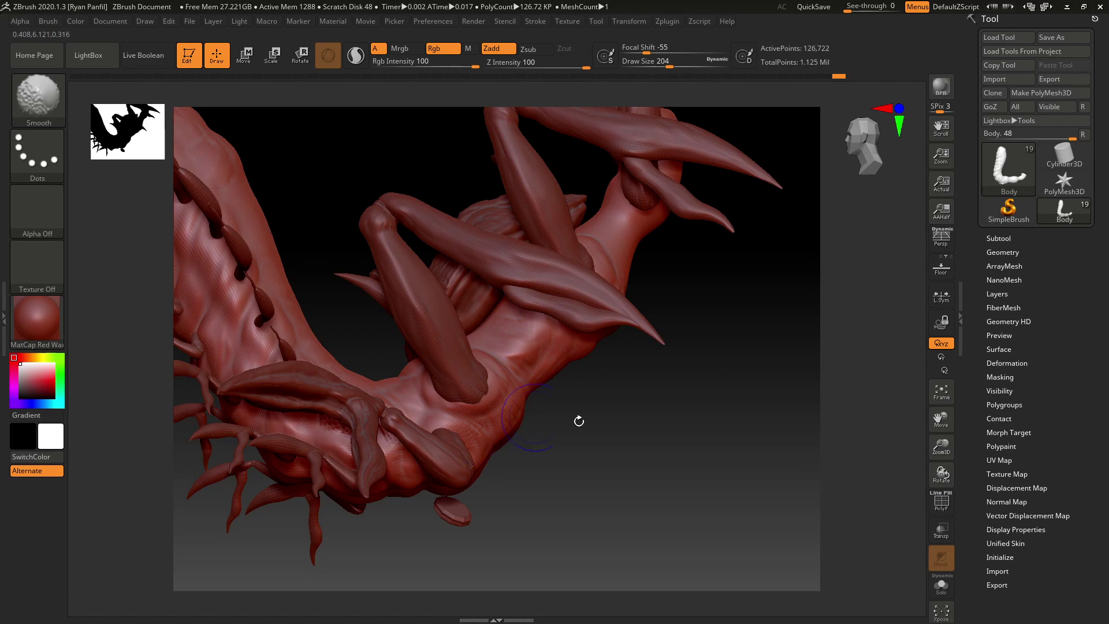
drag(579, 421, 601, 496)
shift+drag(523, 453, 534, 436)
Build up ClayBuildup folds on the underside below the first walking leg pair, and smooth them into the surface.
drag(647, 473, 594, 508)
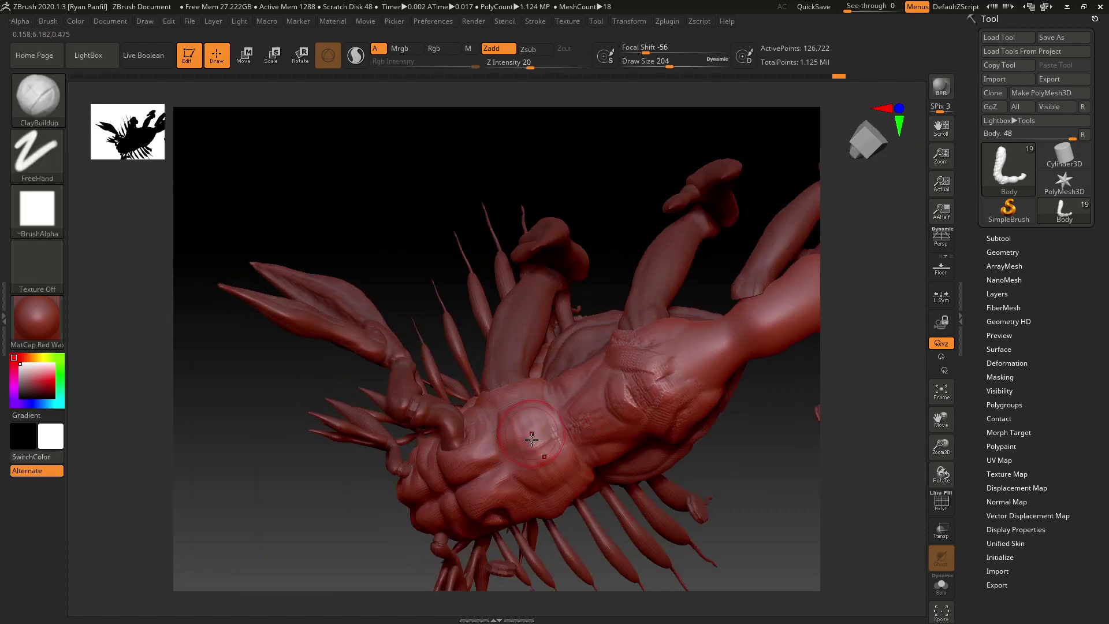
mouse_move(532, 439)
mouse_down()
mouse_move(542, 438)
mouse_move(535, 429)
mouse_move(532, 458)
mouse_up()
drag(742, 469, 651, 471)
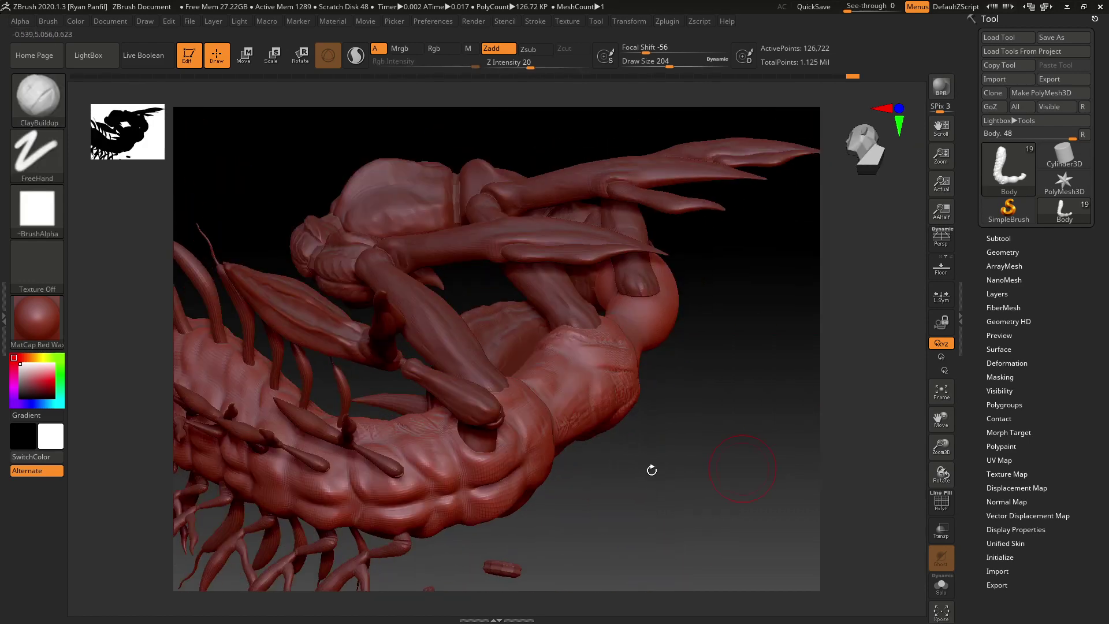
drag(700, 417, 538, 459)
shift+drag(543, 450, 525, 439)
drag(637, 445, 716, 419)
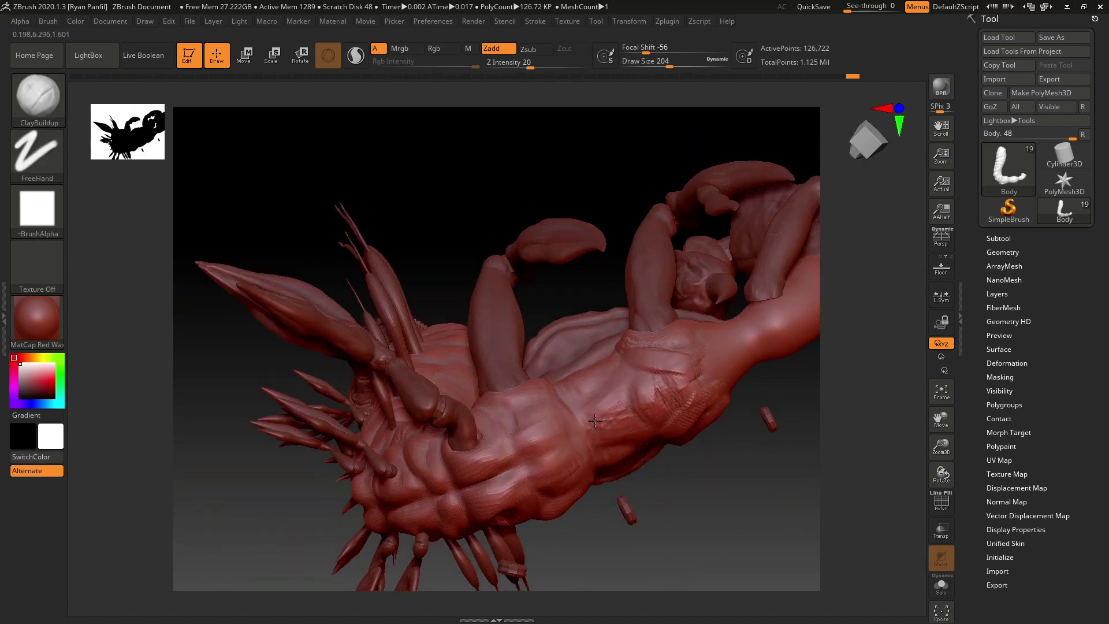
Add ClayBuildup wrinkles on the flank between the bases of the first and second walking legs, and smooth them.
mouse_move(595, 420)
mouse_down()
mouse_move(602, 410)
mouse_move(621, 437)
mouse_move(644, 406)
mouse_up()
mouse_move(708, 428)
mouse_down()
mouse_move(721, 470)
mouse_move(611, 411)
mouse_up()
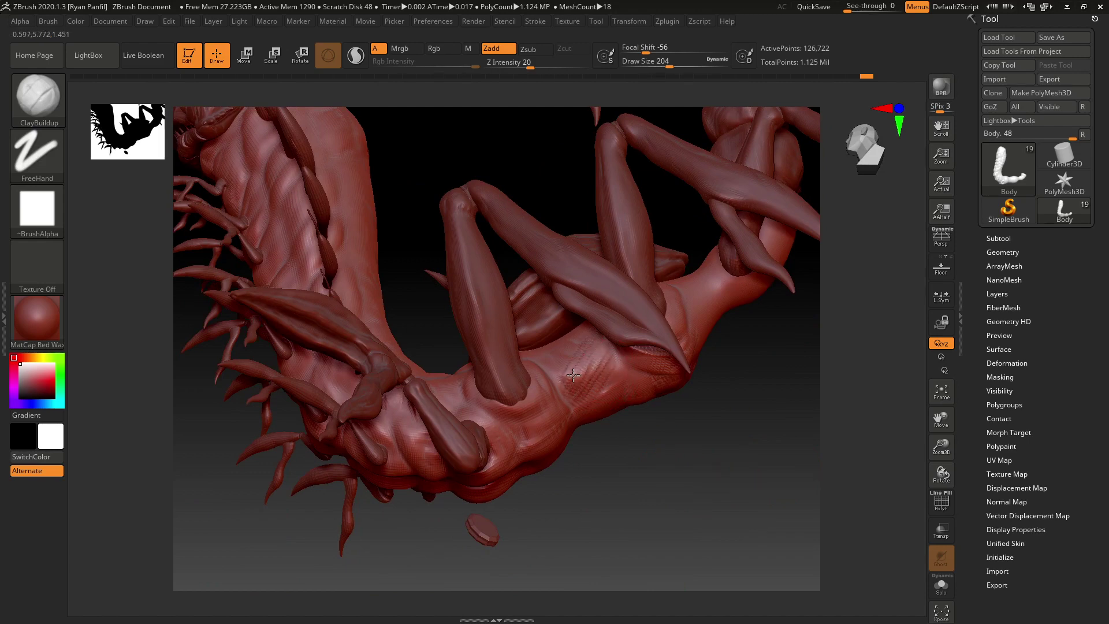
key(shift)
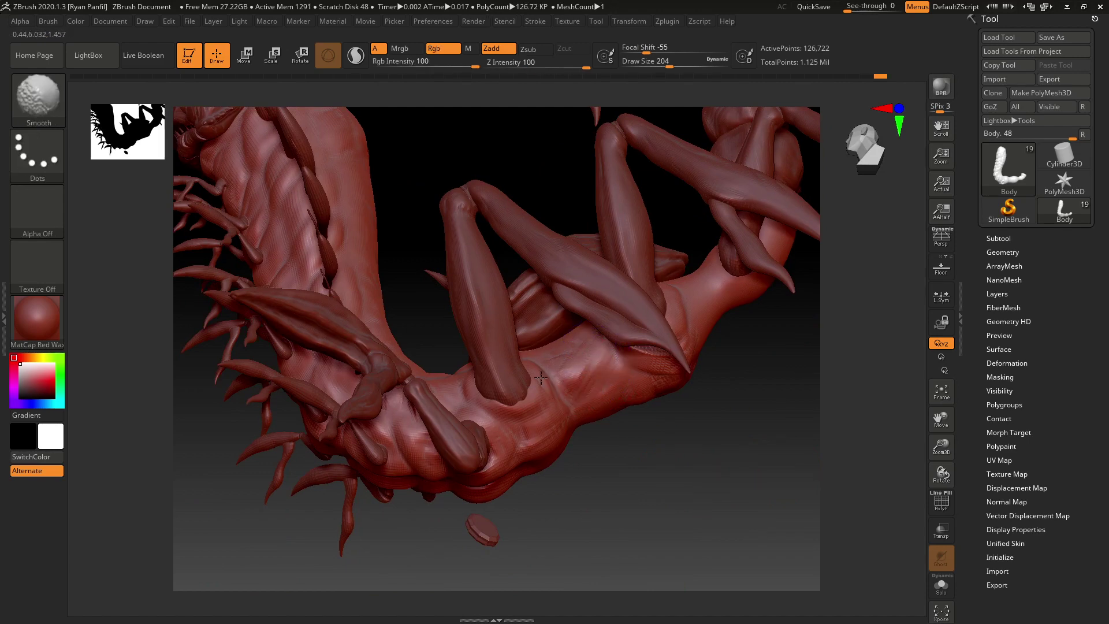
drag(676, 458, 659, 382)
key(f)
Build up ClayBuildup folds on the rear flank around the last walking leg's joint, and soften them with Smooth.
drag(749, 475, 756, 448)
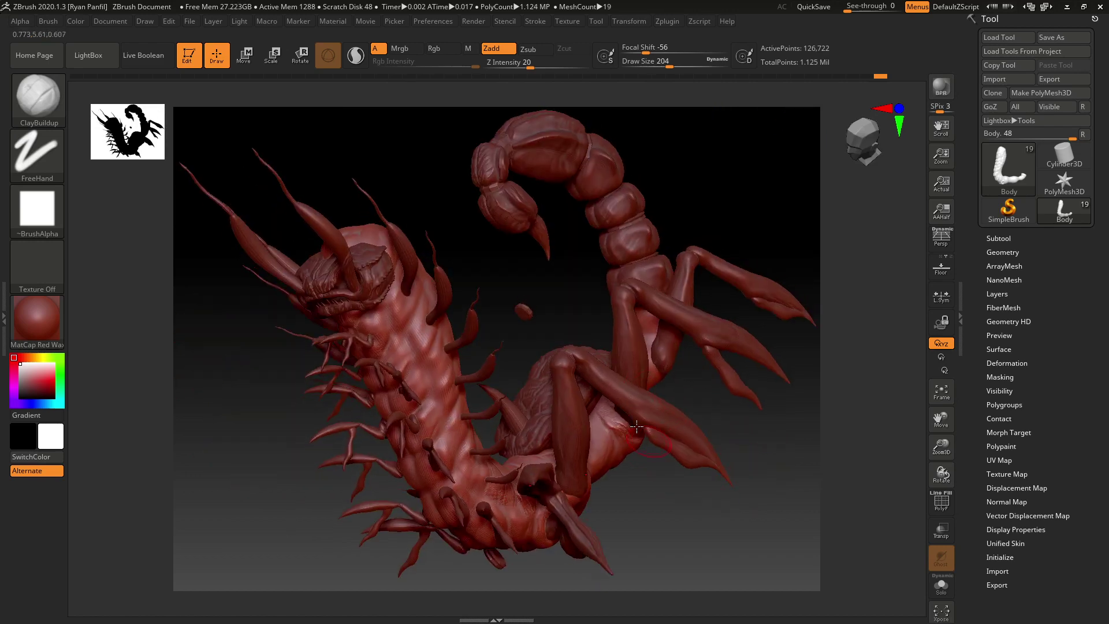
key(shift)
mouse_move(635, 439)
mouse_down()
mouse_move(689, 493)
mouse_move(742, 470)
mouse_move(722, 437)
mouse_up()
mouse_move(763, 471)
mouse_down()
mouse_move(774, 503)
mouse_move(701, 415)
mouse_move(679, 426)
mouse_move(688, 458)
mouse_move(676, 448)
mouse_move(687, 424)
mouse_move(694, 437)
mouse_up()
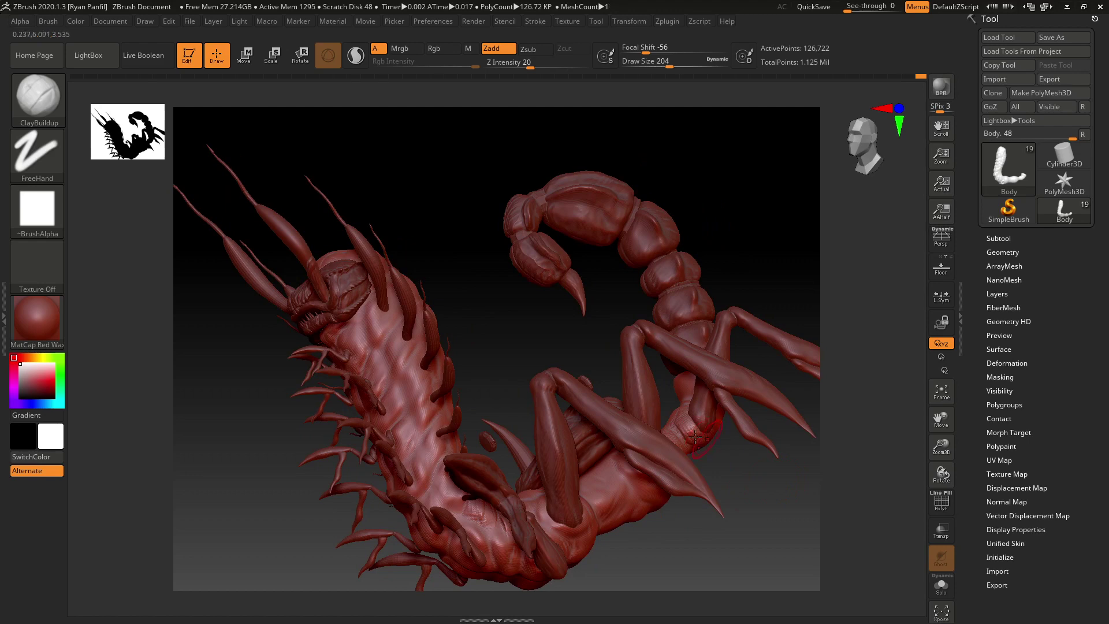
key(shift)
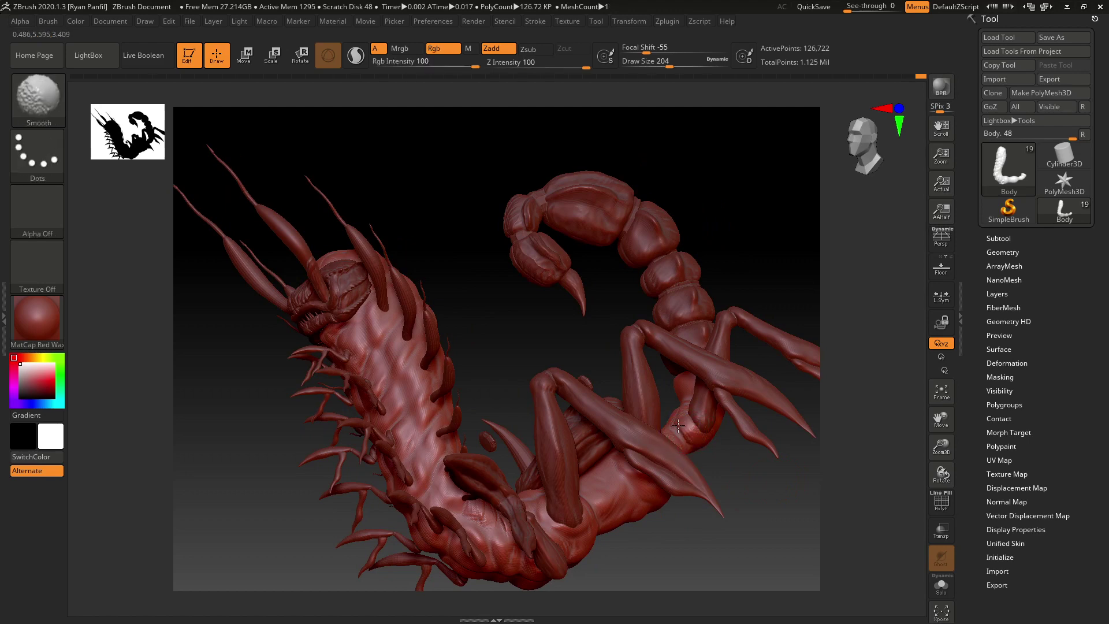
mouse_move(682, 410)
mouse_down()
mouse_move(743, 496)
mouse_move(746, 462)
mouse_move(714, 420)
mouse_move(745, 456)
mouse_move(778, 460)
mouse_move(779, 448)
mouse_up()
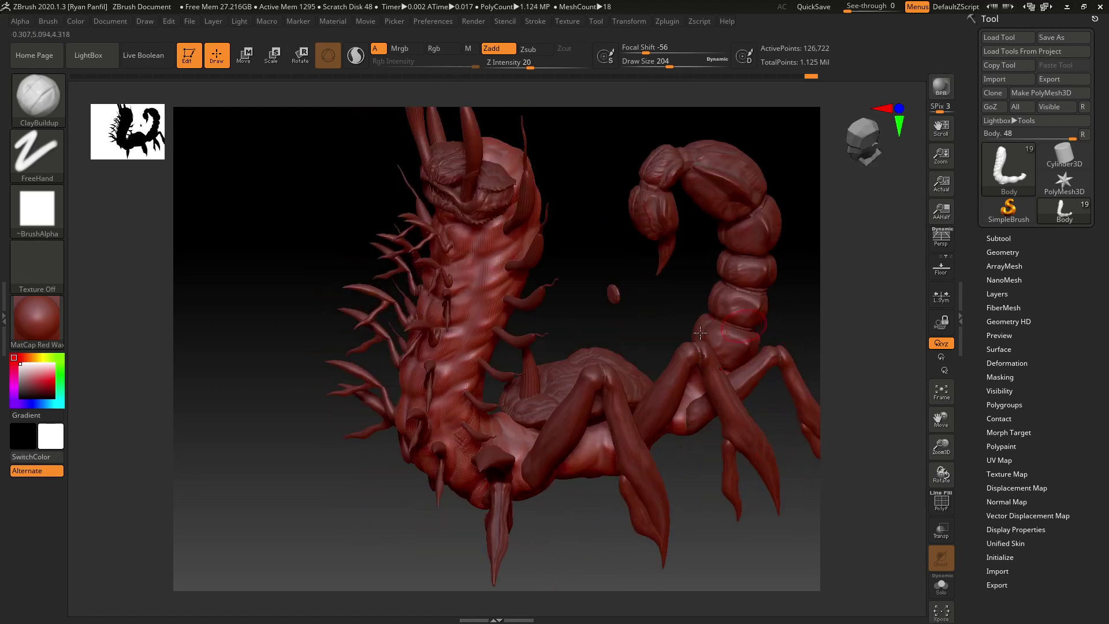
Isolate the body, and shape its narrow rear end and last leg joint with ClayBuildup and Smooth strokes.
alt+drag(661, 378, 684, 417)
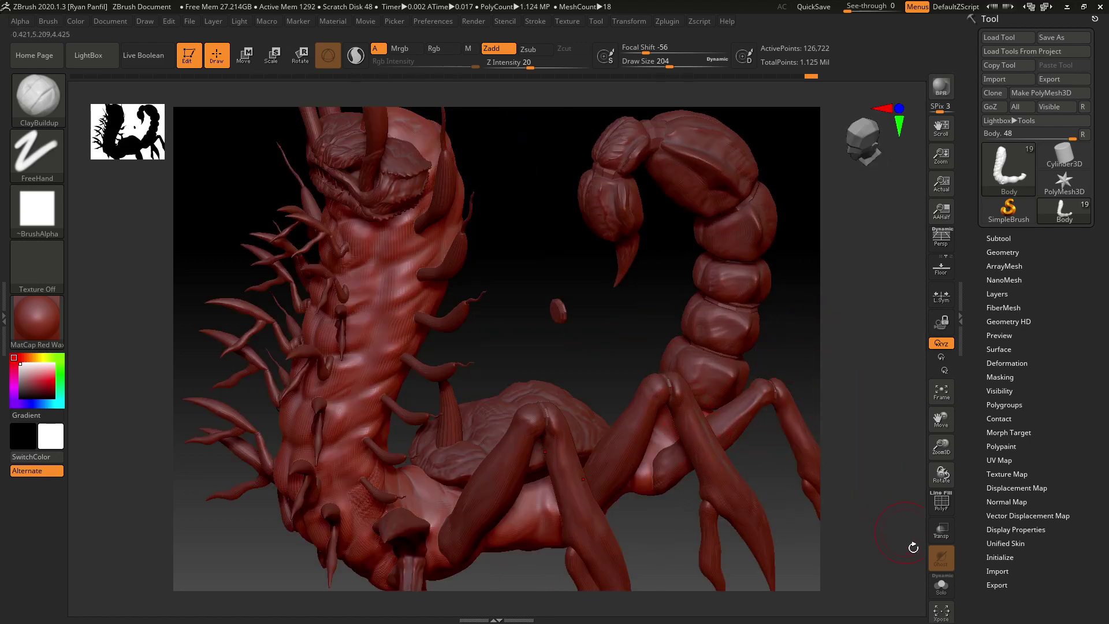
click(941, 585)
mouse_move(787, 445)
mouse_down()
mouse_move(651, 428)
mouse_move(687, 430)
mouse_up()
shift+drag(460, 508, 479, 504)
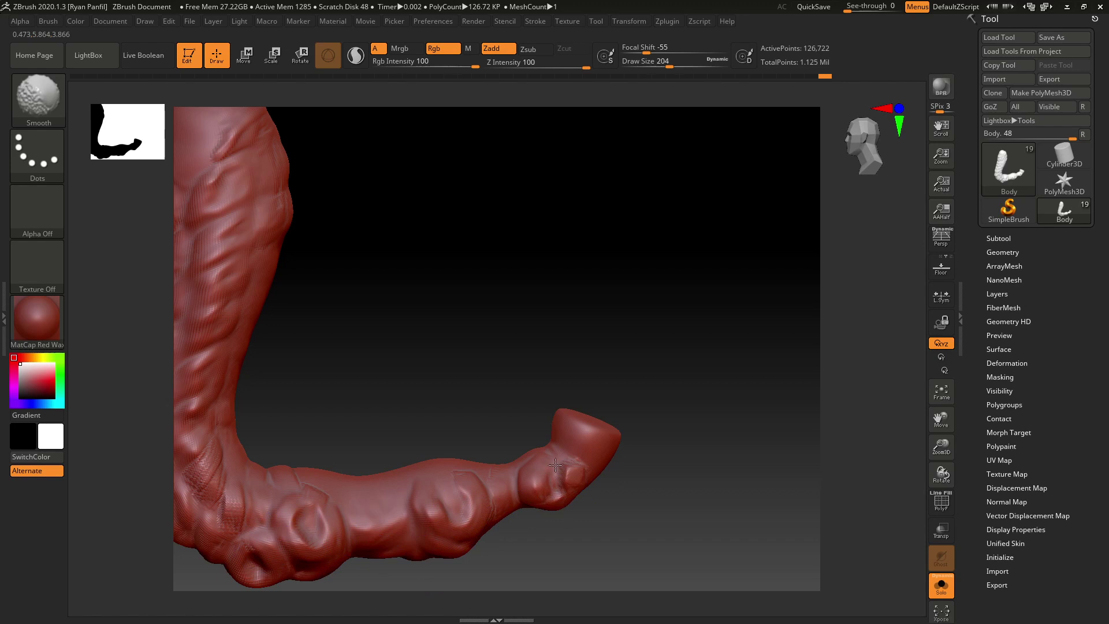
drag(693, 438, 723, 439)
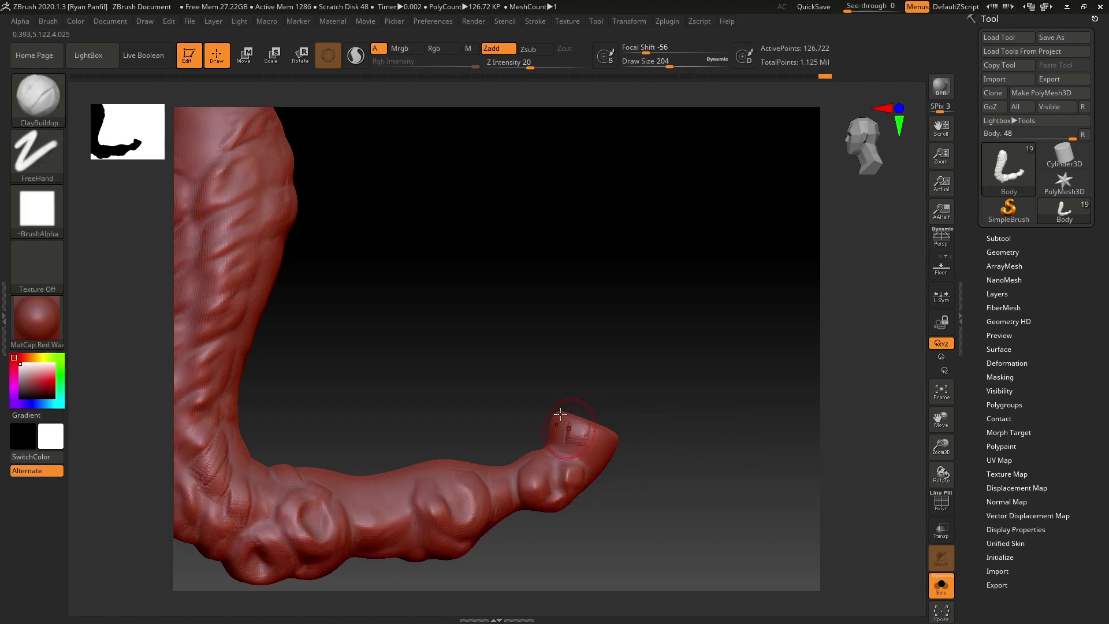
mouse_move(667, 442)
mouse_down()
mouse_move(623, 428)
mouse_move(661, 404)
mouse_up()
key(shift)
drag(700, 435, 908, 470)
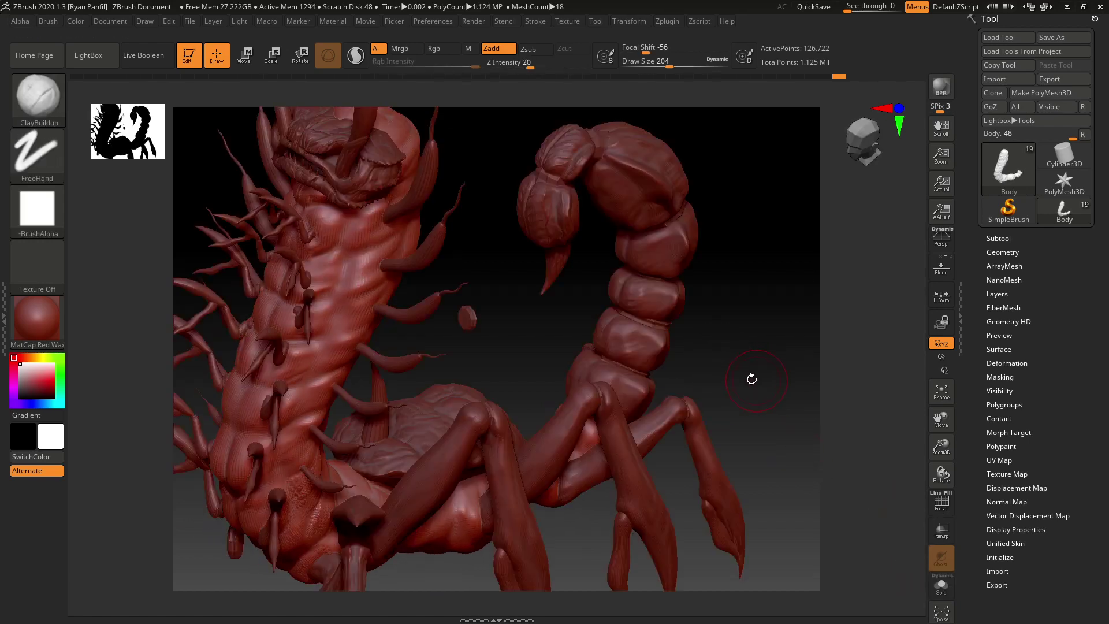
Build up ClayBuildup folds on the body's rear end where the tail segments begin, and smooth them.
mouse_move(750, 379)
mouse_down()
mouse_move(772, 402)
mouse_move(793, 400)
mouse_up()
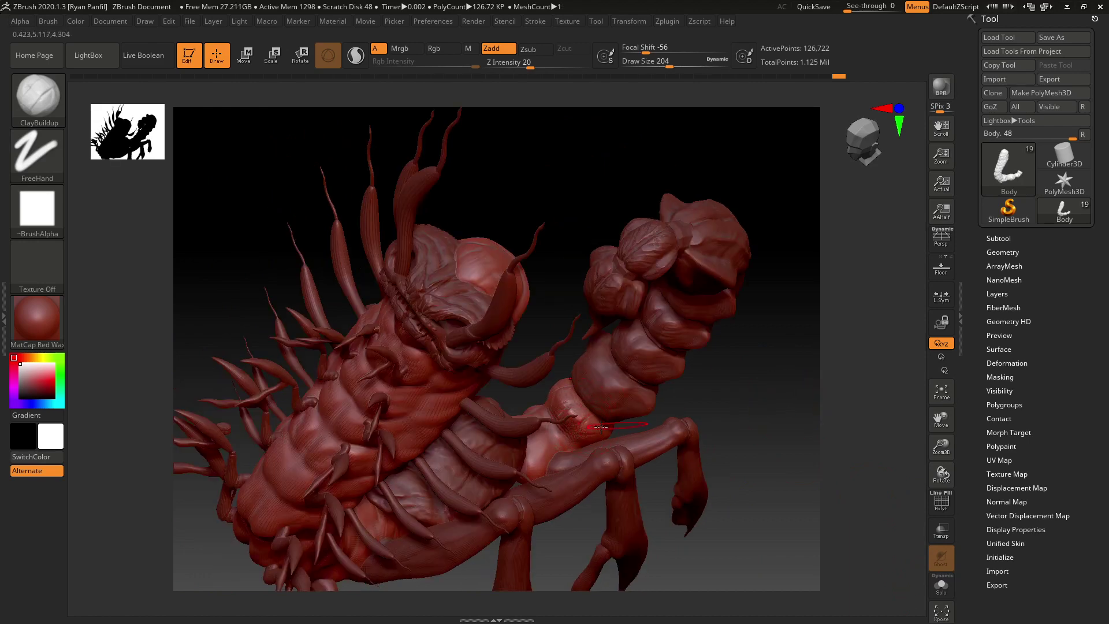
key(shift)
mouse_move(745, 381)
mouse_down()
mouse_move(760, 376)
mouse_move(772, 411)
mouse_move(750, 533)
mouse_up()
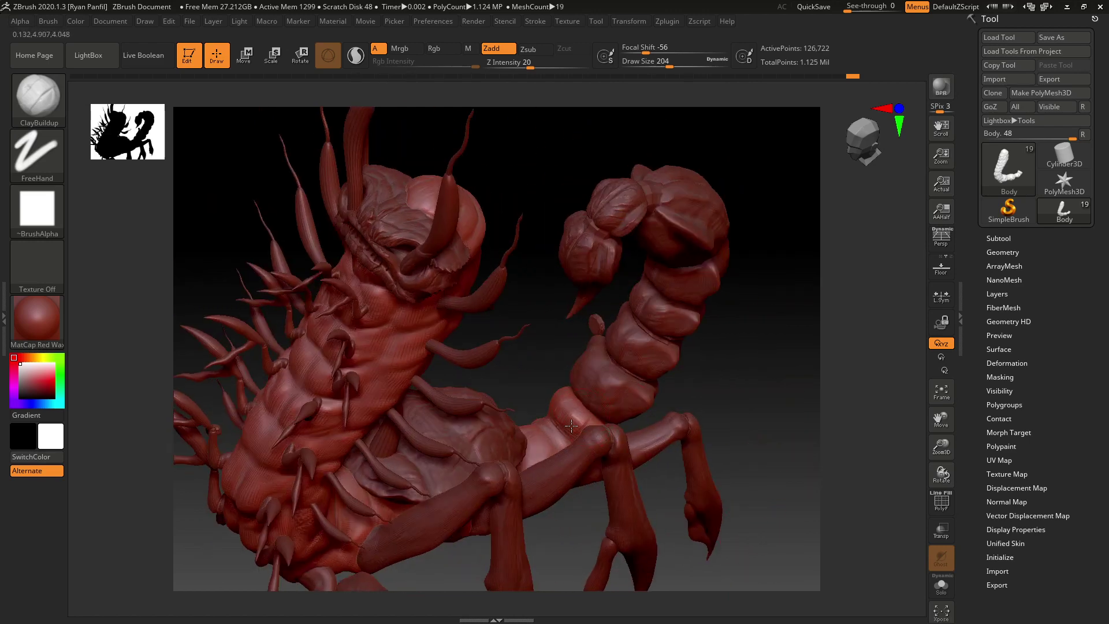
key(shift)
Add ClayBuildup wrinkles across the top of the body between the shell and the tail, and smooth them.
mouse_move(742, 401)
mouse_down()
mouse_move(622, 453)
mouse_move(620, 441)
mouse_up()
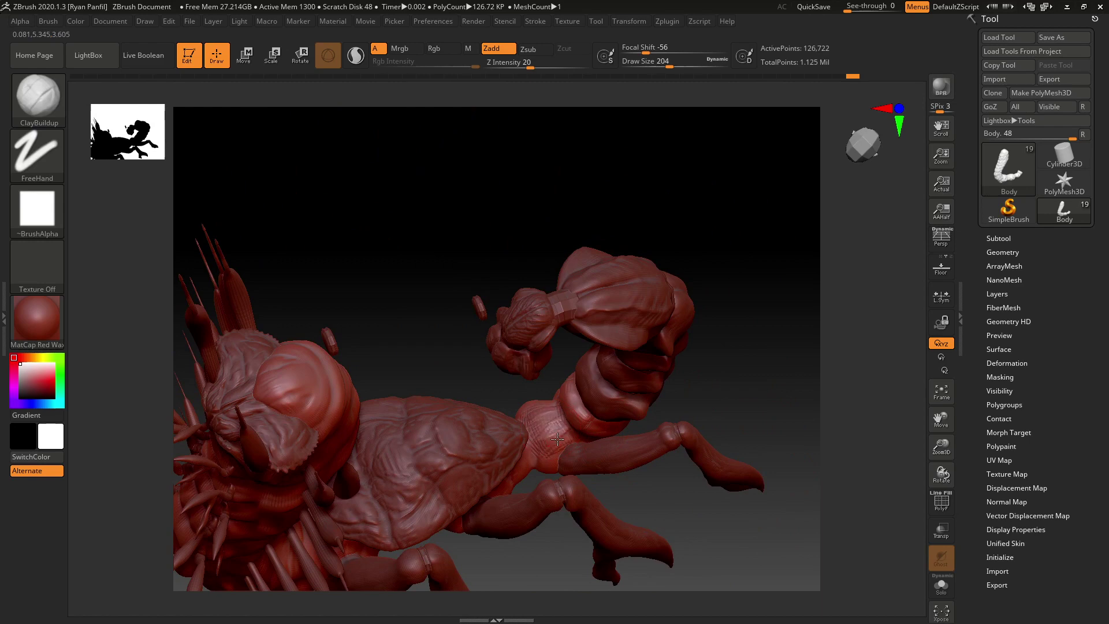
key(shift)
mouse_move(547, 447)
mouse_down()
mouse_move(757, 379)
mouse_move(764, 364)
mouse_move(718, 446)
mouse_up()
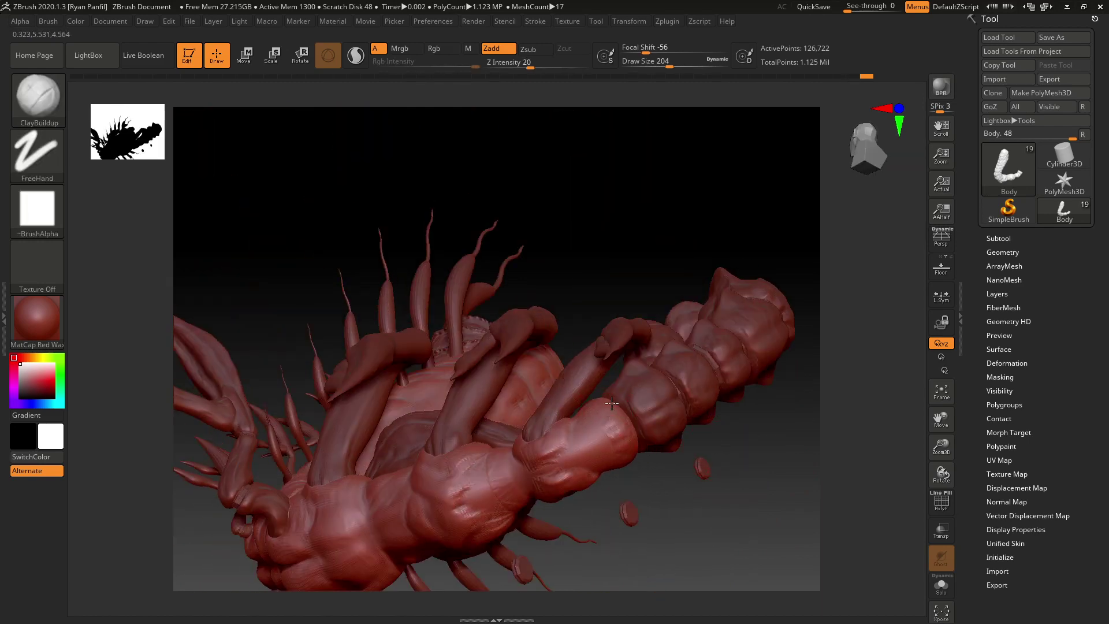
Cover the underside from the tail base to the second walking leg pair with ClayBuildup wrinkles, and smooth them.
drag(612, 404, 555, 470)
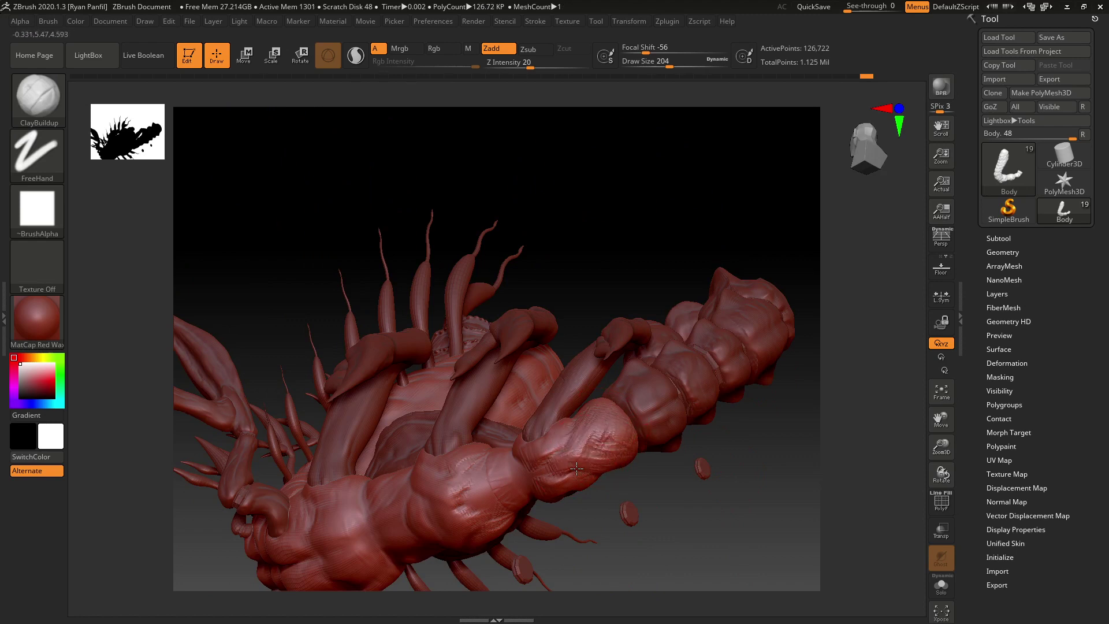
drag(576, 469, 614, 406)
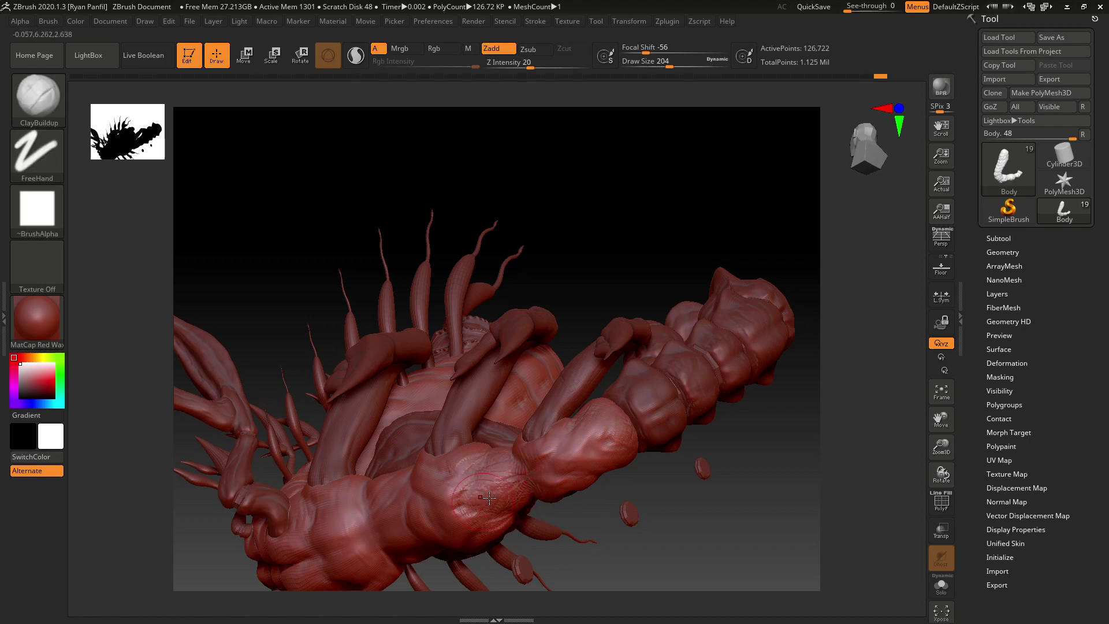
key(shift)
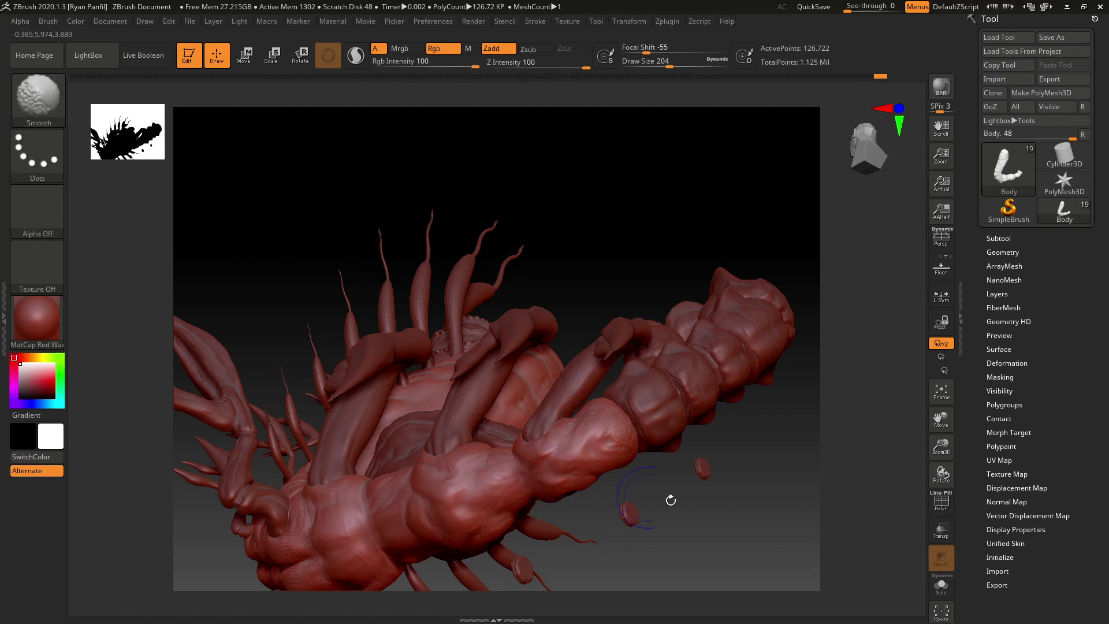
Sculpt and smooth the folds on the flank around the second walking leg's base.
mouse_move(671, 500)
mouse_down()
mouse_move(733, 508)
mouse_move(664, 529)
mouse_move(482, 508)
mouse_move(453, 517)
mouse_move(429, 469)
mouse_move(463, 475)
mouse_up()
mouse_move(584, 528)
mouse_down()
mouse_move(628, 537)
mouse_move(628, 518)
mouse_move(595, 509)
mouse_move(636, 564)
mouse_move(632, 514)
mouse_up()
key(shift)
key(shift)
key(shift)
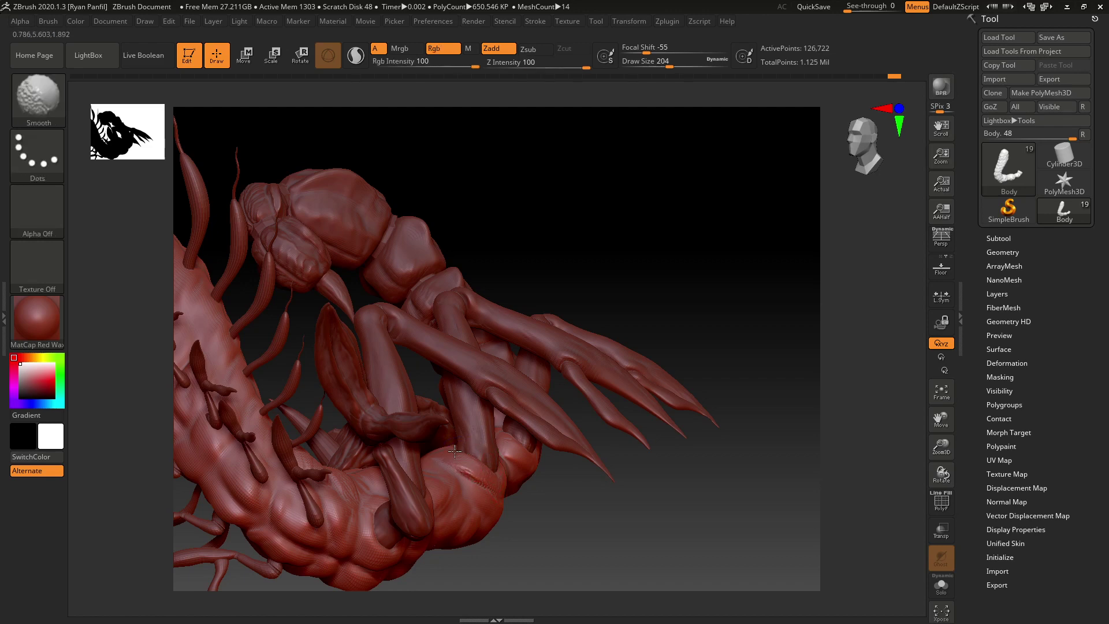
Add ClayBuildup folds below the first walking leg's joint and along the neighbouring flank, and smooth them.
mouse_move(540, 488)
mouse_down()
mouse_move(432, 554)
mouse_move(439, 549)
mouse_up()
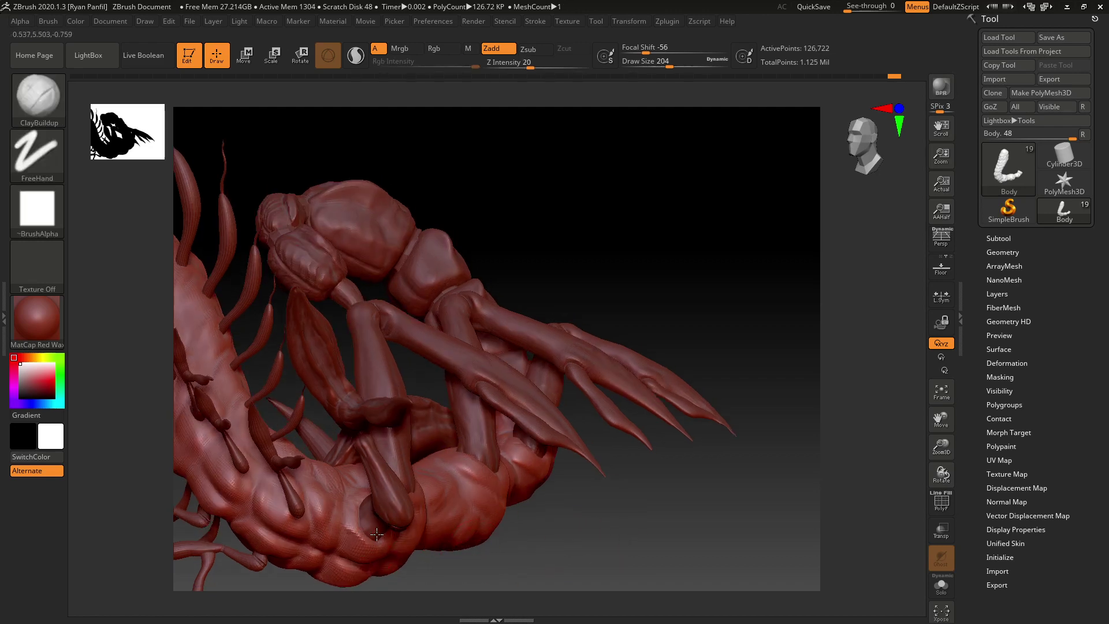
key(shift)
drag(656, 527, 700, 386)
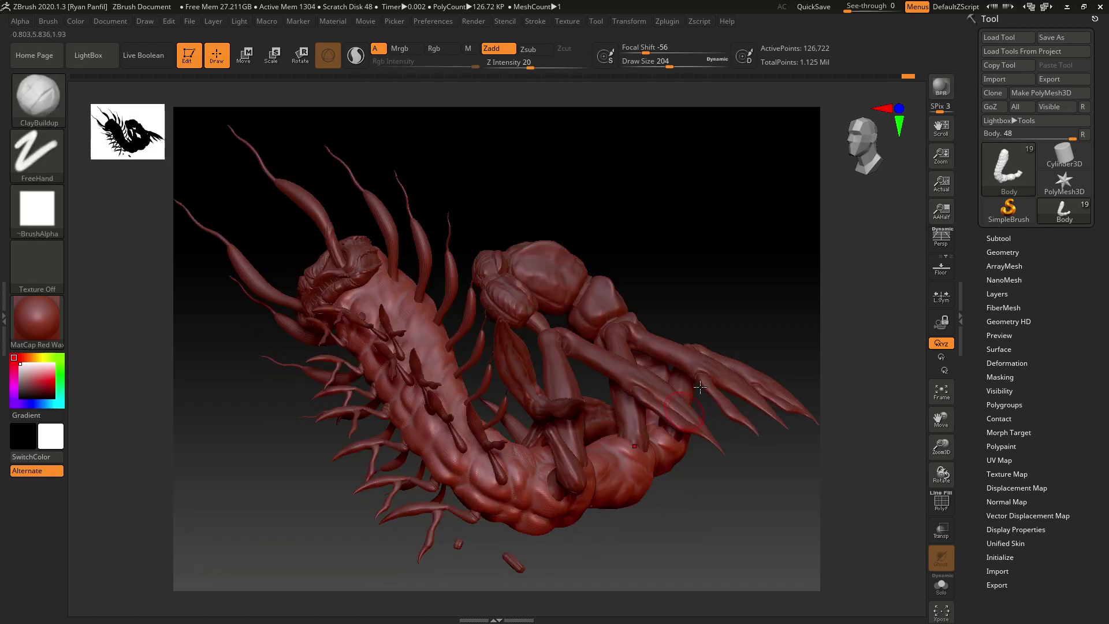
mouse_move(740, 292)
mouse_down()
mouse_move(755, 400)
mouse_move(760, 341)
mouse_move(730, 301)
mouse_up()
key(shift)
Examine the whole creature's sculpted folds from the front and from both sides.
drag(853, 142, 787, 237)
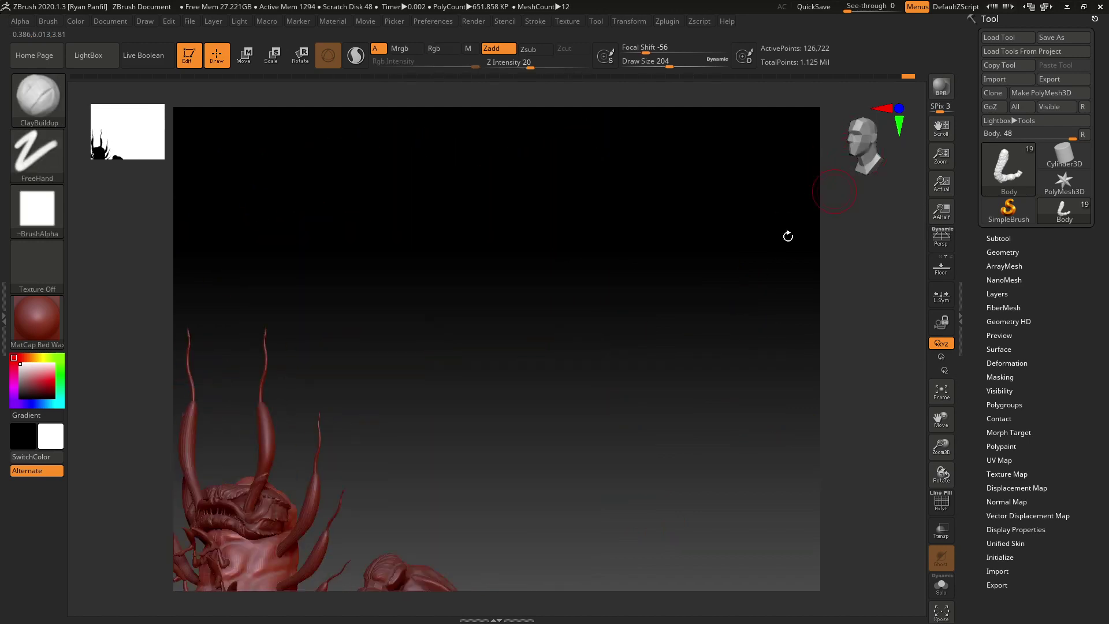
click(869, 141)
drag(553, 455, 626, 376)
drag(573, 351, 673, 196)
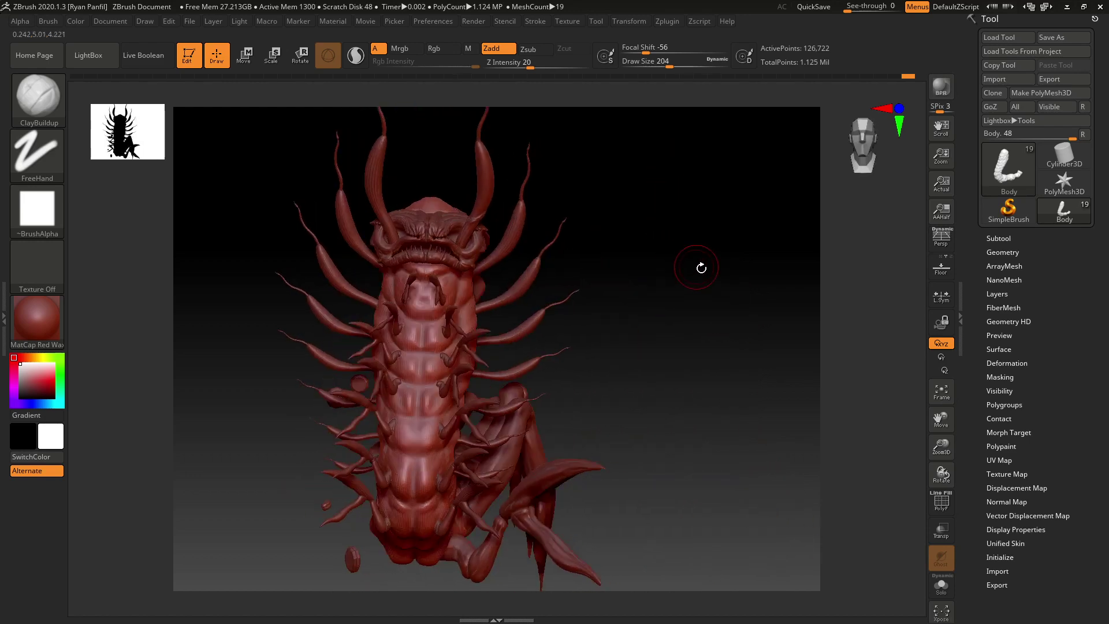
mouse_move(703, 265)
mouse_down()
mouse_move(713, 307)
mouse_move(735, 292)
mouse_move(730, 262)
mouse_move(739, 264)
mouse_move(722, 272)
mouse_move(747, 258)
mouse_up()
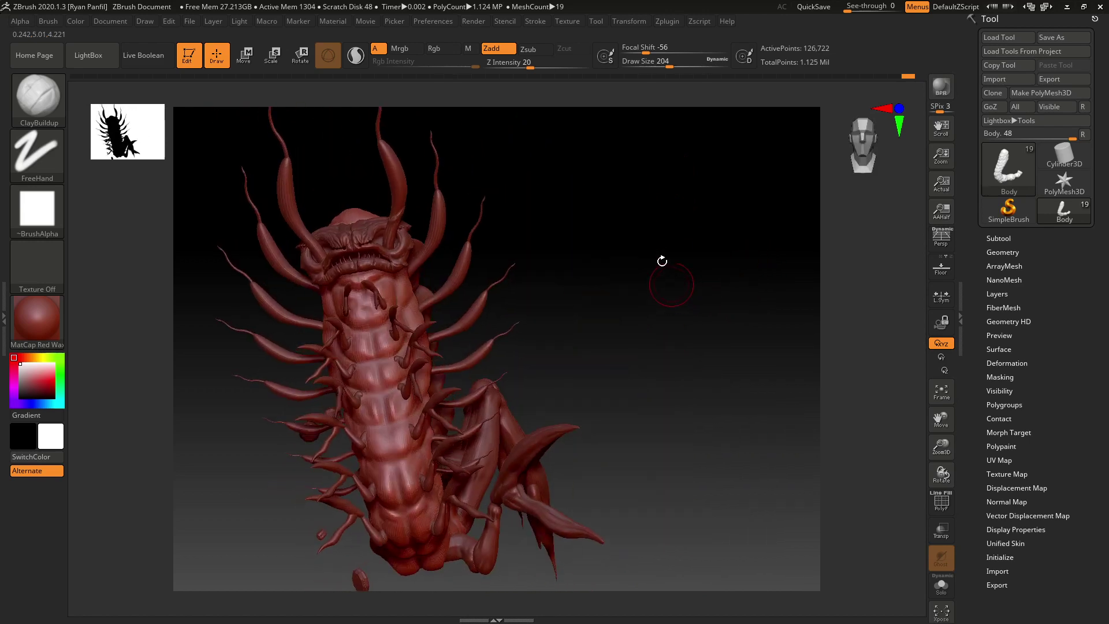
key(shift)
mouse_move(687, 293)
mouse_down()
mouse_move(663, 314)
mouse_move(710, 306)
mouse_move(730, 326)
mouse_up()
key(shift)
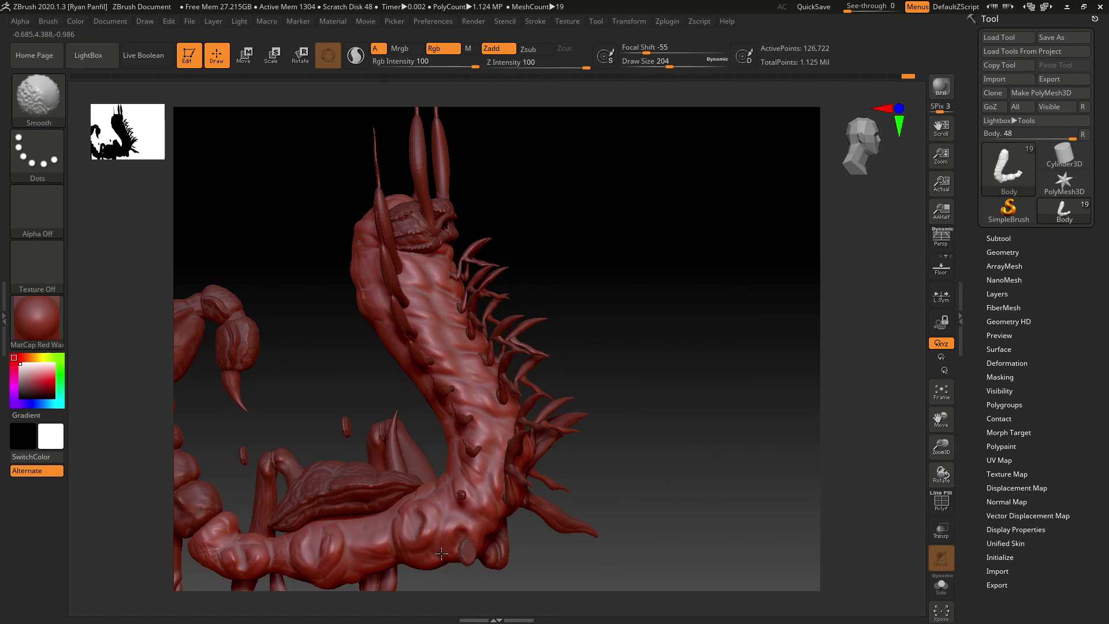
drag(745, 456, 639, 462)
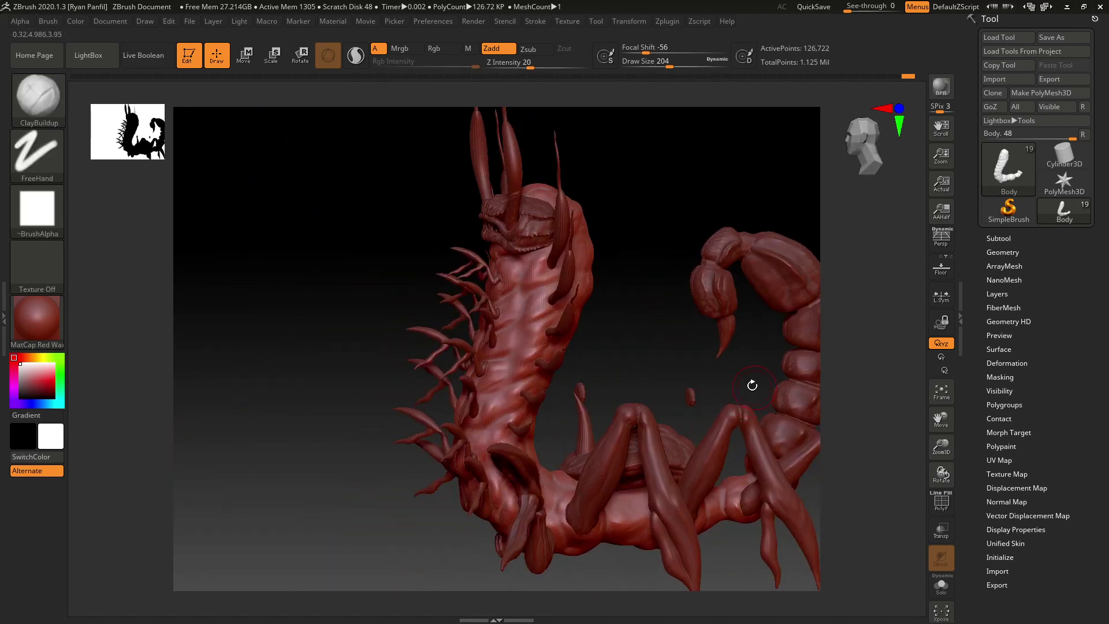